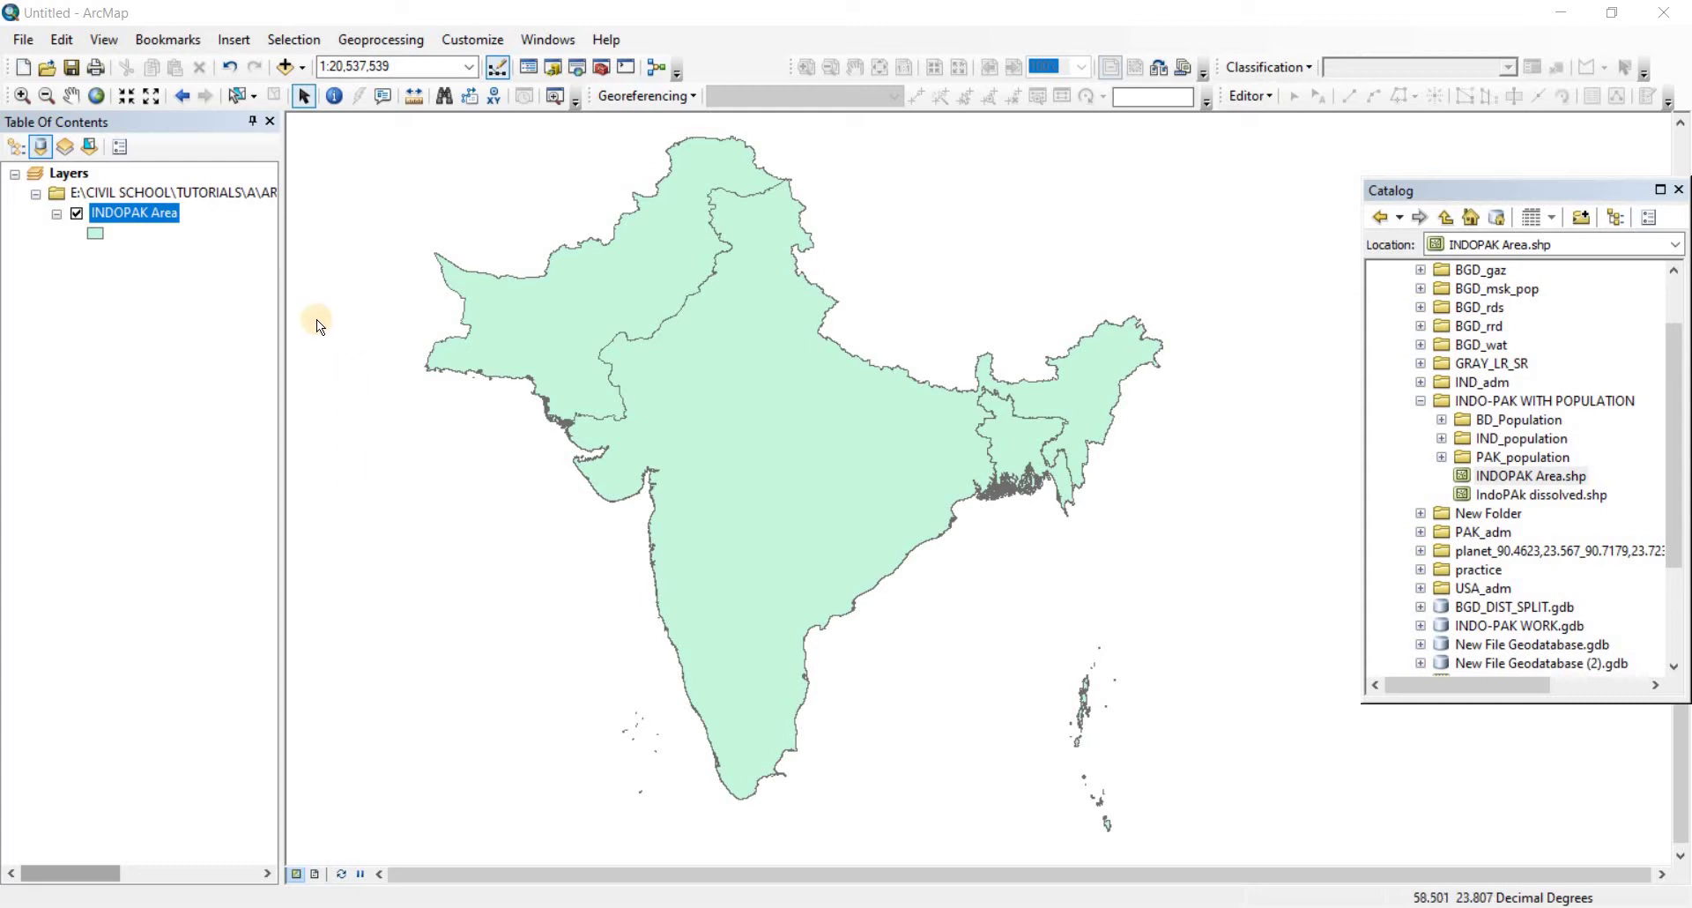
- Open the INDOPAK Area layer's attribute table and show its Table Options menu
{"action": "right_click", "coordinate": [129, 219]}
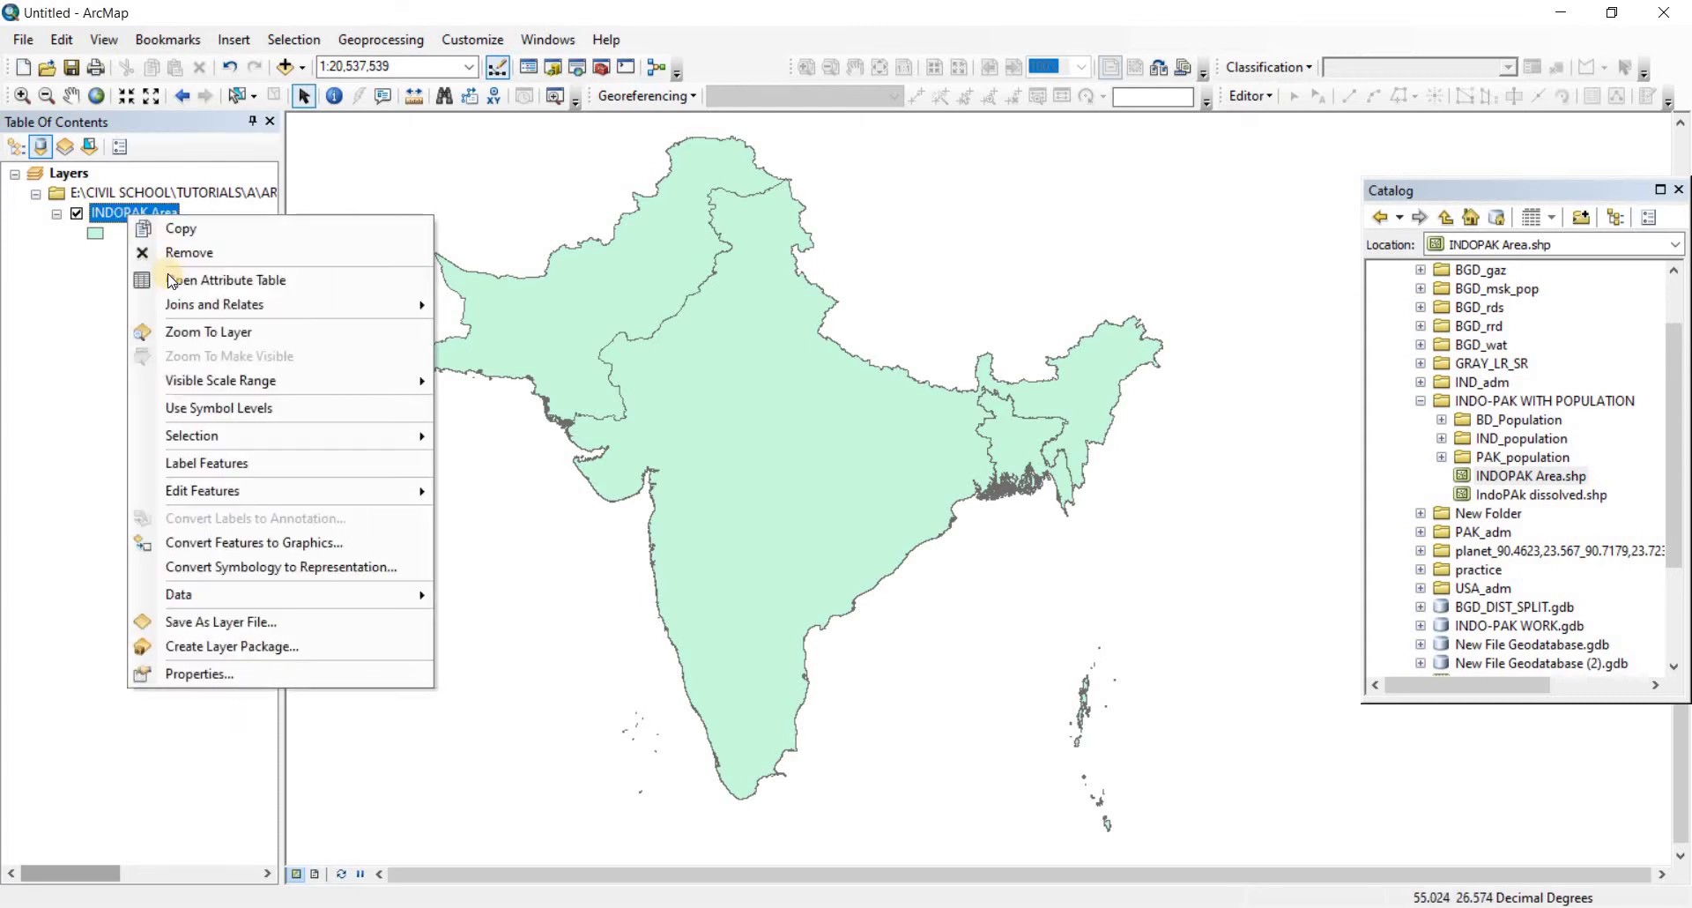
{"action": "left_click", "coordinate": [185, 300]}
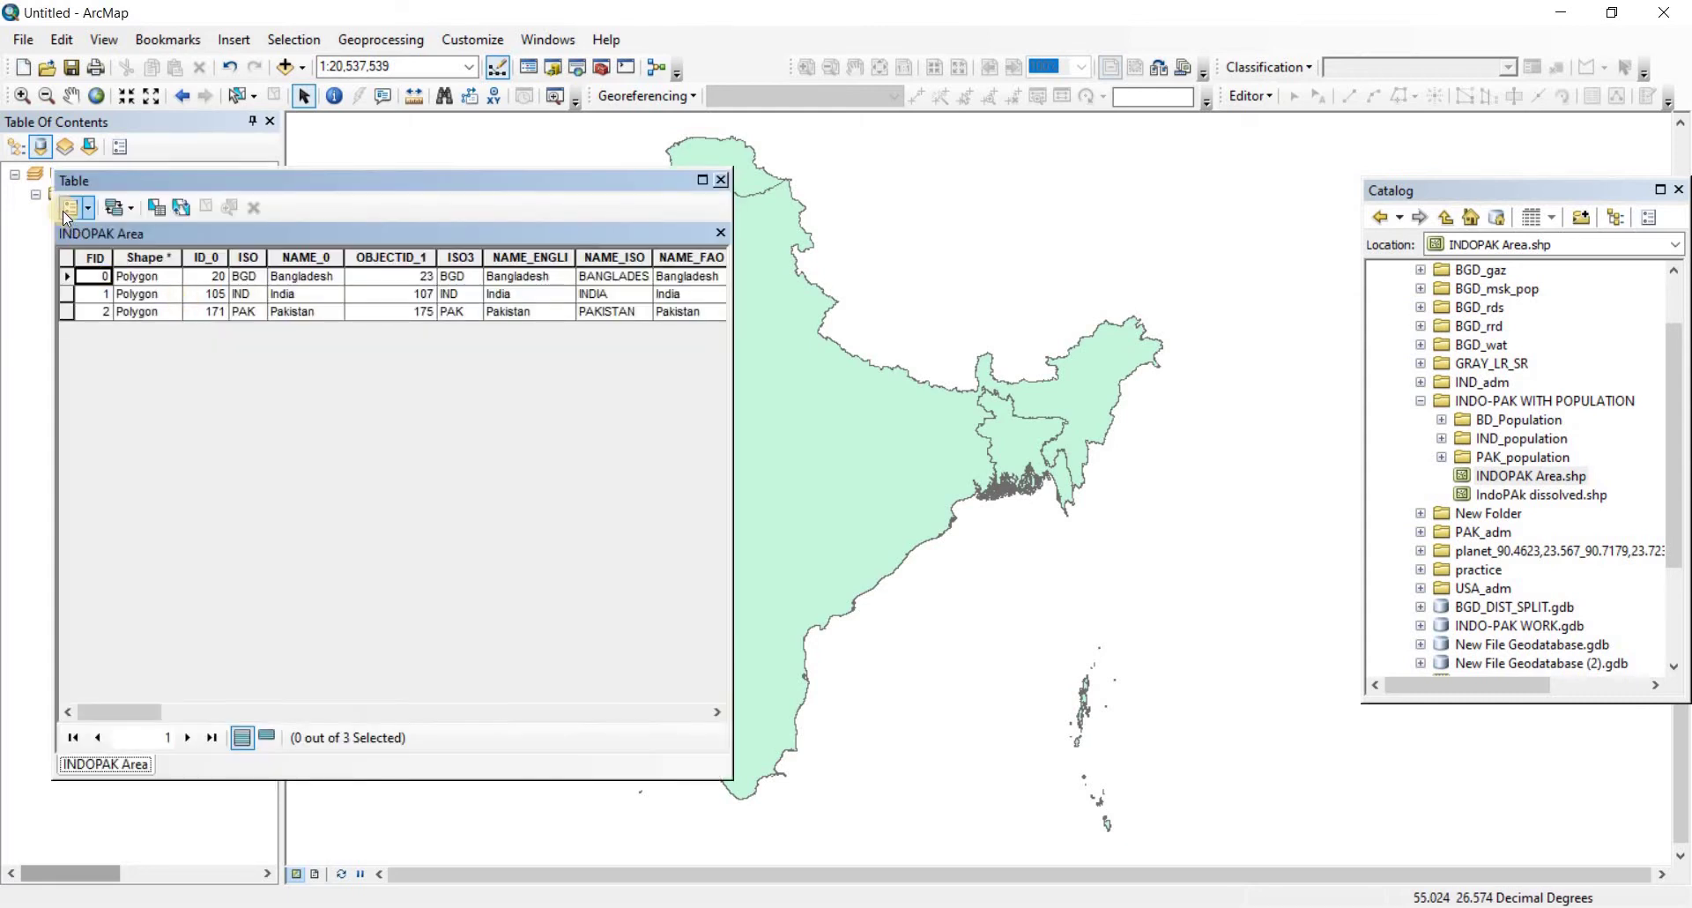
{"action": "left_click", "coordinate": [86, 210]}
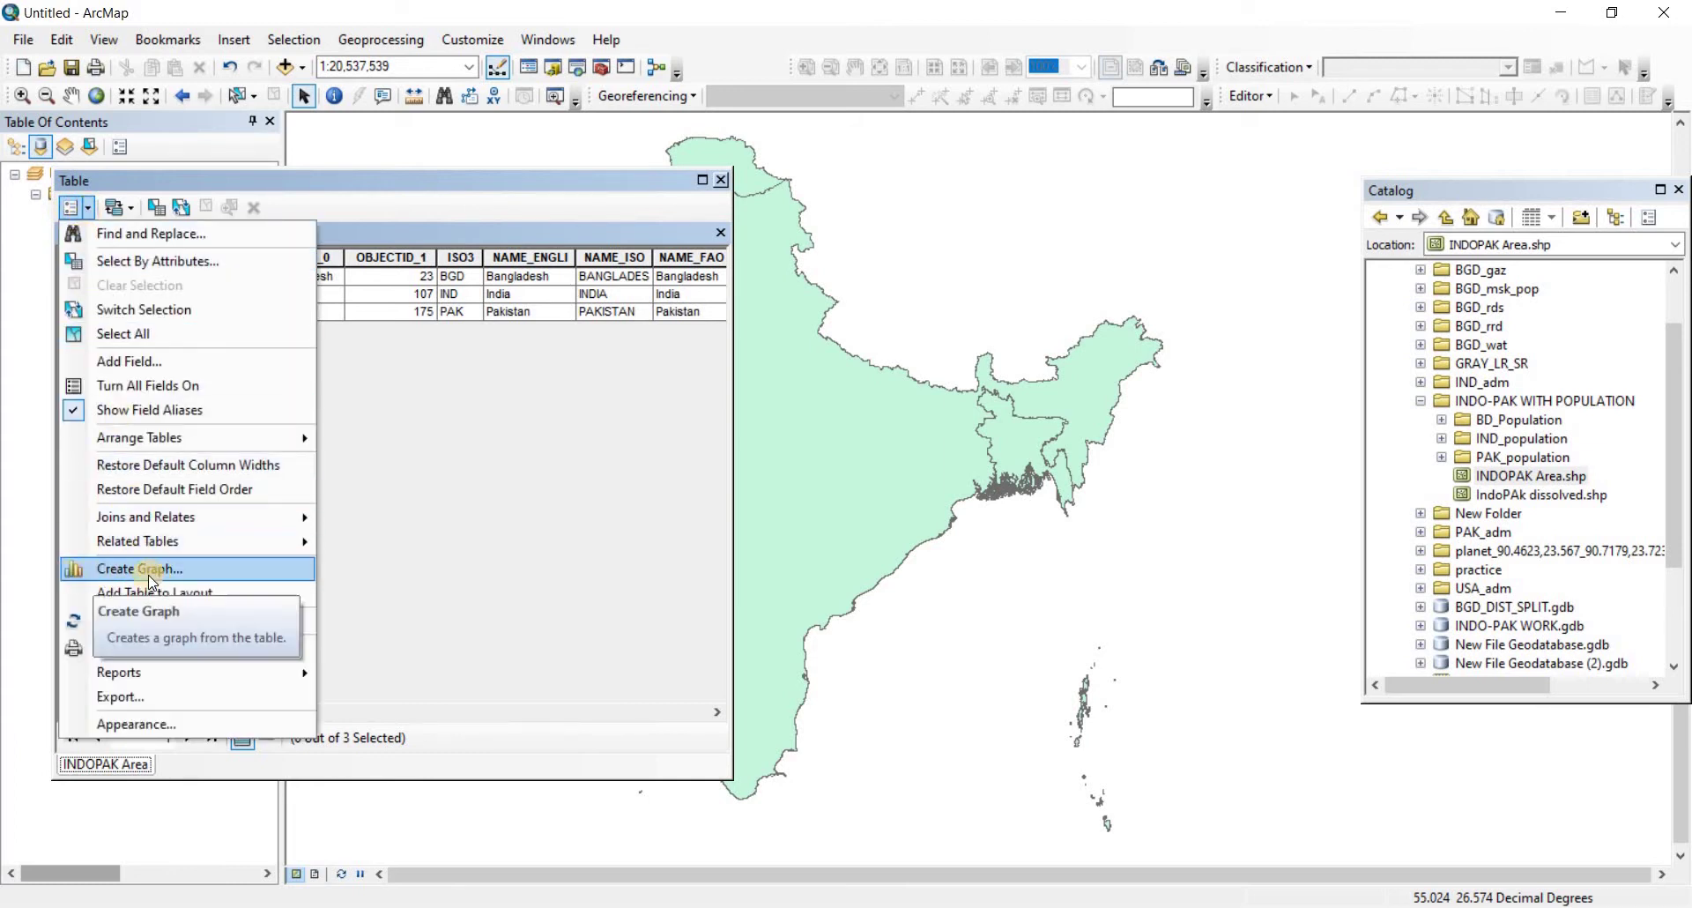
- Start a new graph of type Scatter Plot using INDOPAK Area as the layer
{"action": "left_click", "coordinate": [272, 567]}
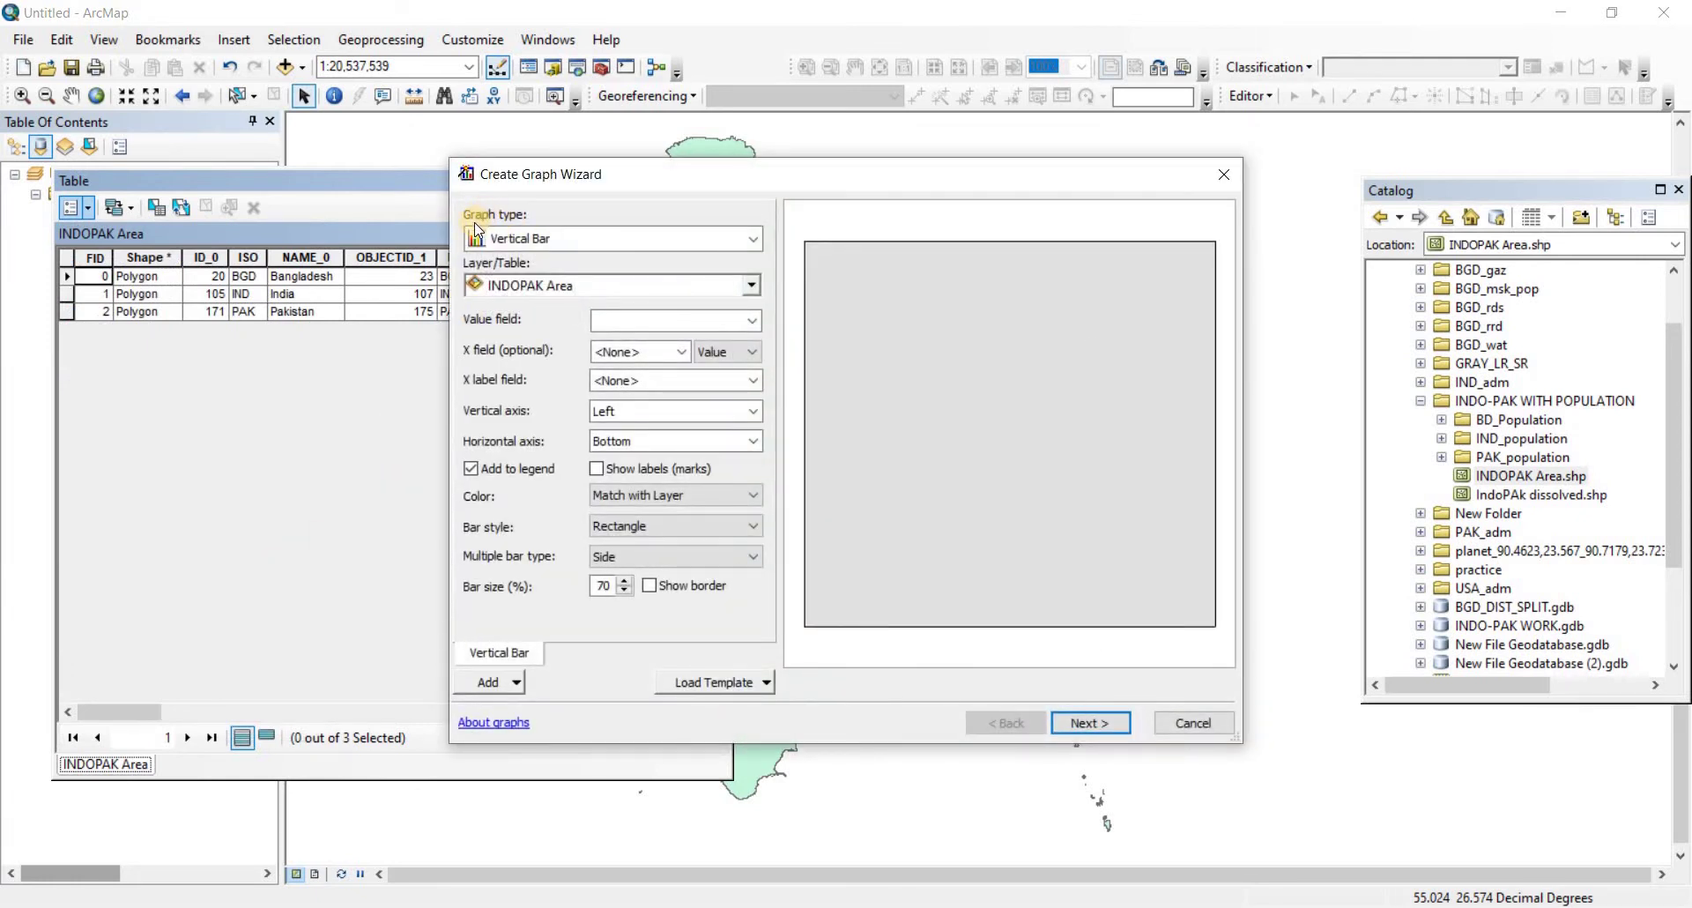
{"action": "left_click", "coordinate": [748, 247]}
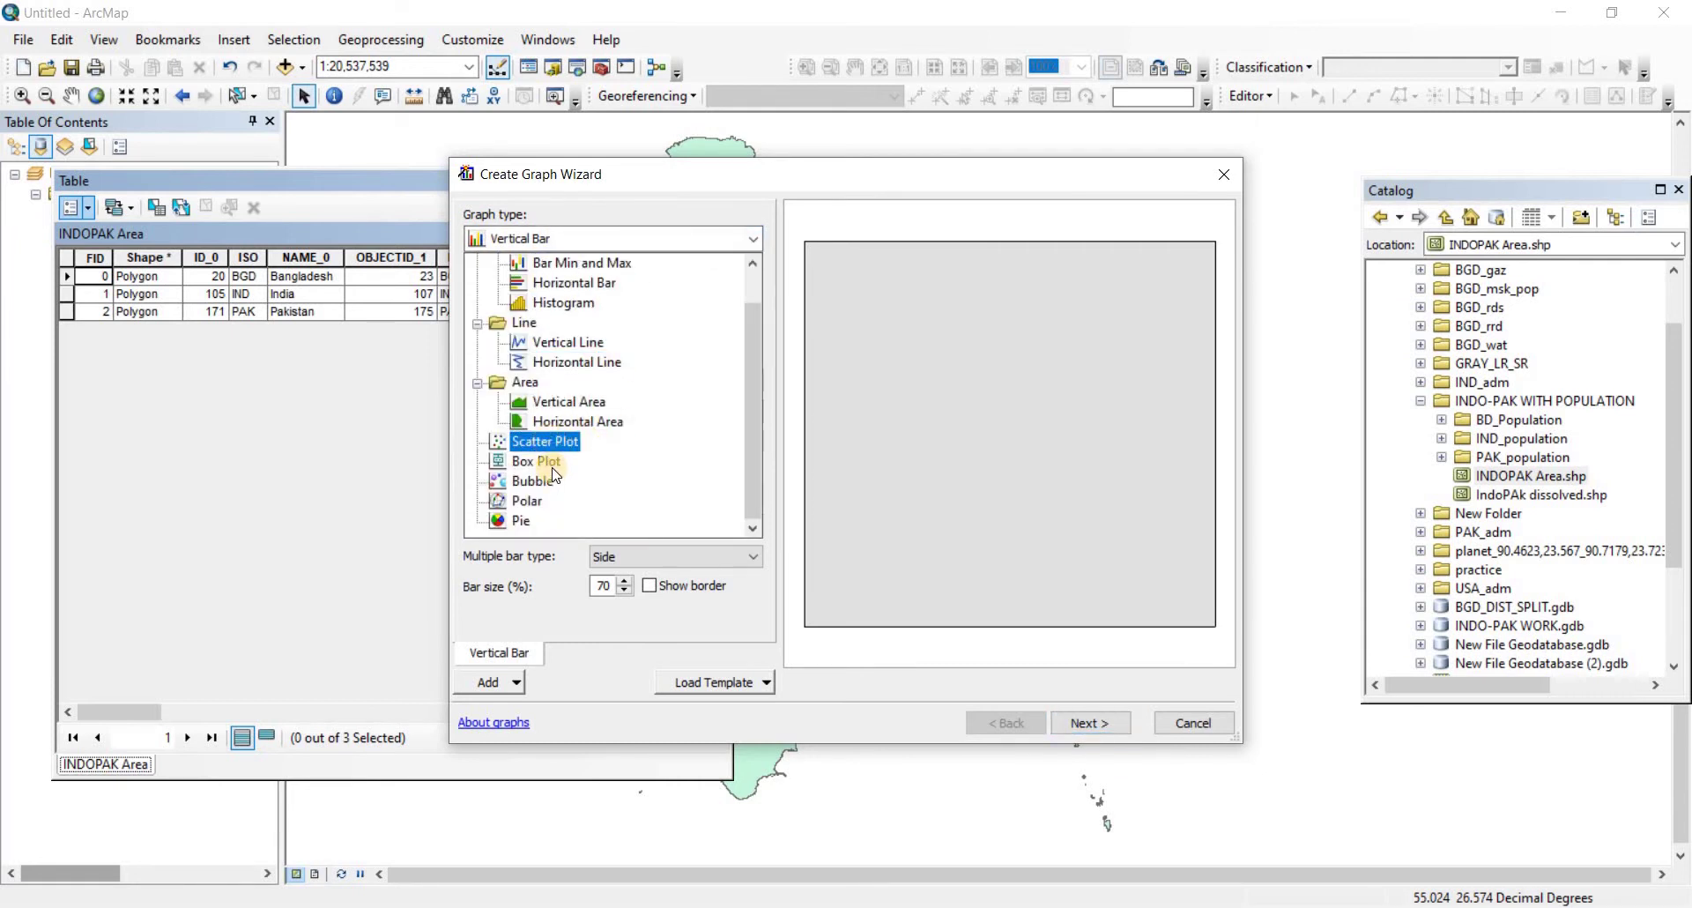
{"action": "left_click", "coordinate": [545, 440]}
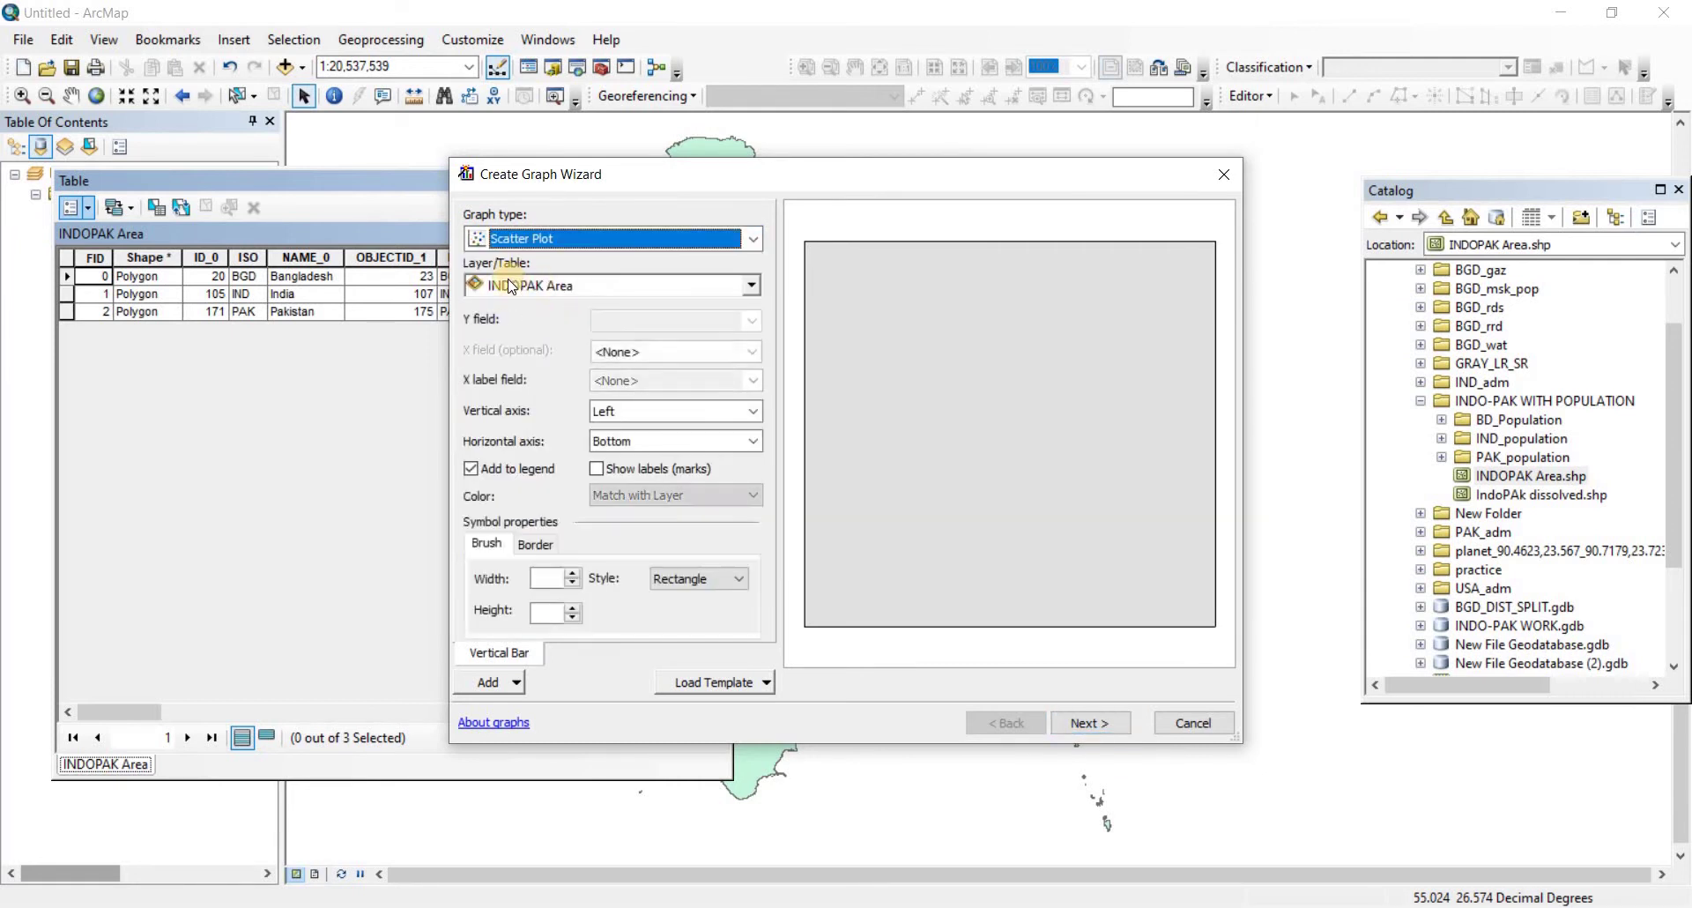
{"action": "left_click", "coordinate": [750, 284]}
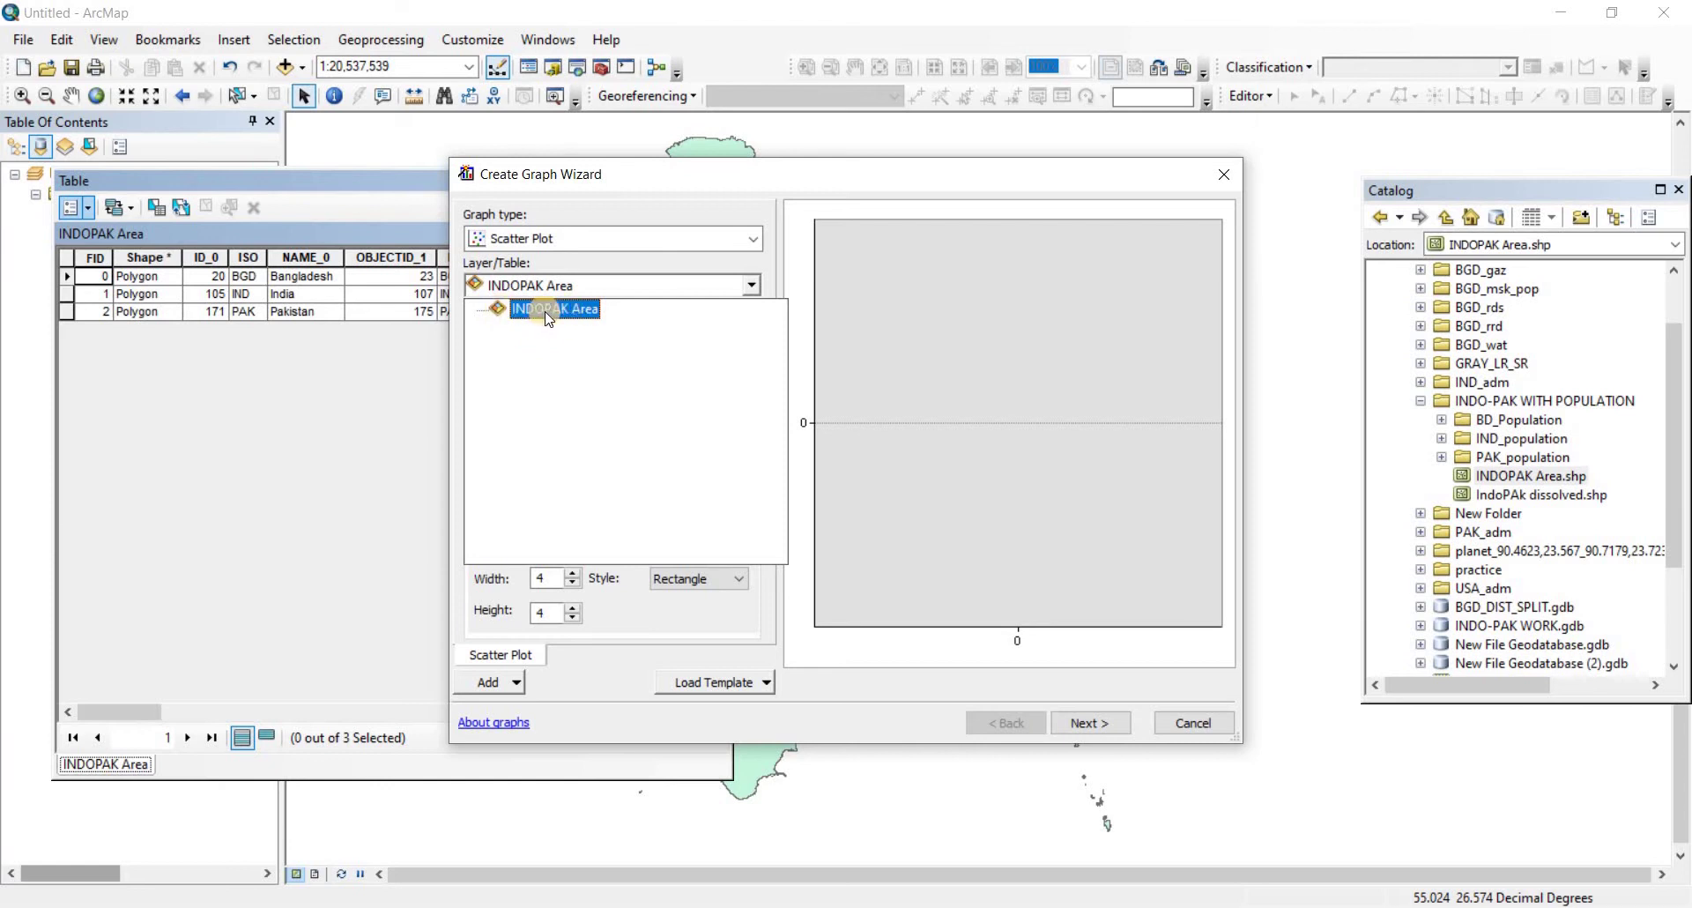
{"action": "left_click", "coordinate": [520, 310]}
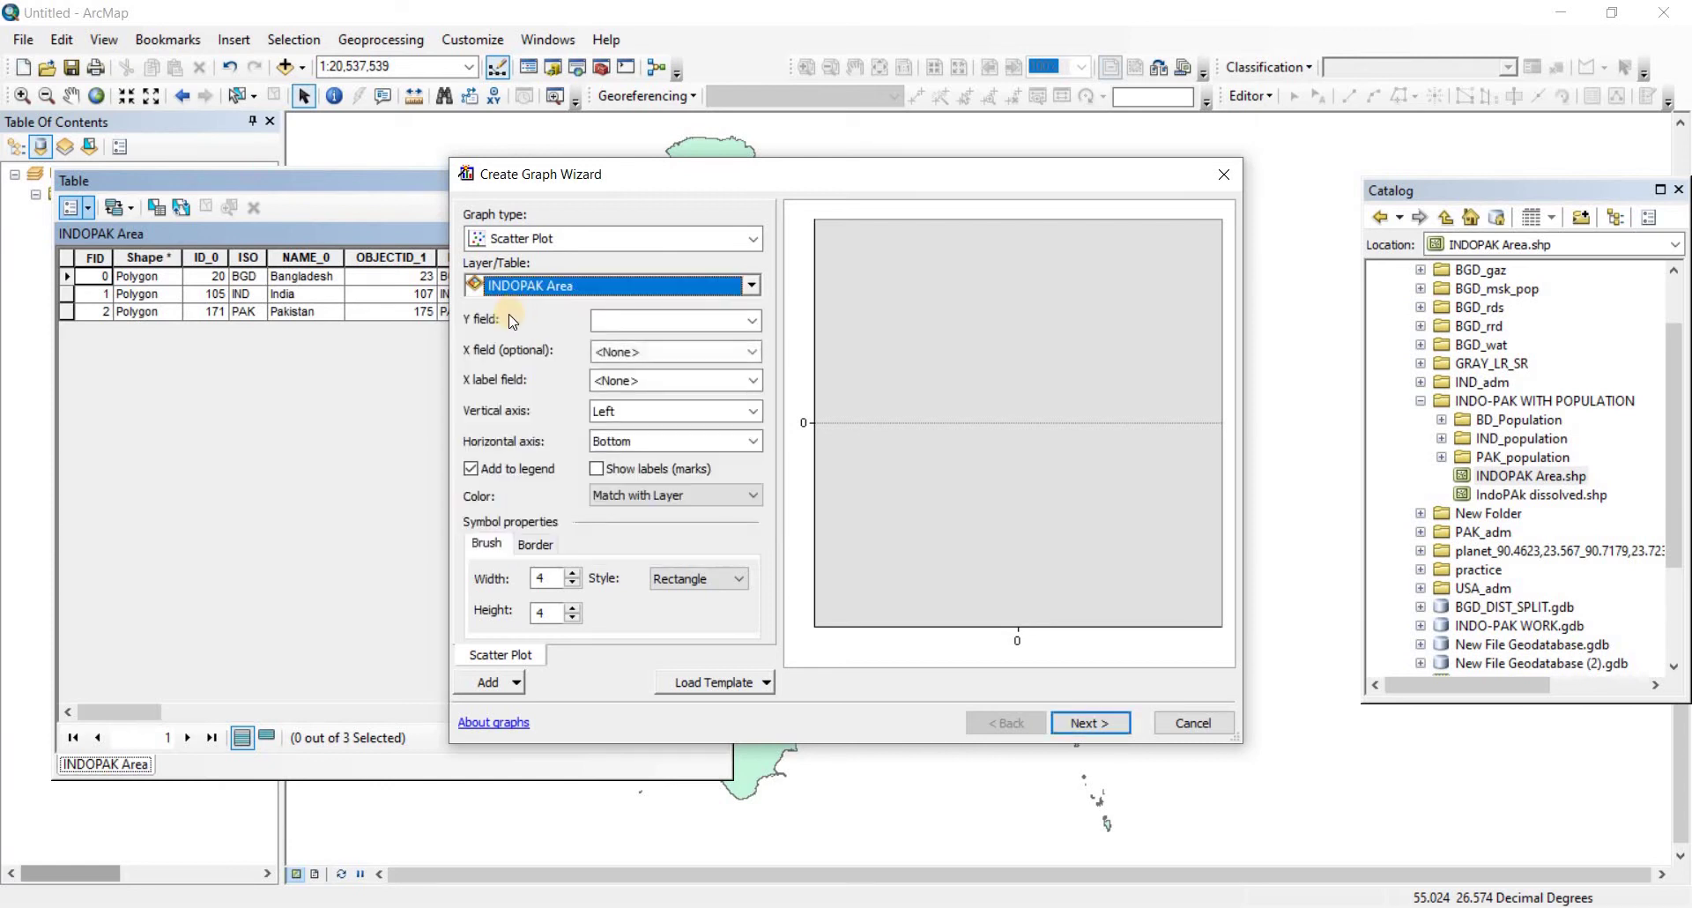
- Set the scatter plot's Y field to Population and X field to Area
{"action": "left_click", "coordinate": [751, 324]}
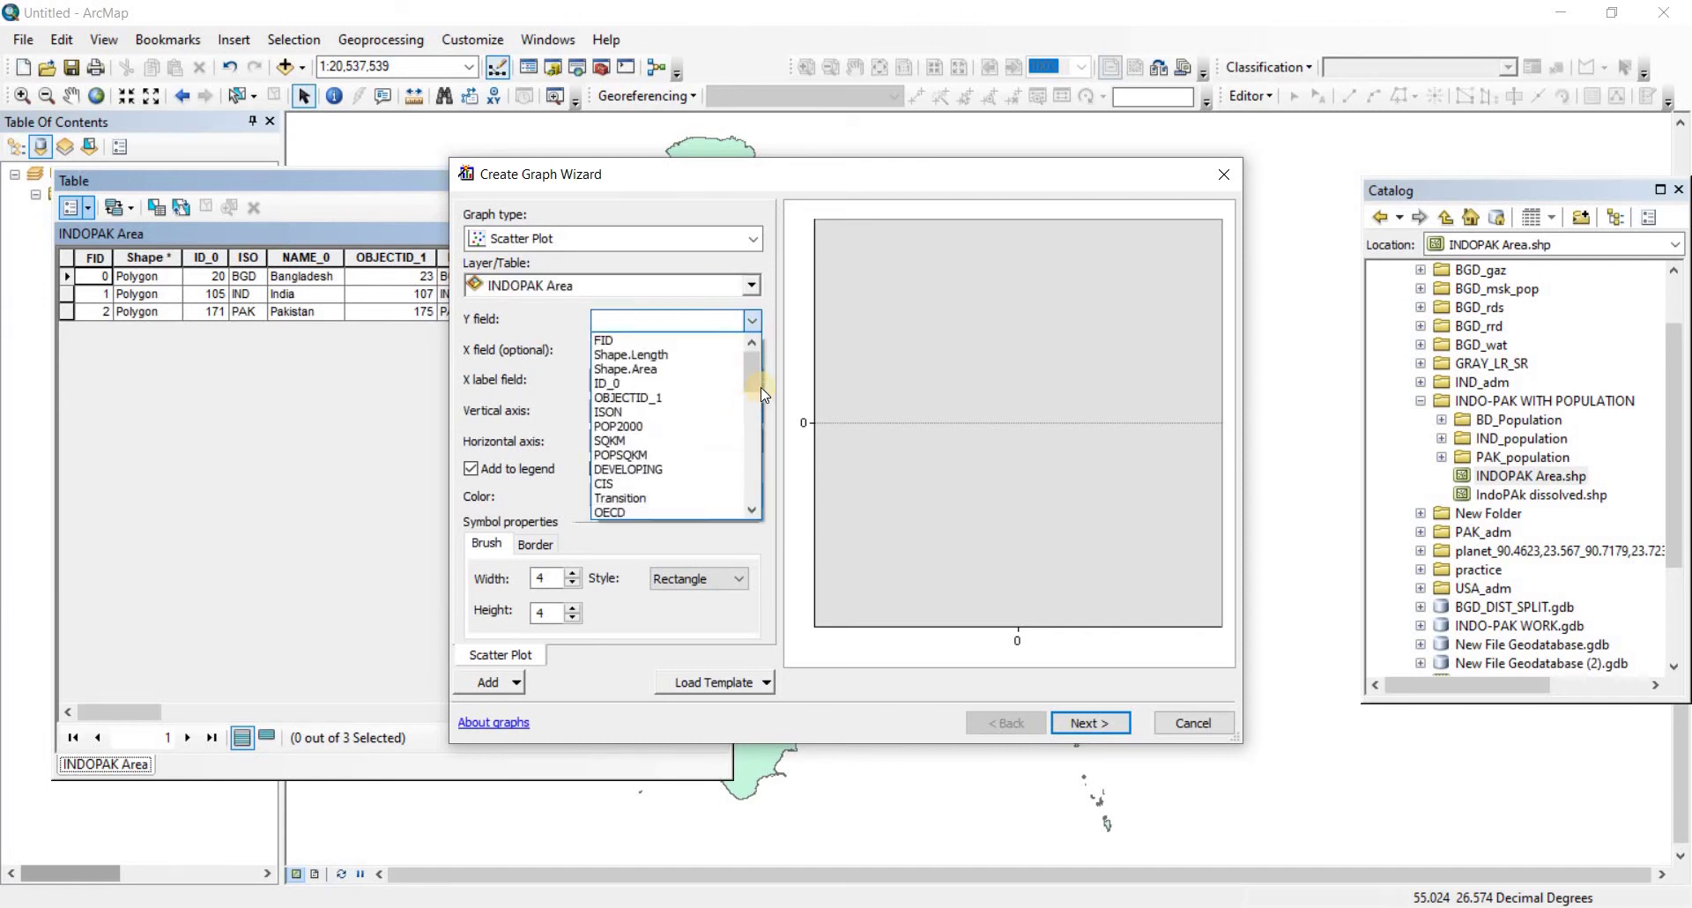
{"action": "left_click", "coordinate": [750, 501]}
{"action": "left_click", "coordinate": [750, 503]}
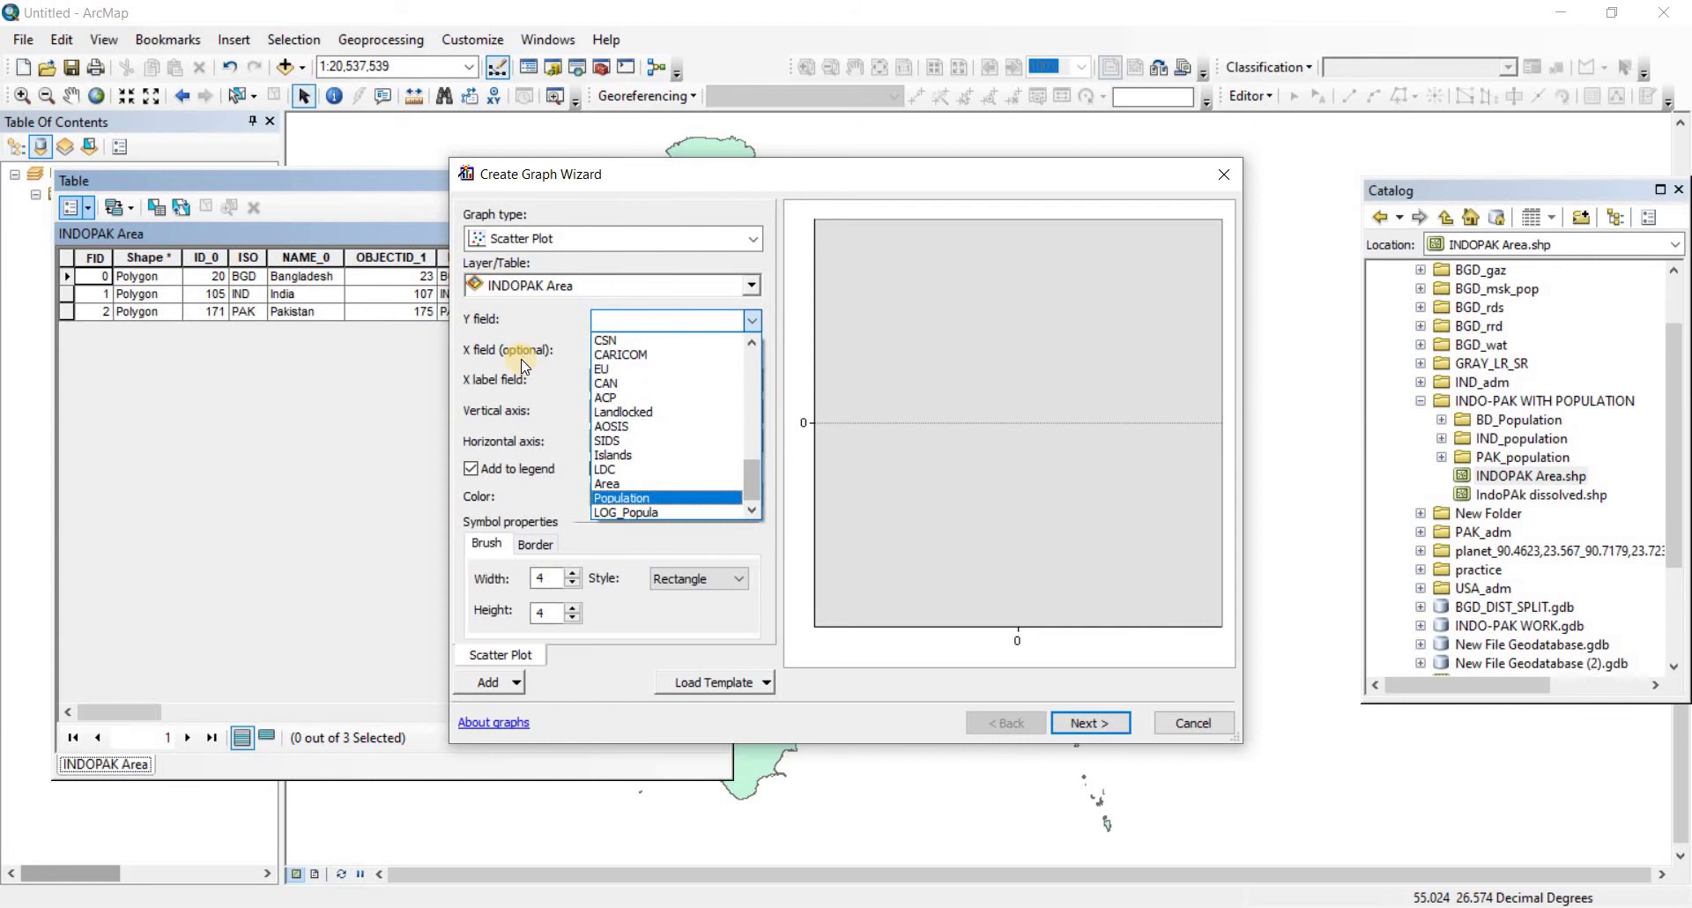
{"action": "left_click", "coordinate": [670, 498]}
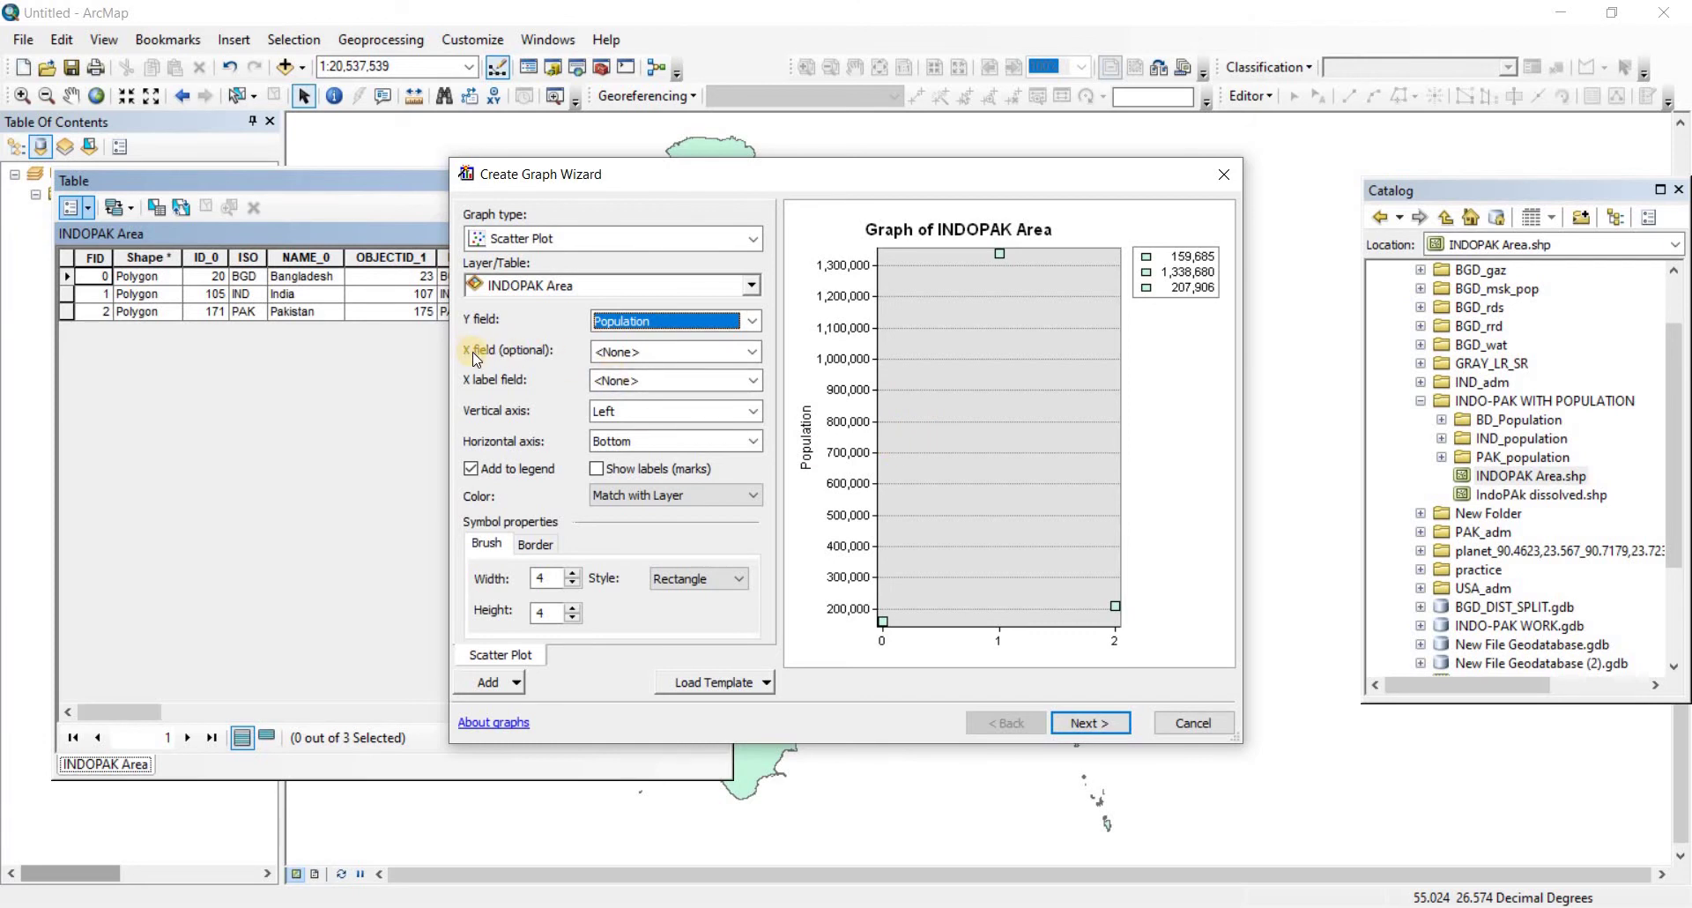
{"action": "left_click", "coordinate": [754, 353]}
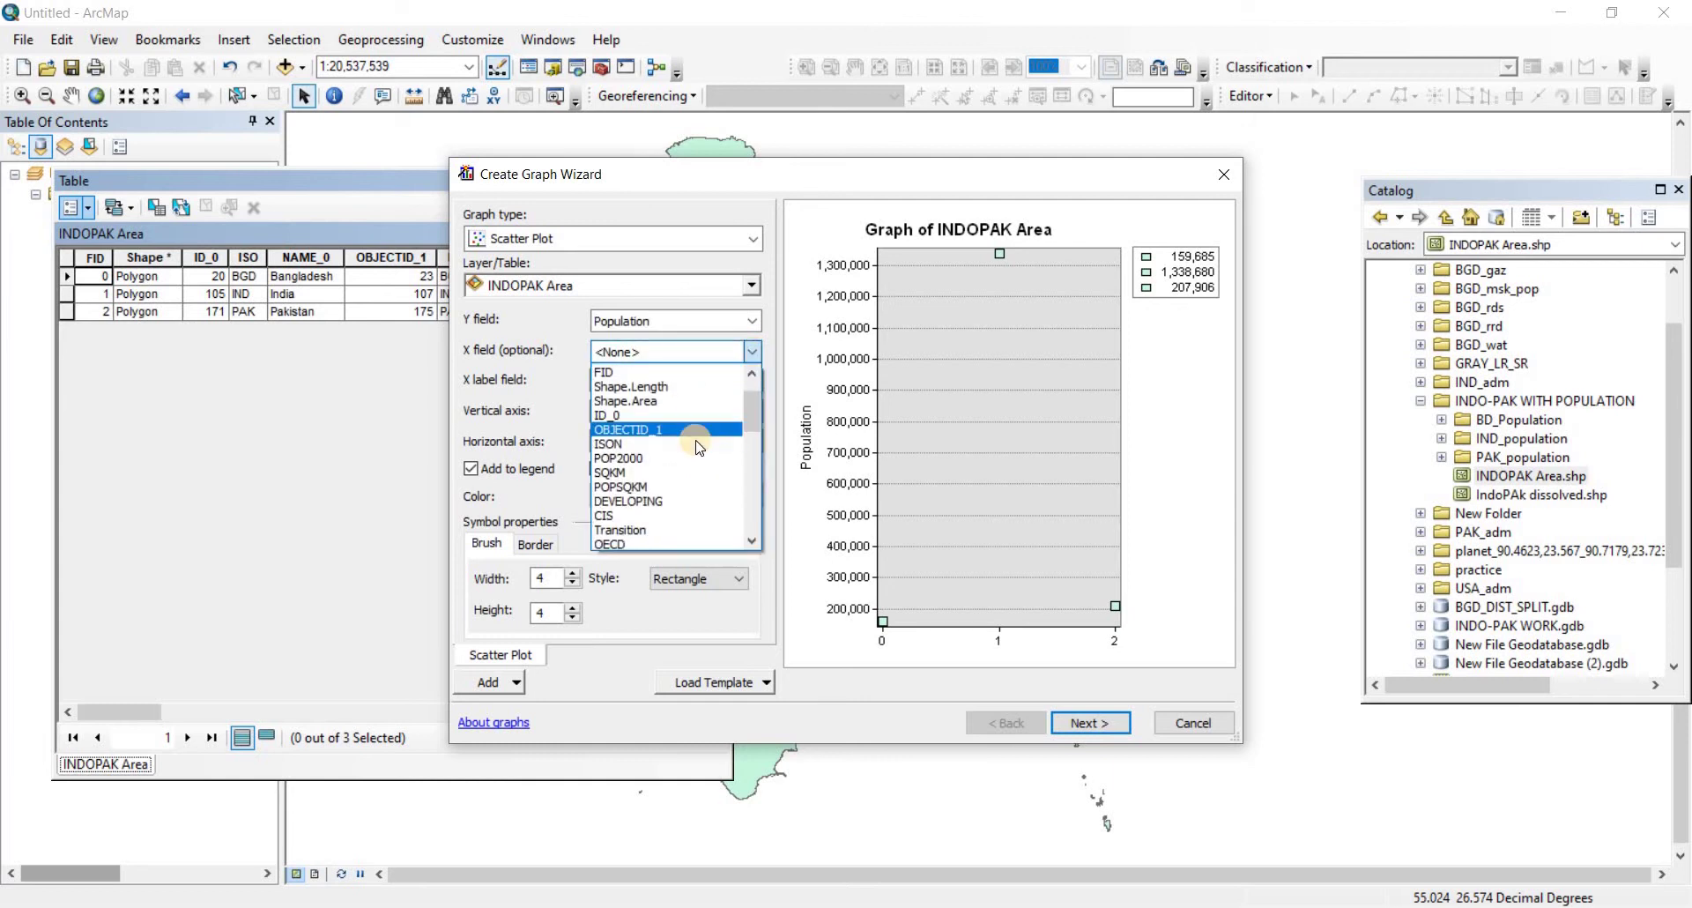
{"action": "scroll", "coordinate": [697, 445], "scroll_direction": "down", "scroll_amount": 5}
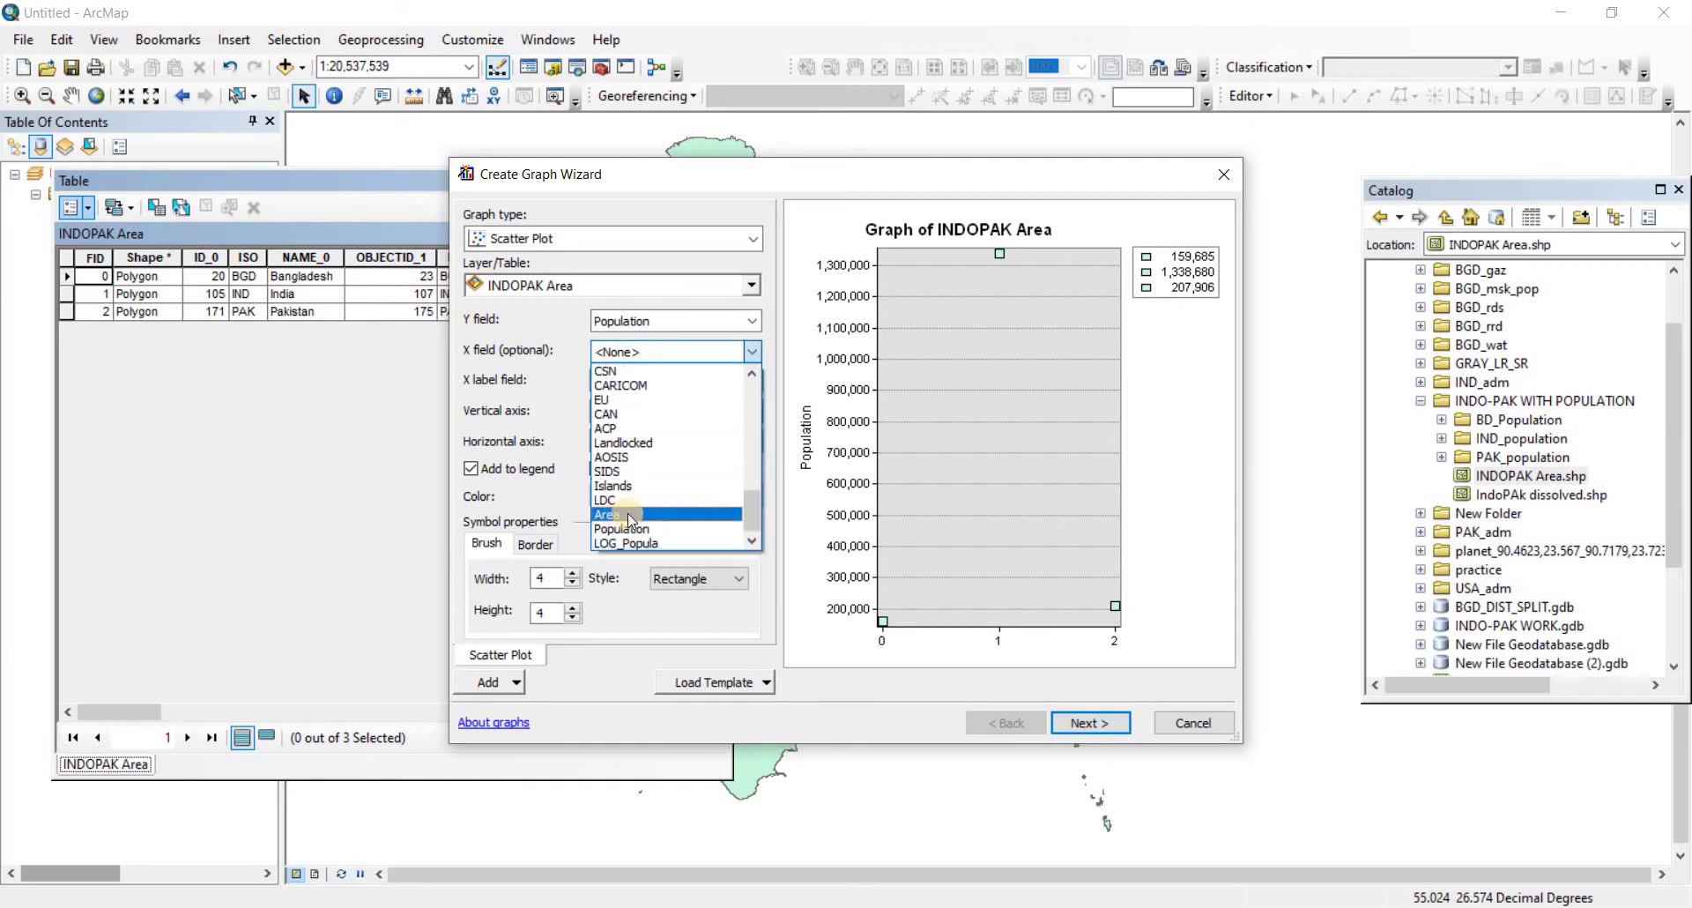
{"action": "left_click", "coordinate": [629, 511]}
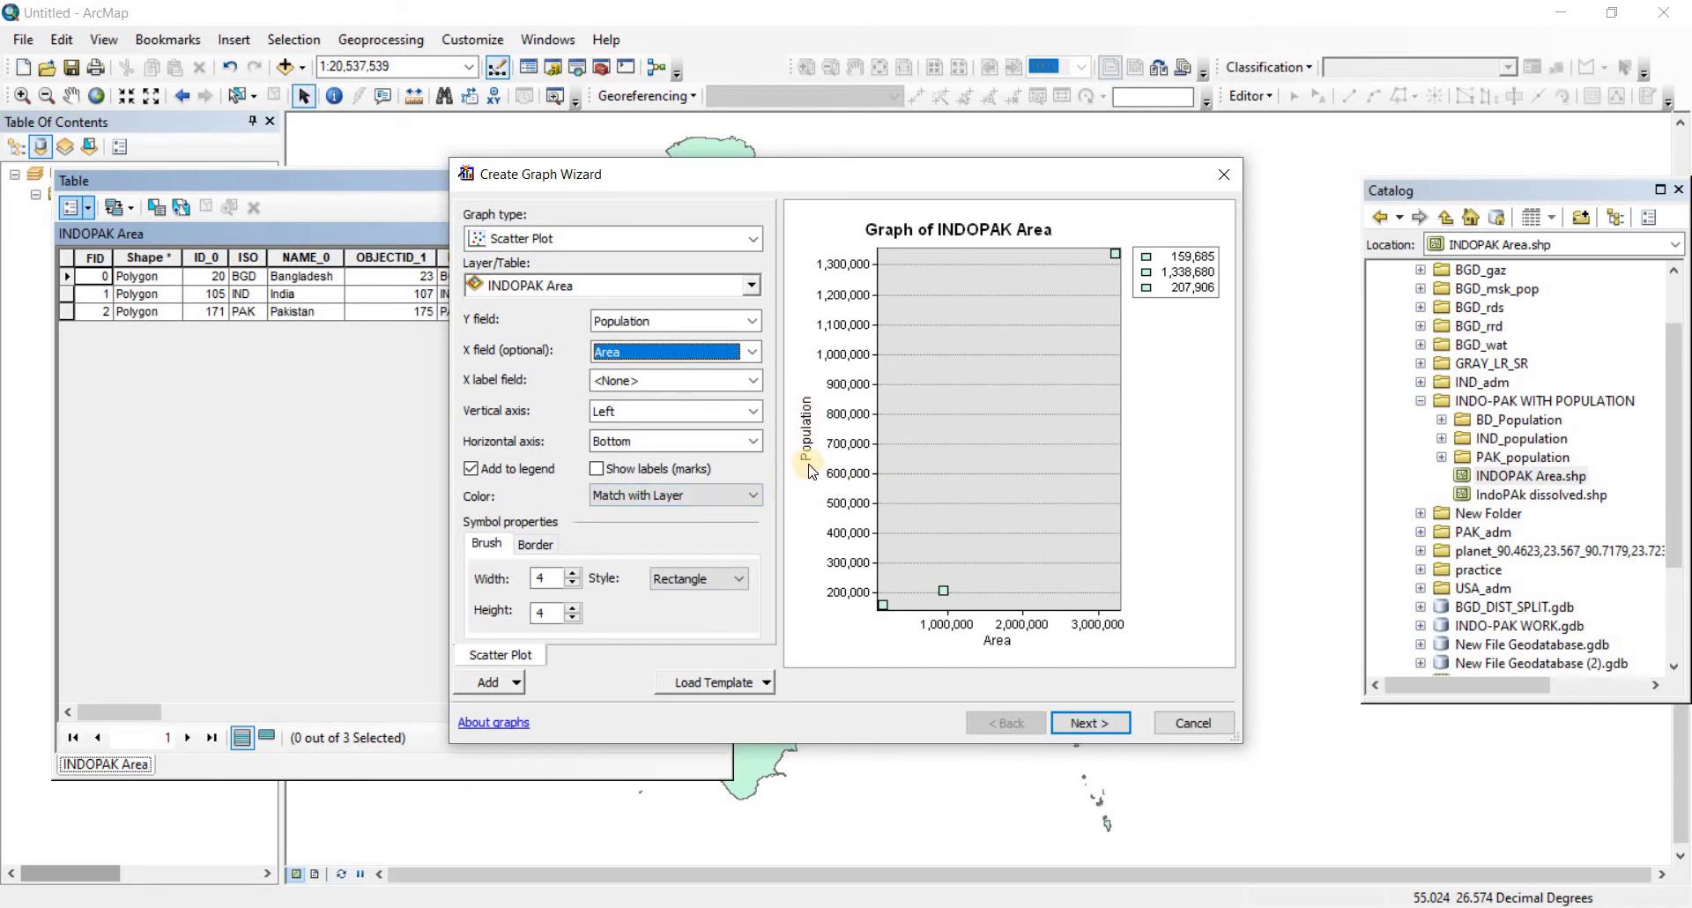
{"action": "left_click_drag", "start_coordinate": [731, 175], "coordinate": [545, 182]}
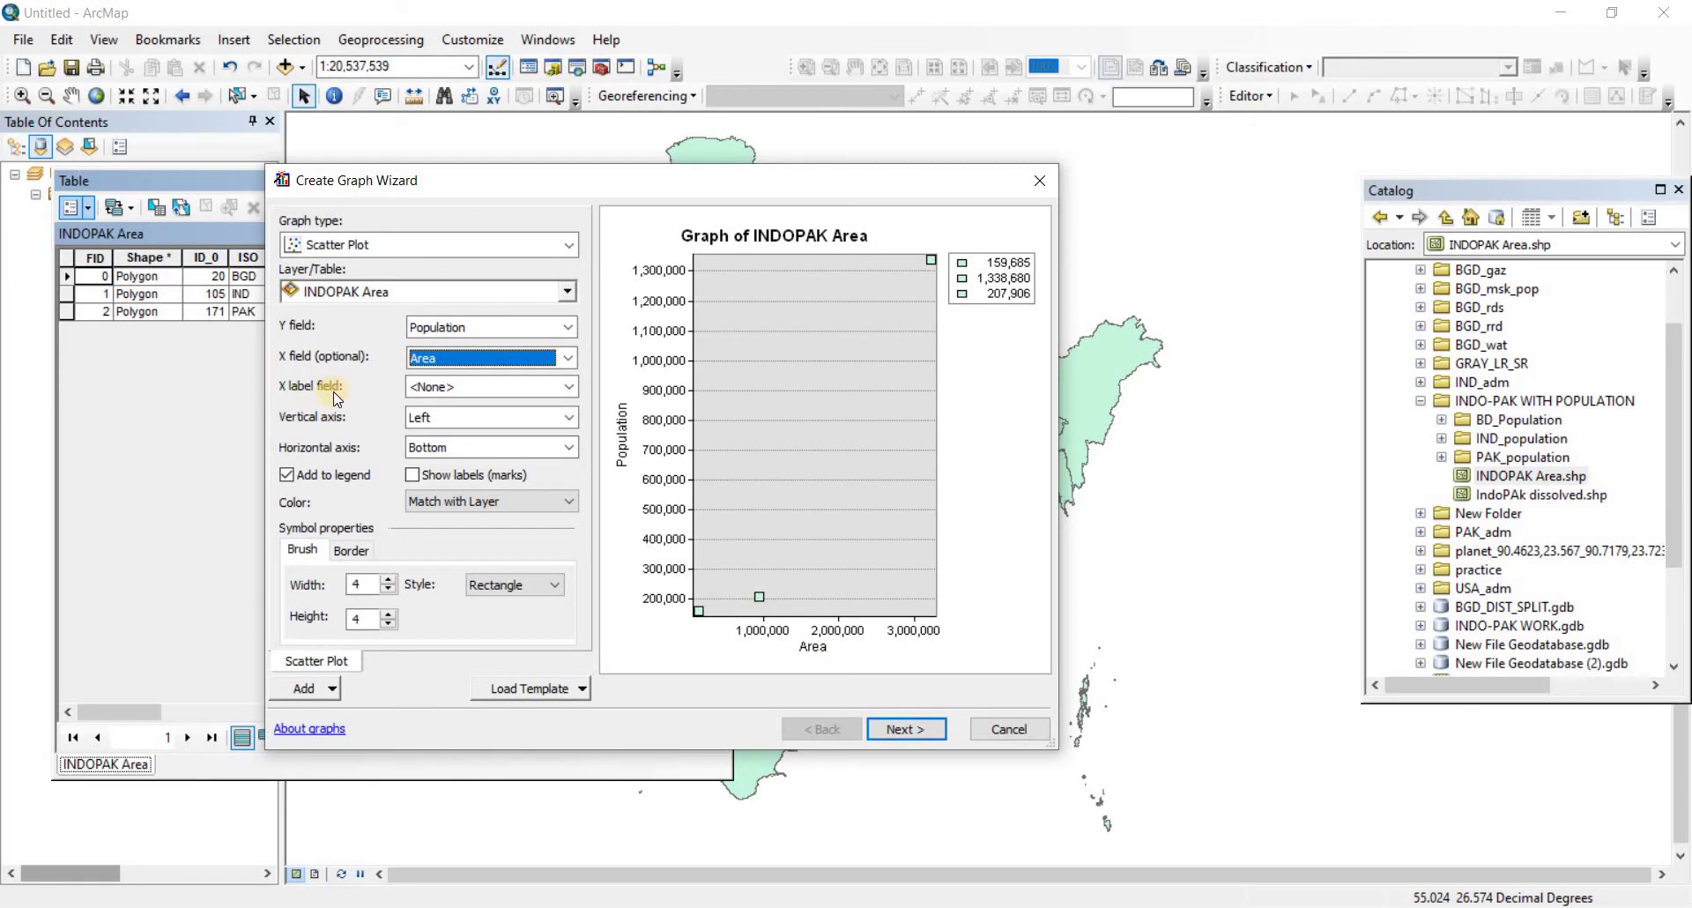
{"action": "left_click", "coordinate": [564, 390]}
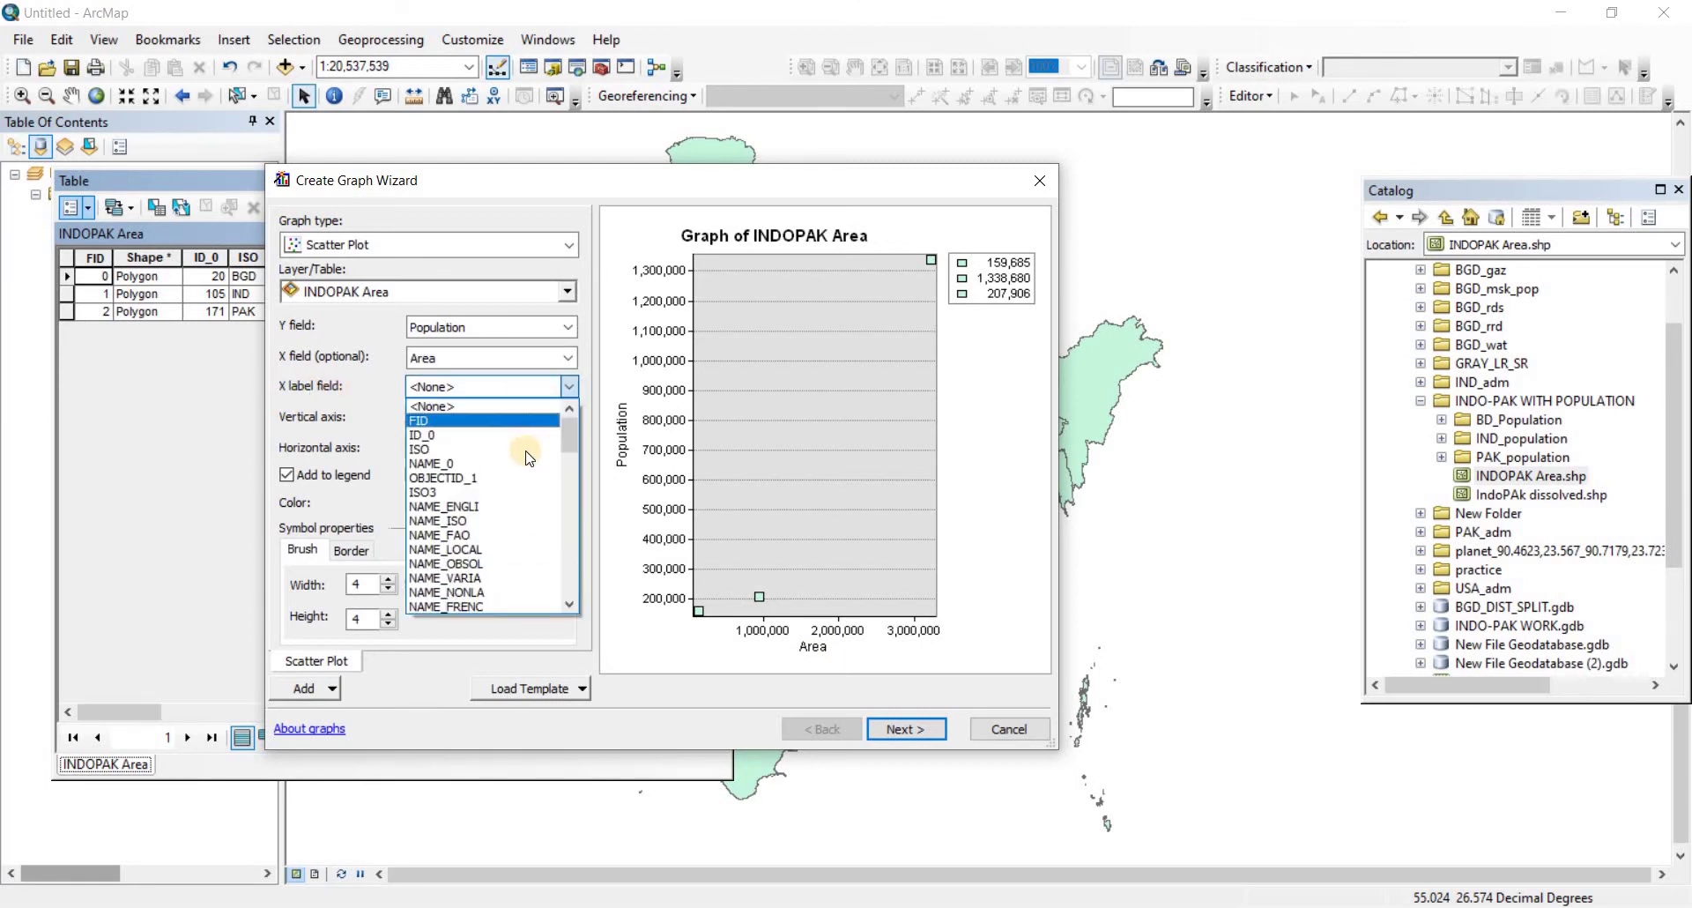
{"action": "left_click", "coordinate": [423, 420]}
{"action": "left_click", "coordinate": [570, 386]}
{"action": "scroll", "coordinate": [445, 412], "scroll_direction": "up", "scroll_amount": 2}
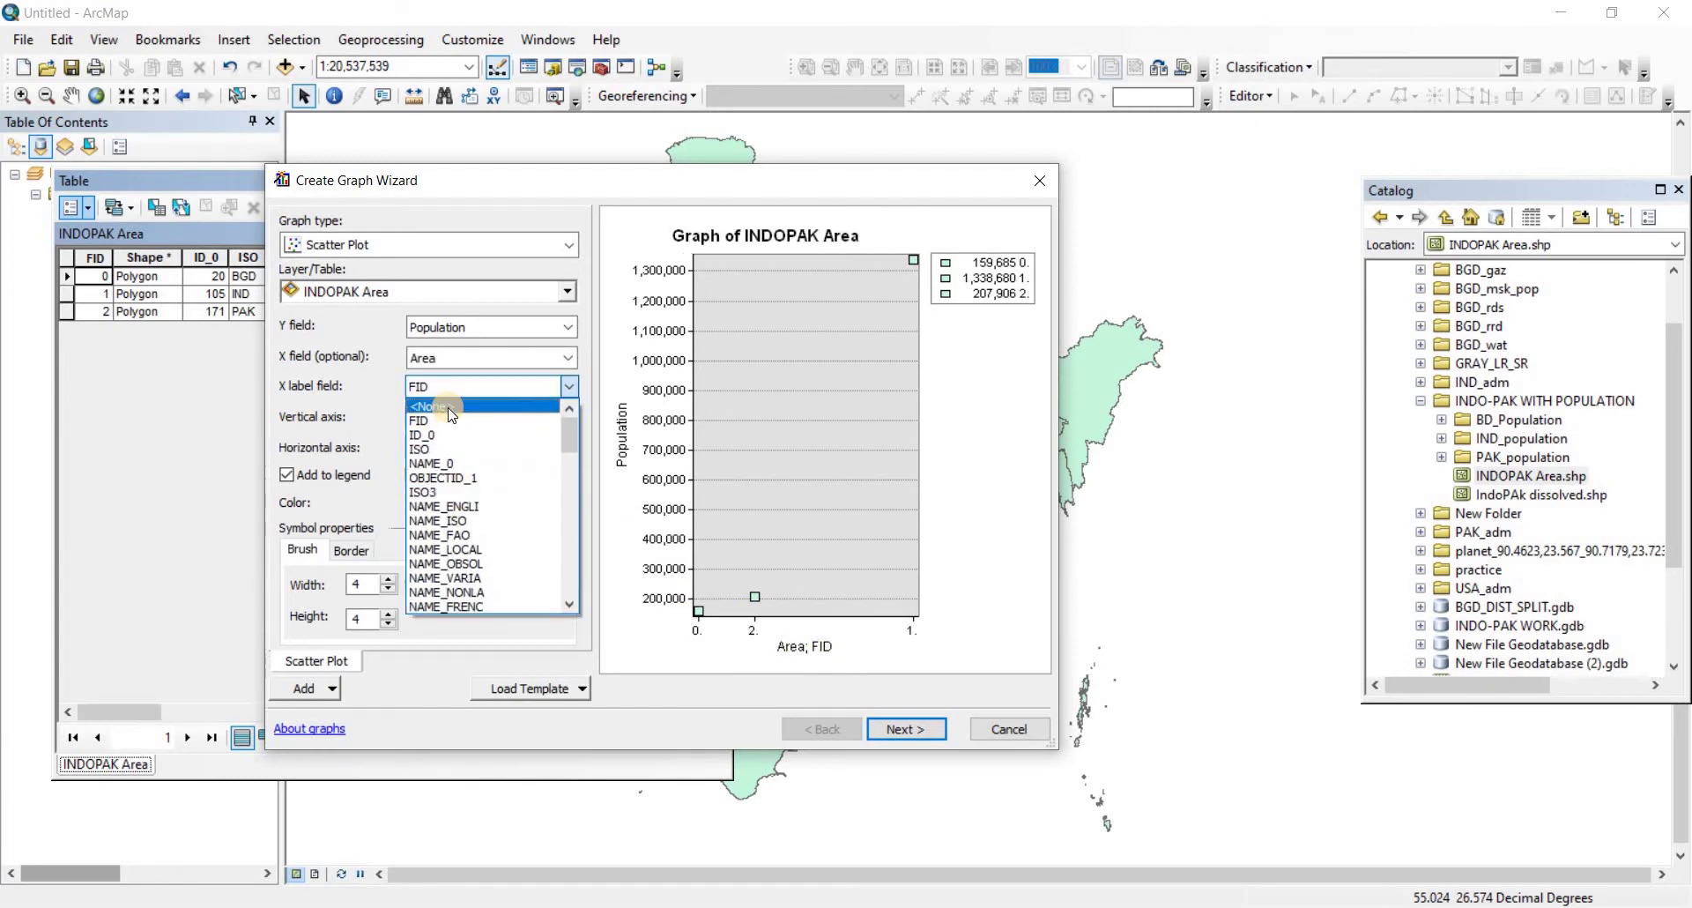
{"action": "left_click", "coordinate": [432, 406]}
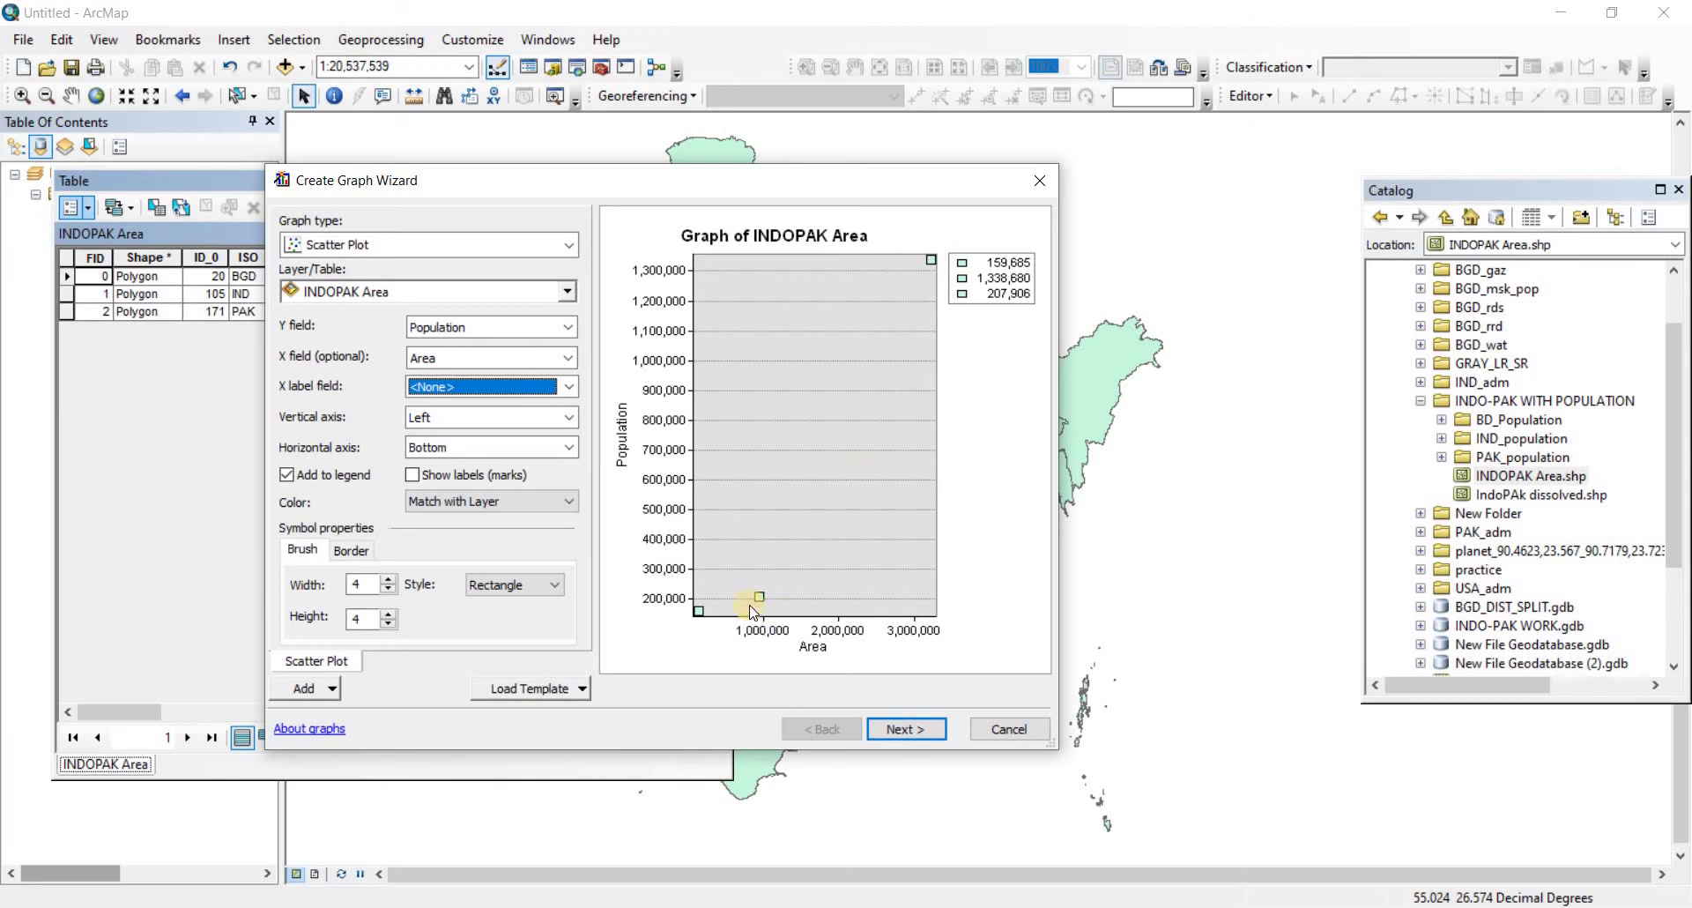
{"action": "left_click_drag", "start_coordinate": [573, 176], "coordinate": [703, 176]}
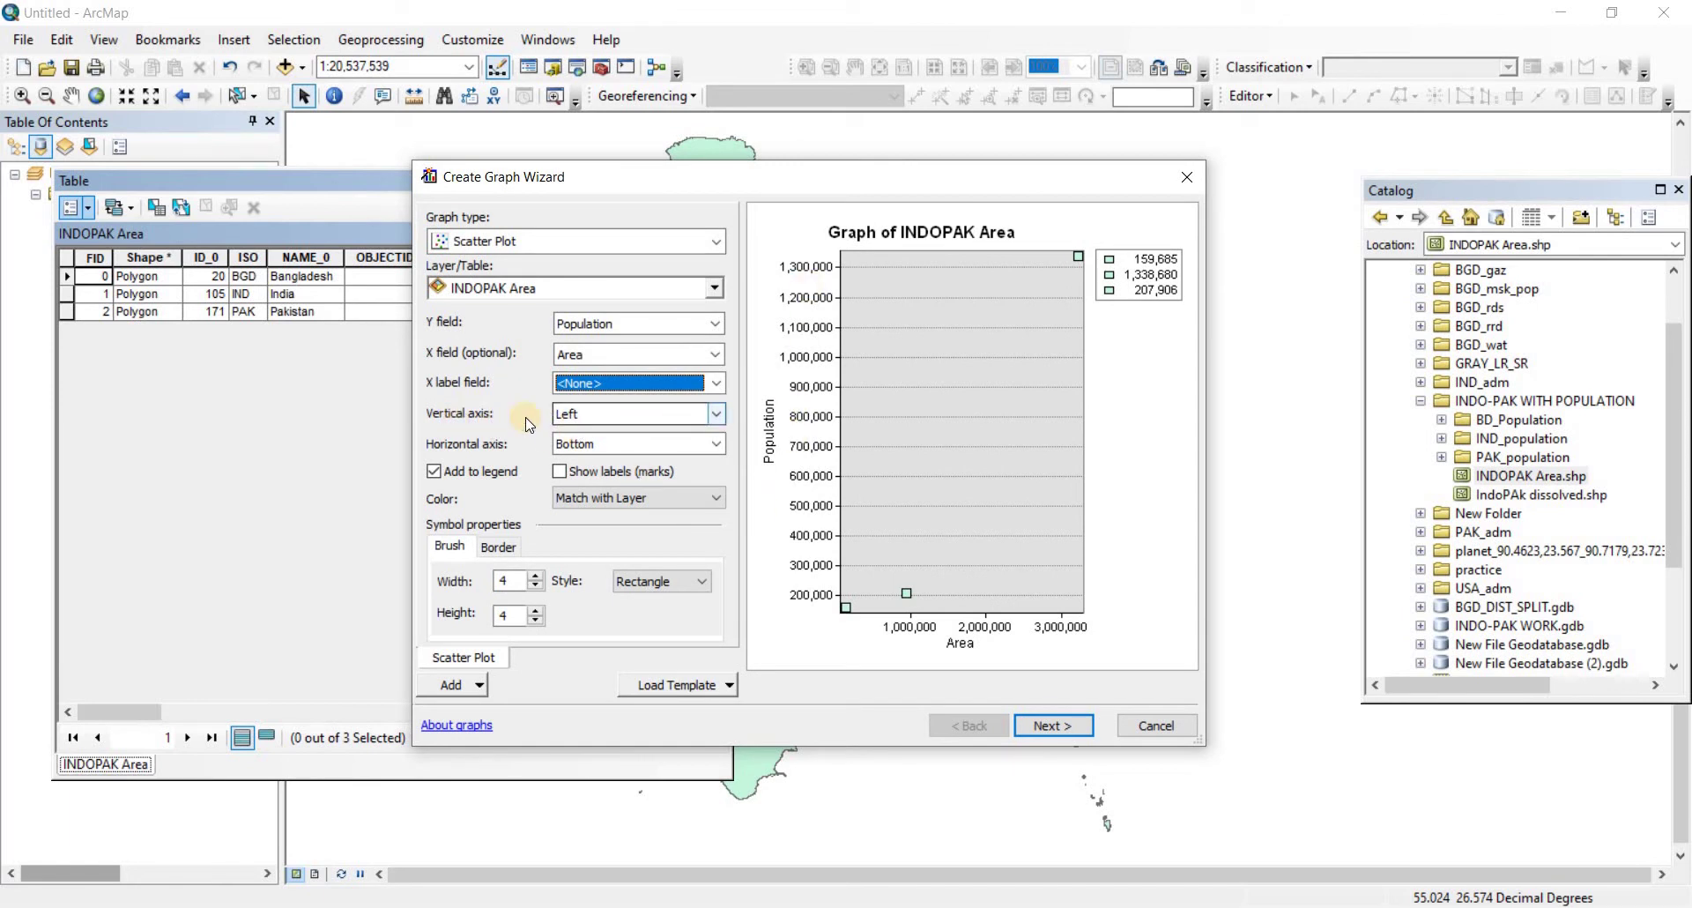
{"action": "left_click", "coordinate": [710, 416]}
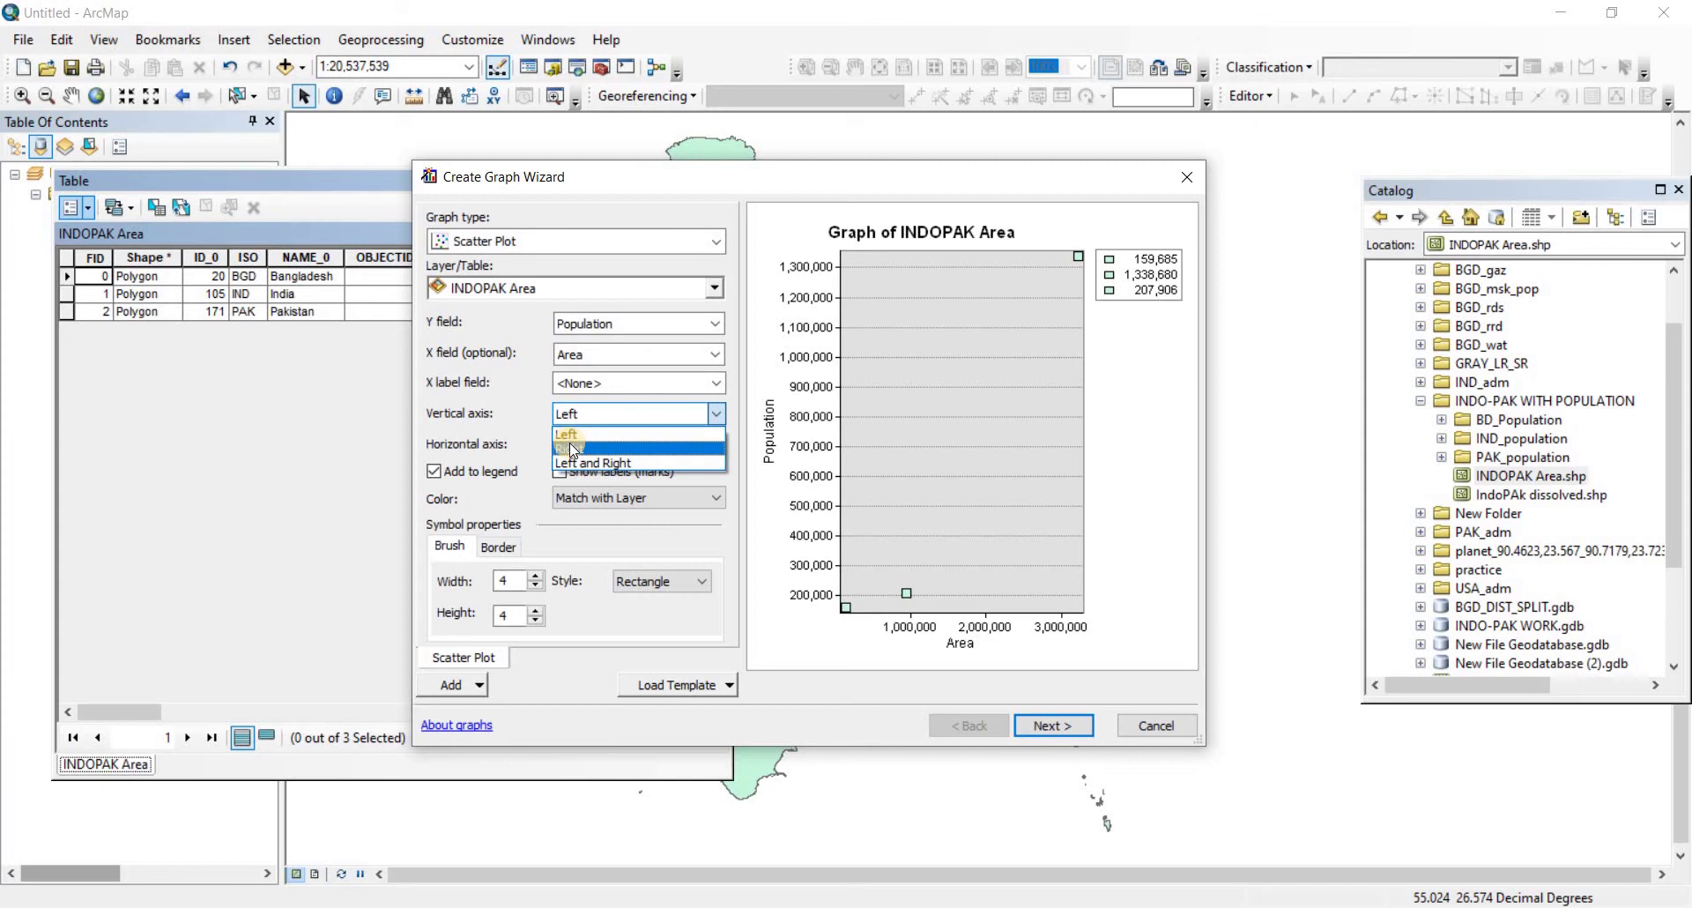
{"action": "left_click", "coordinate": [819, 414]}
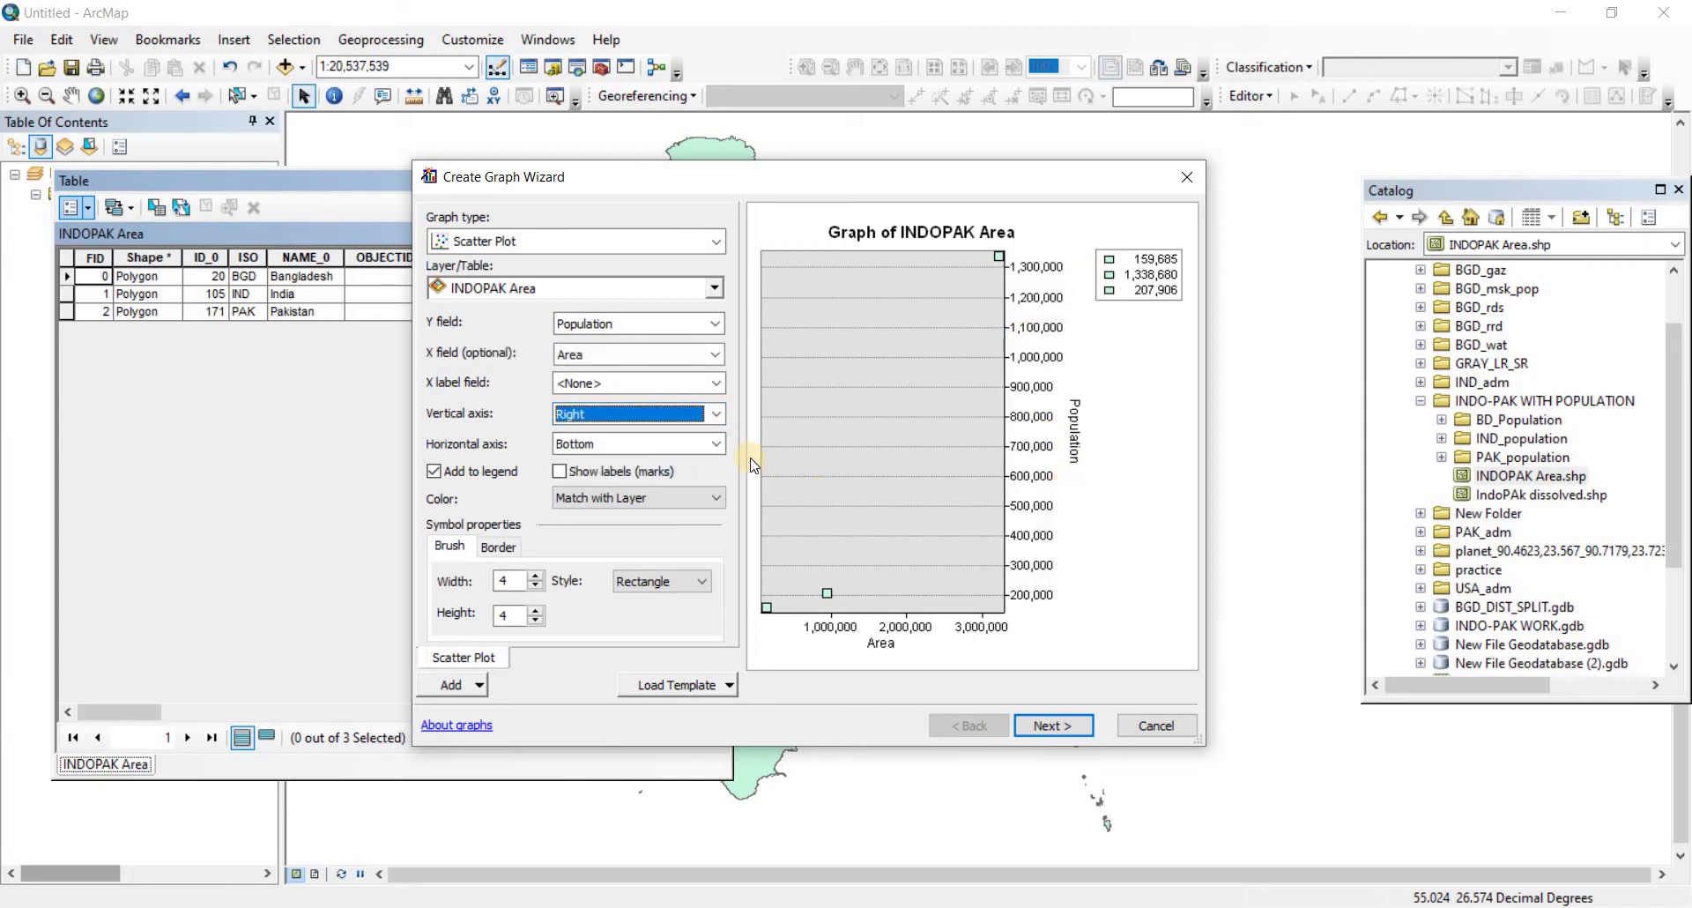
{"action": "left_click", "coordinate": [710, 414]}
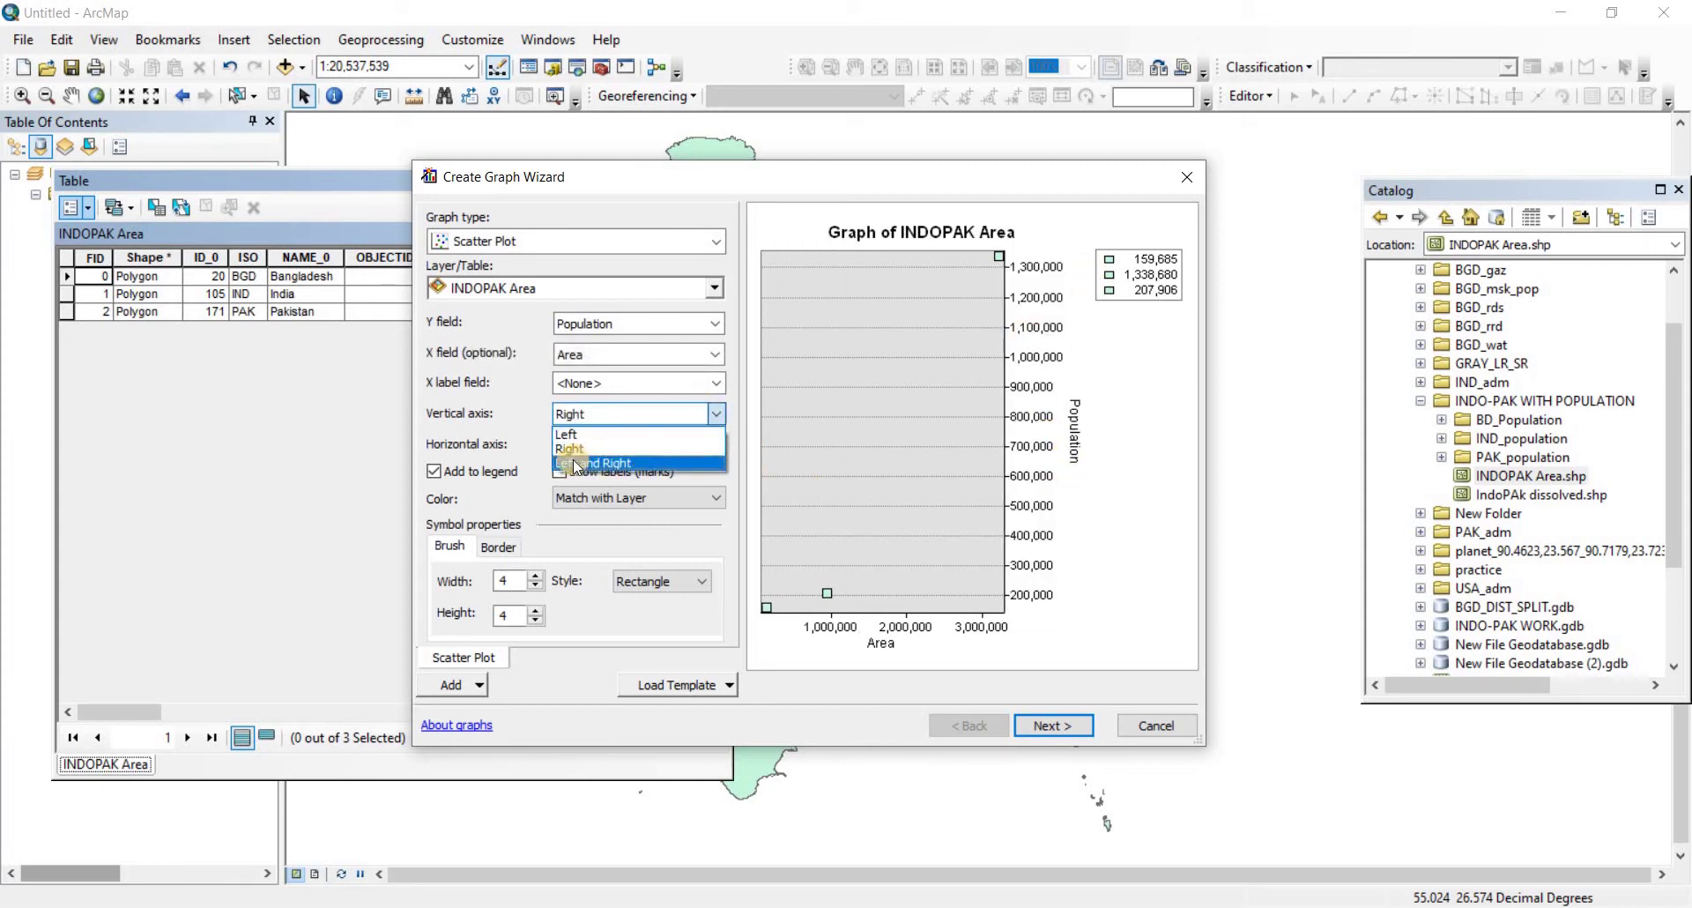
{"action": "left_click", "coordinate": [838, 459]}
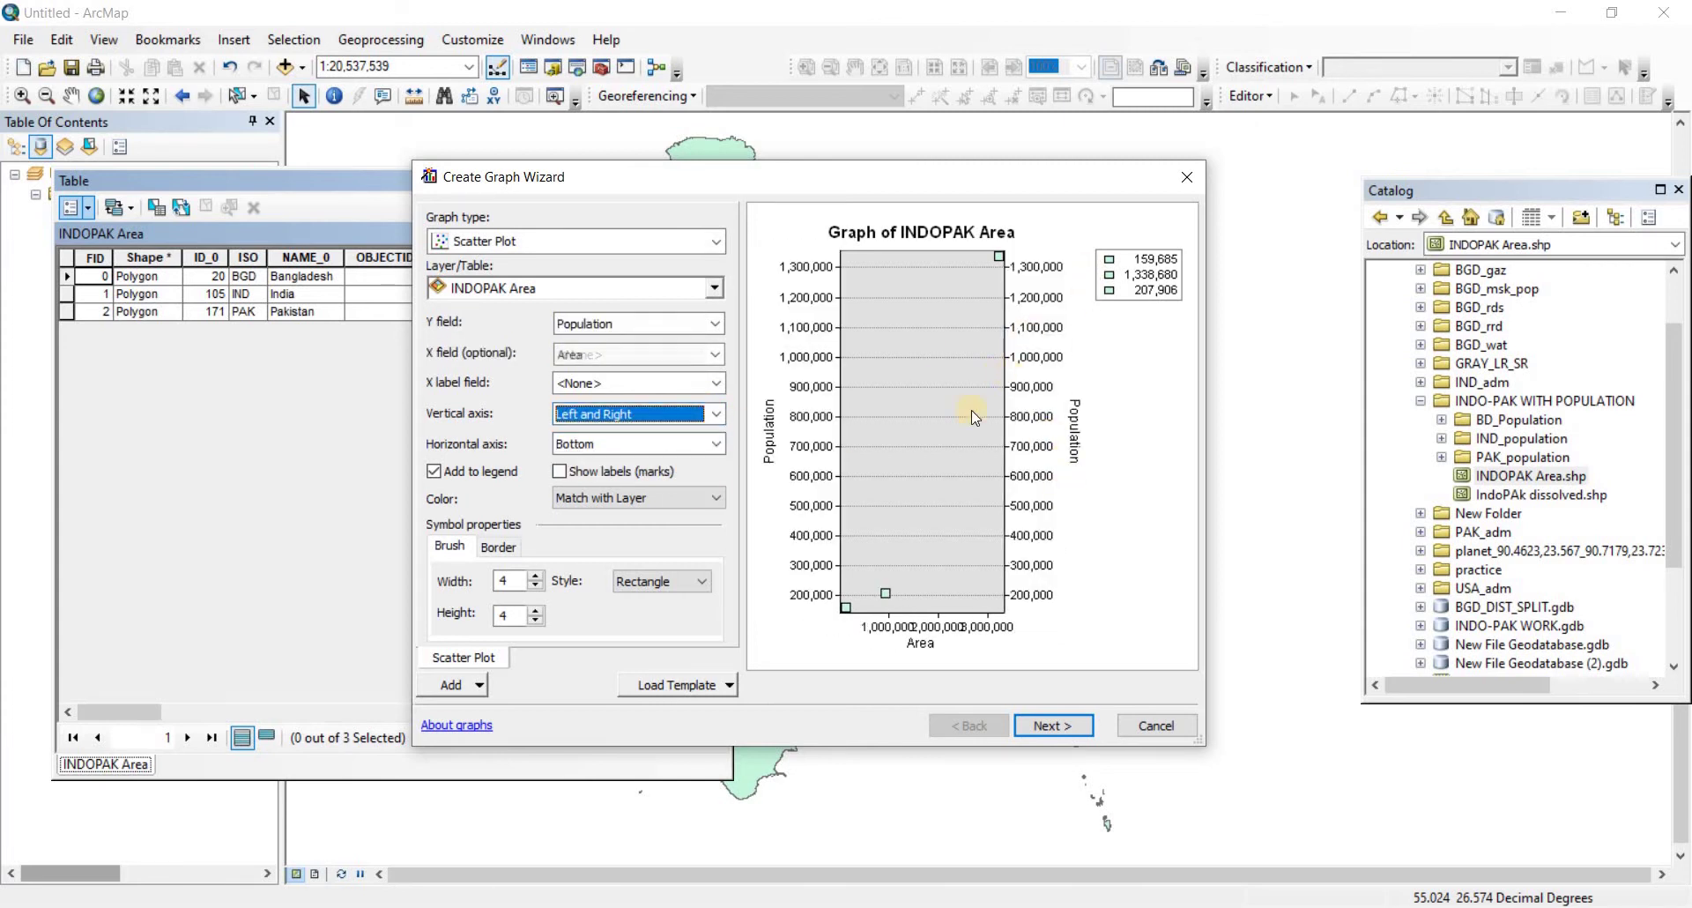
{"action": "left_click", "coordinate": [716, 414]}
{"action": "left_click", "coordinate": [571, 434]}
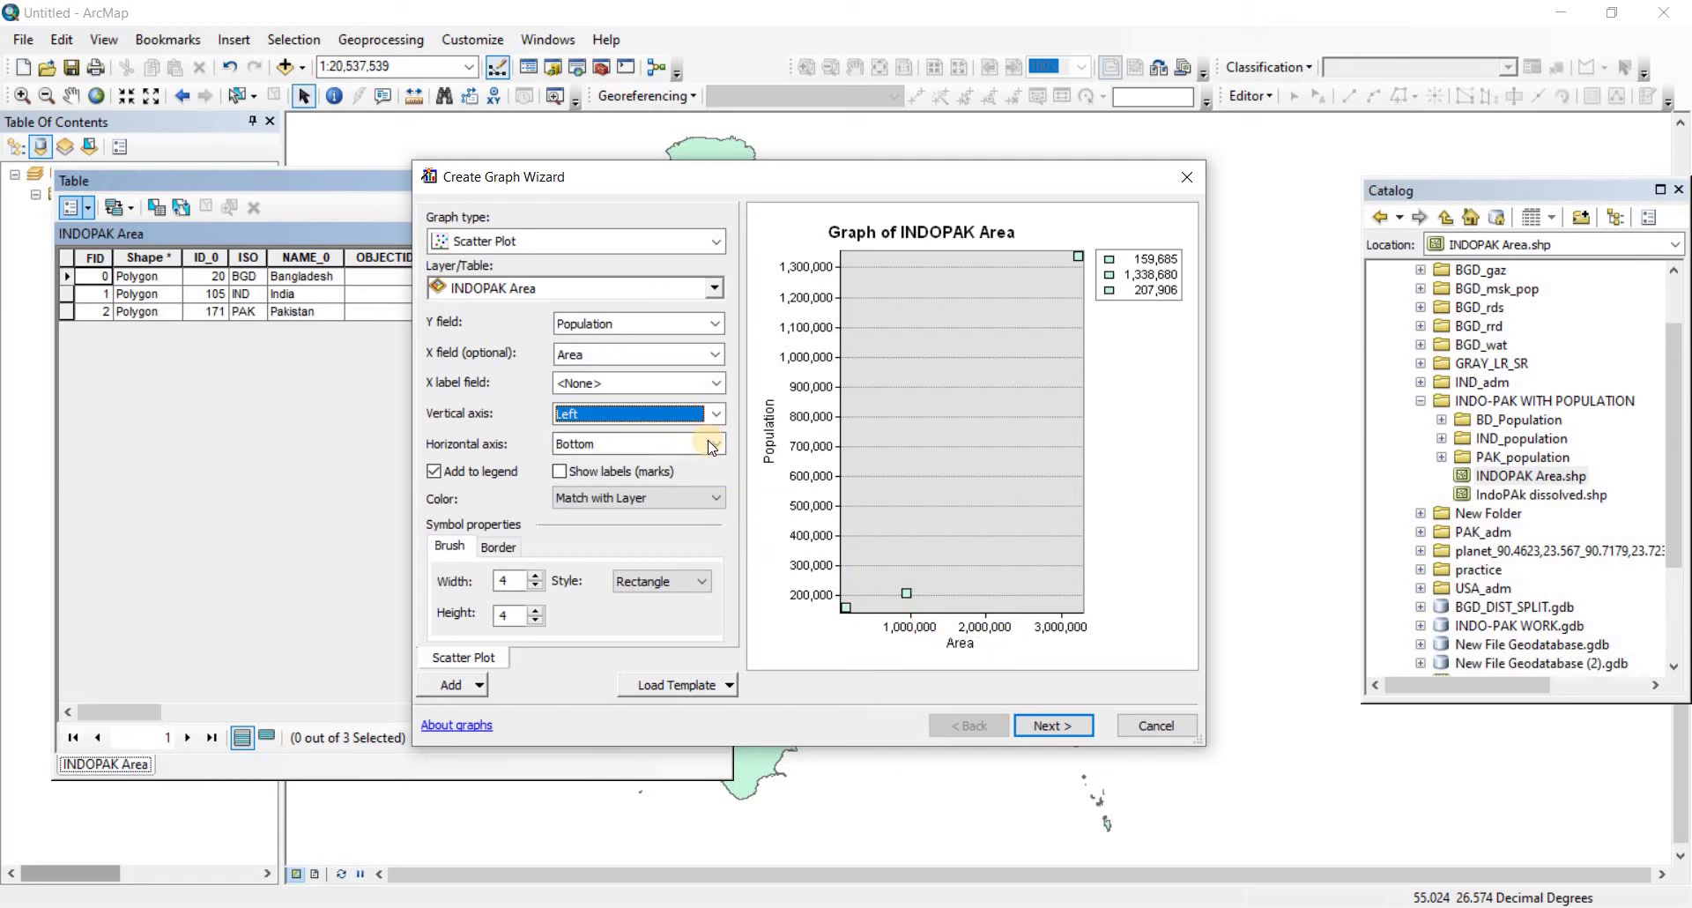
{"action": "left_click", "coordinate": [648, 446]}
{"action": "left_click", "coordinate": [697, 472]}
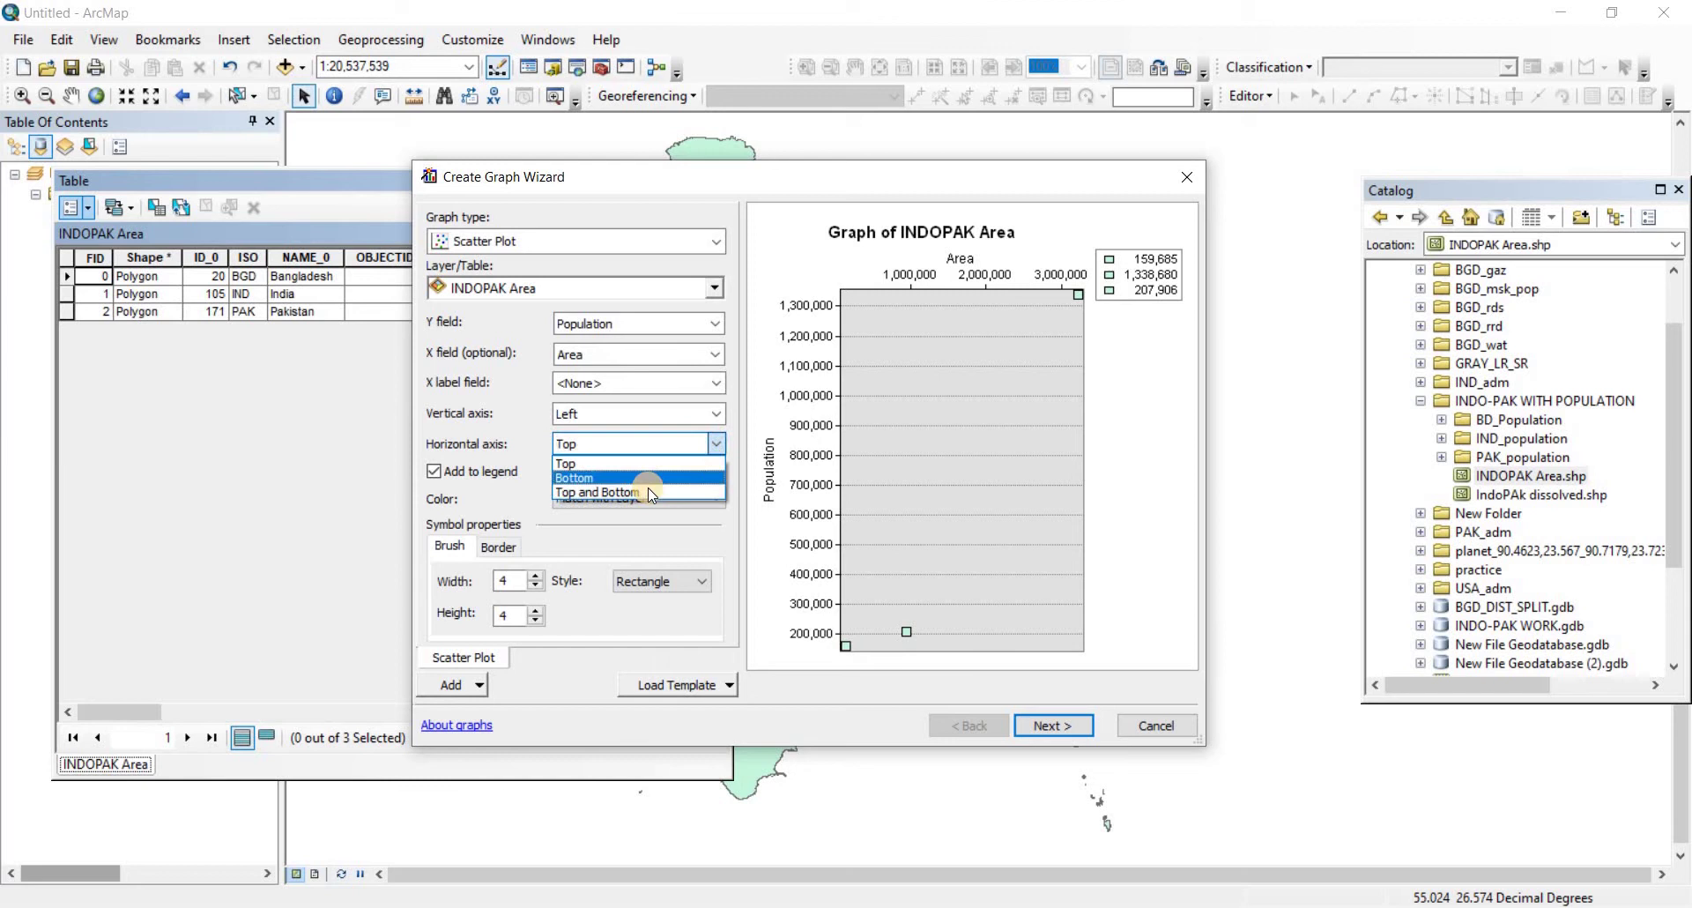
{"action": "left_click", "coordinate": [881, 381]}
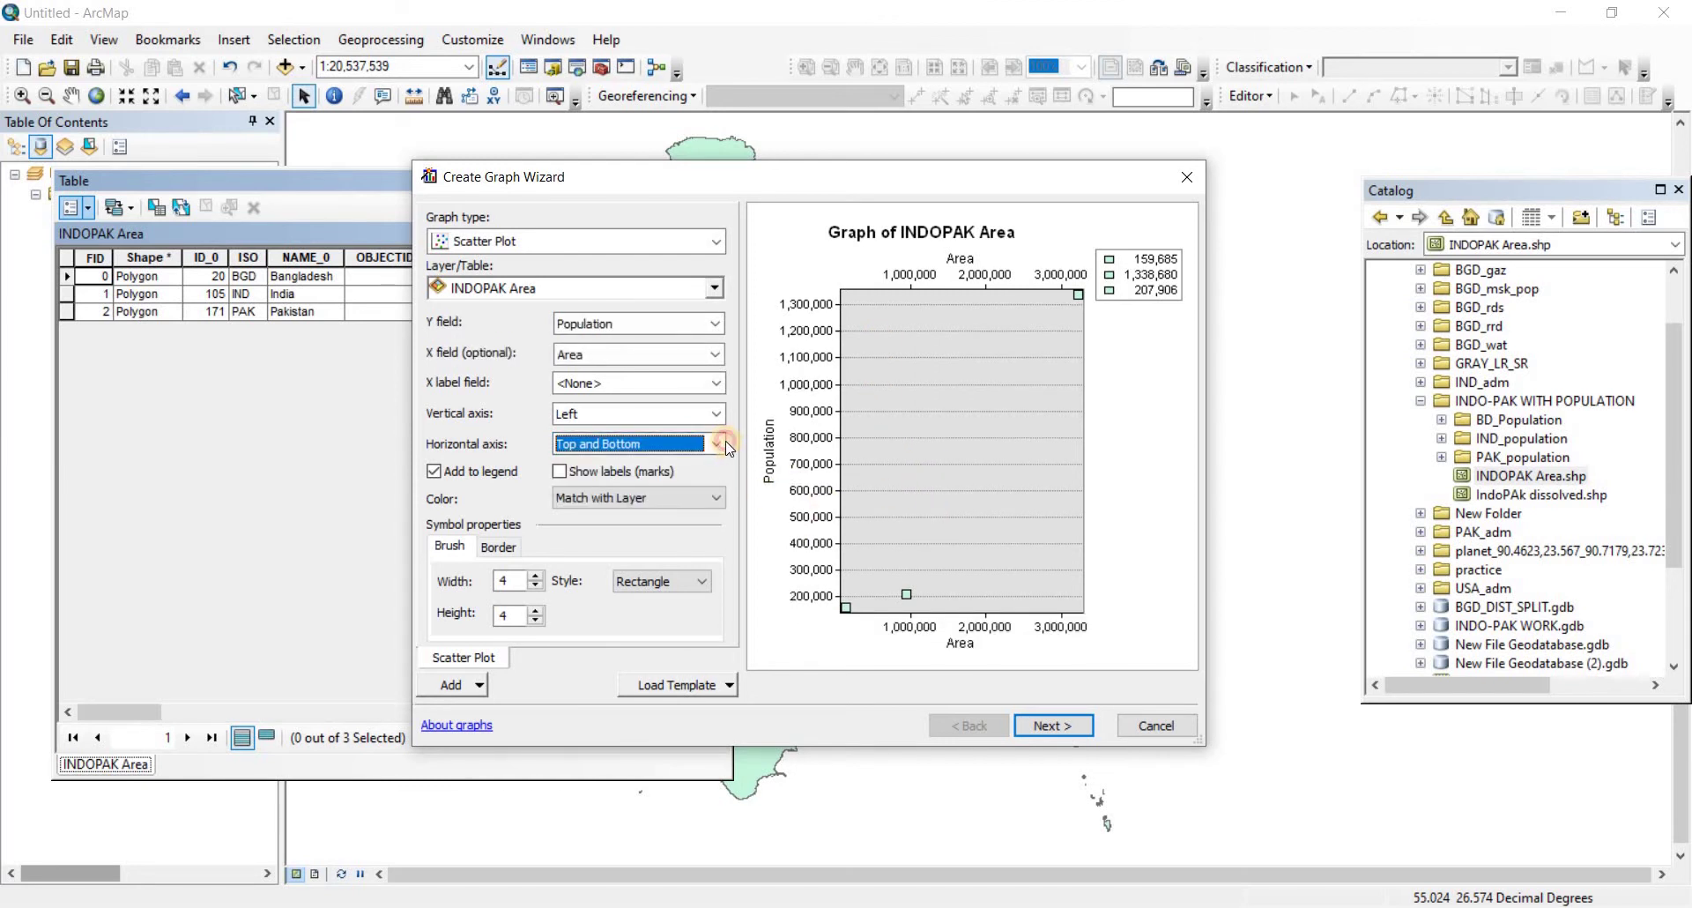
{"action": "left_click", "coordinate": [719, 443]}
{"action": "left_click", "coordinate": [599, 477]}
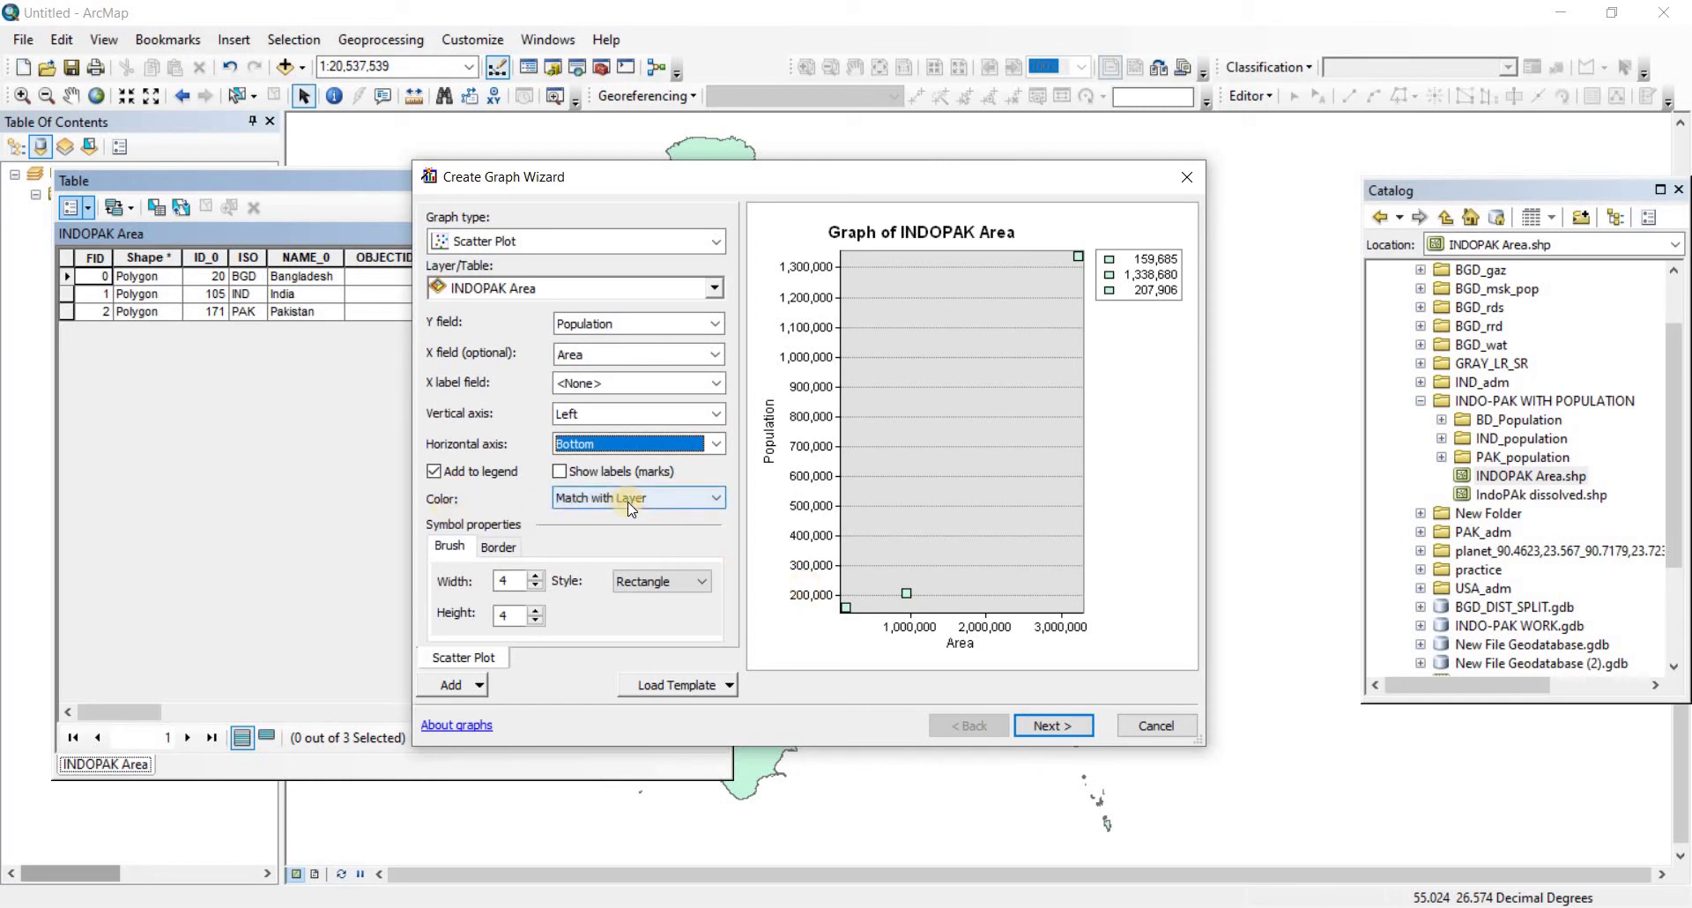
- Preview the scatter points coloured with the Rainbow palette
{"action": "left_click_drag", "start_coordinate": [1047, 176], "coordinate": [1264, 128]}
{"action": "left_click", "coordinate": [515, 181]}
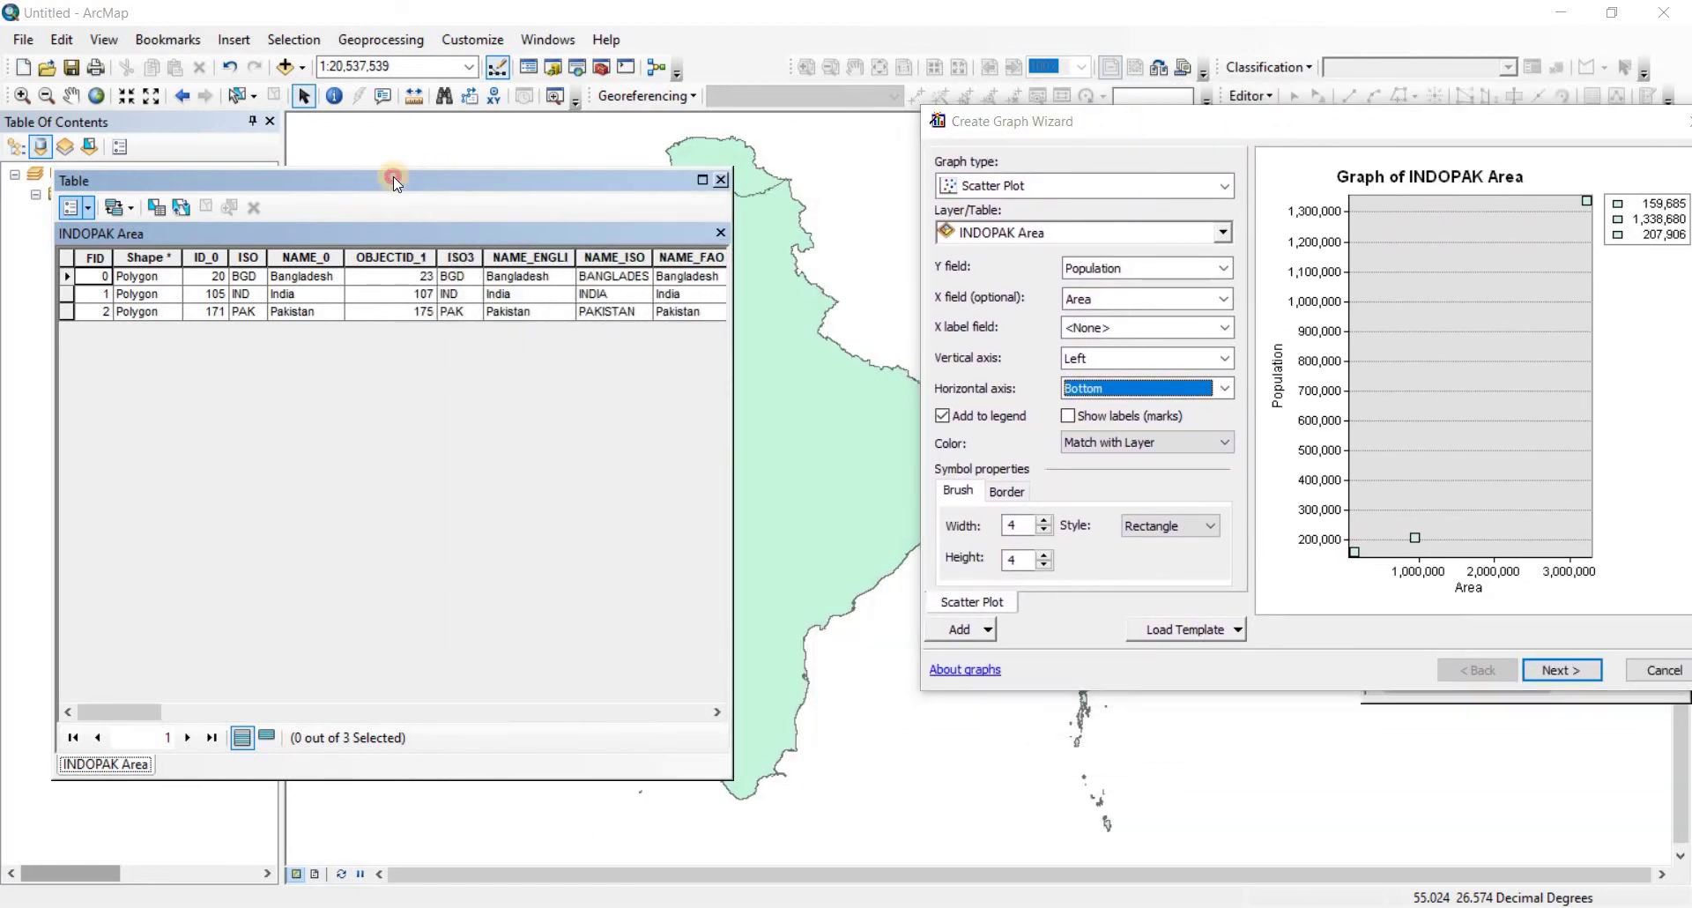
{"action": "left_click_drag", "start_coordinate": [1321, 149], "coordinate": [862, 173]}
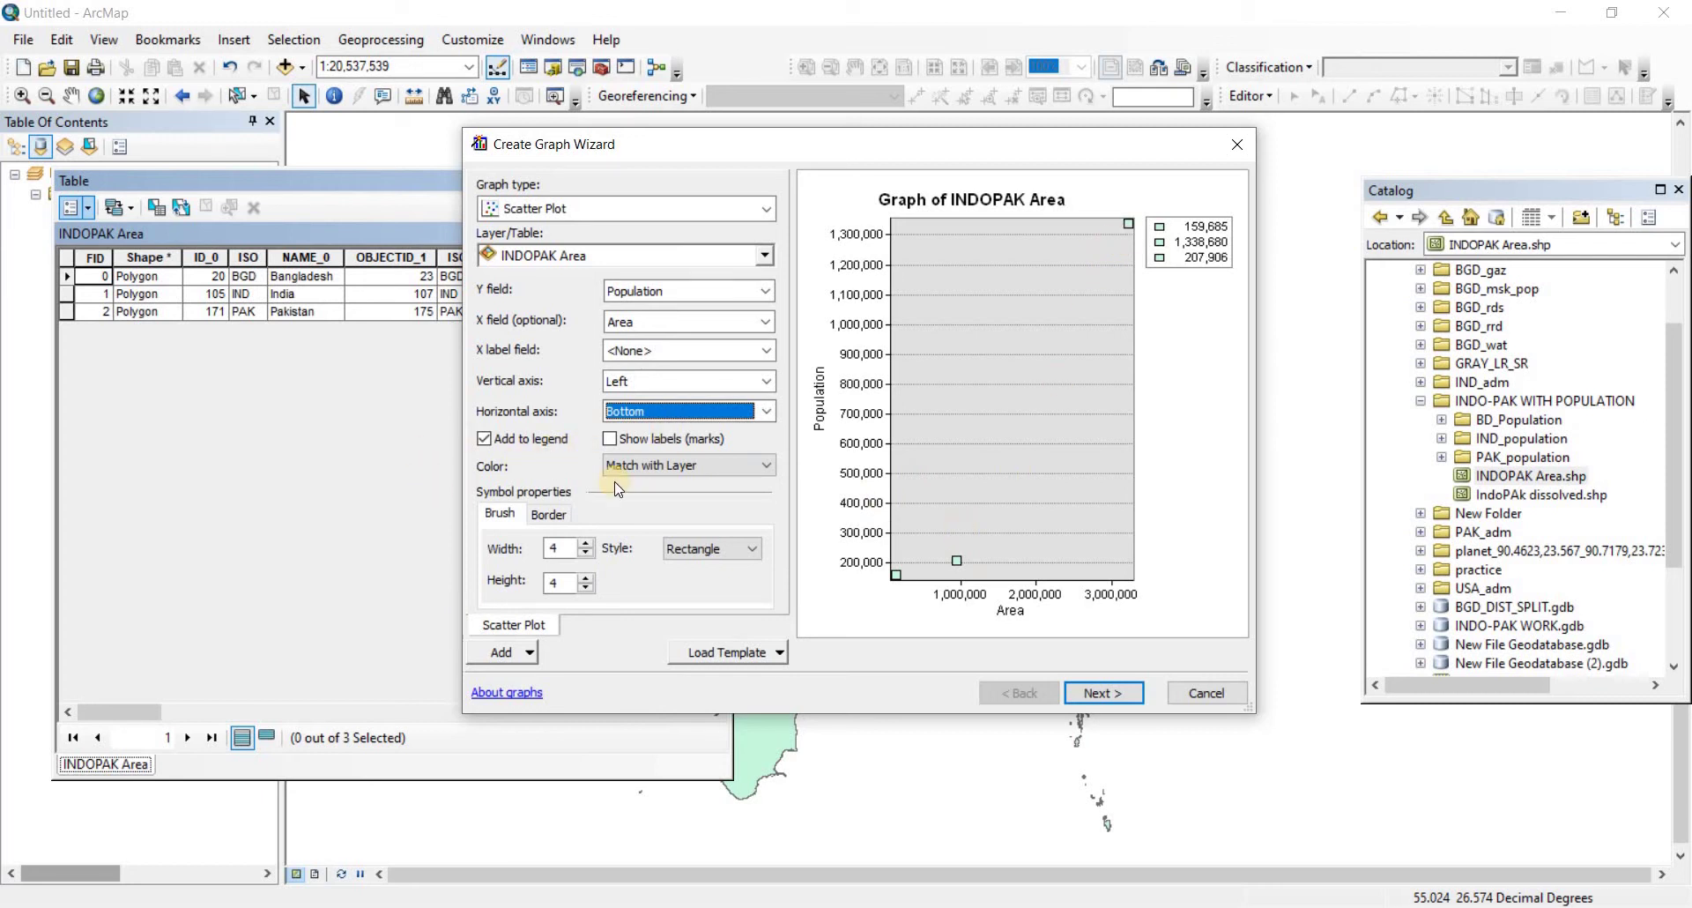
{"action": "left_click", "coordinate": [760, 466]}
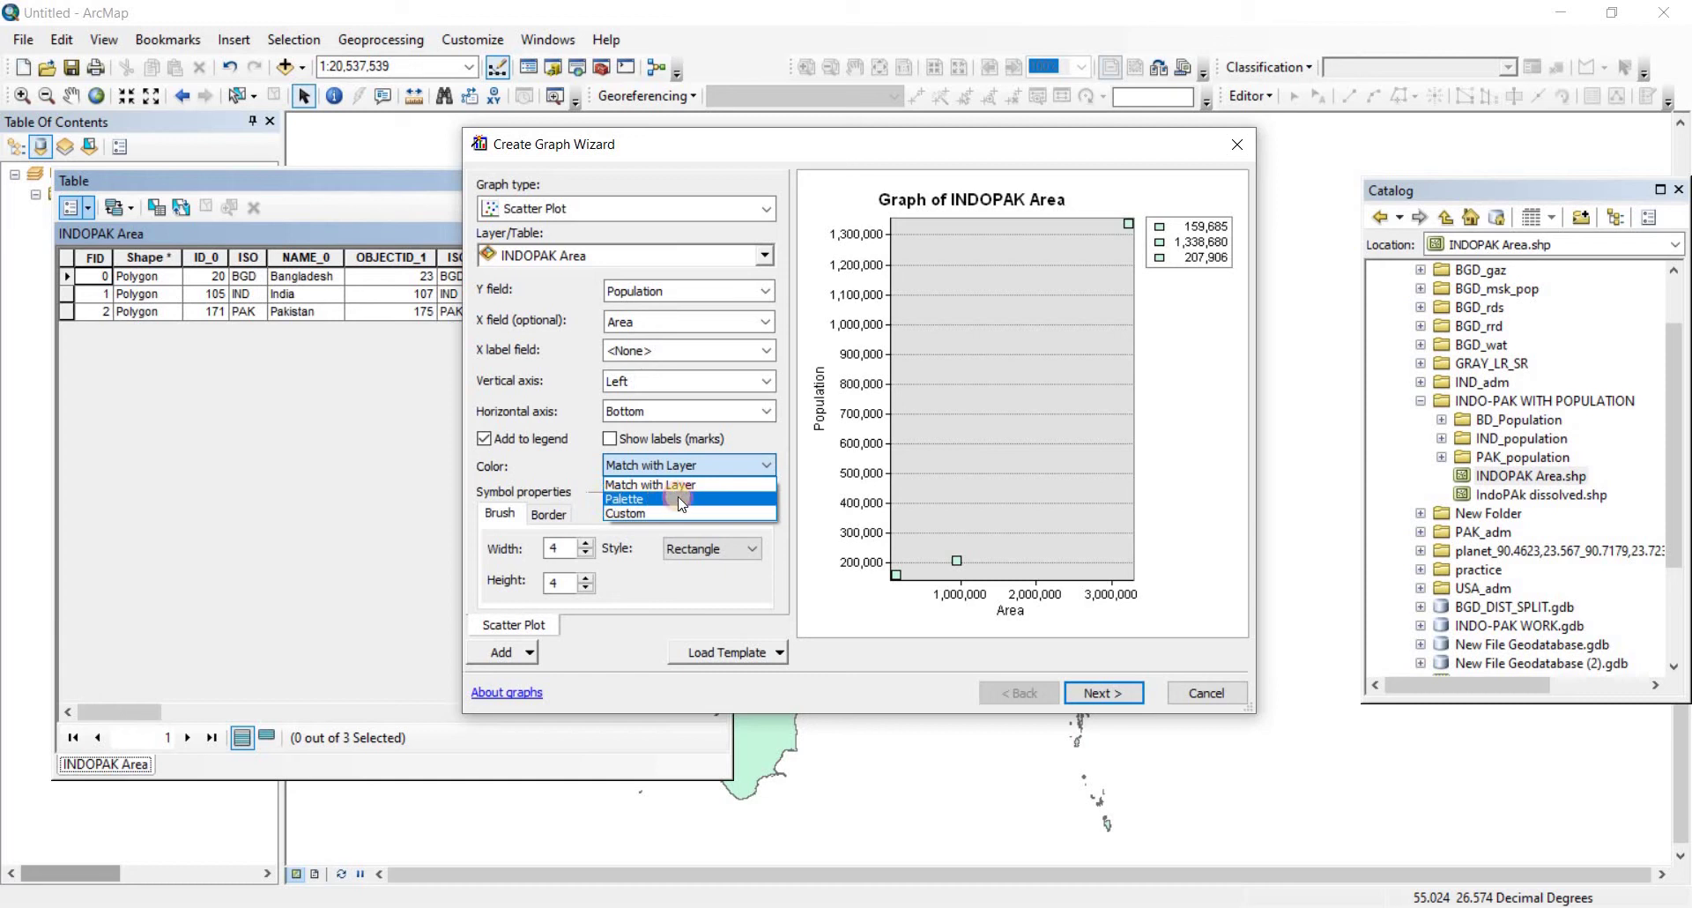
{"action": "left_click", "coordinate": [650, 500]}
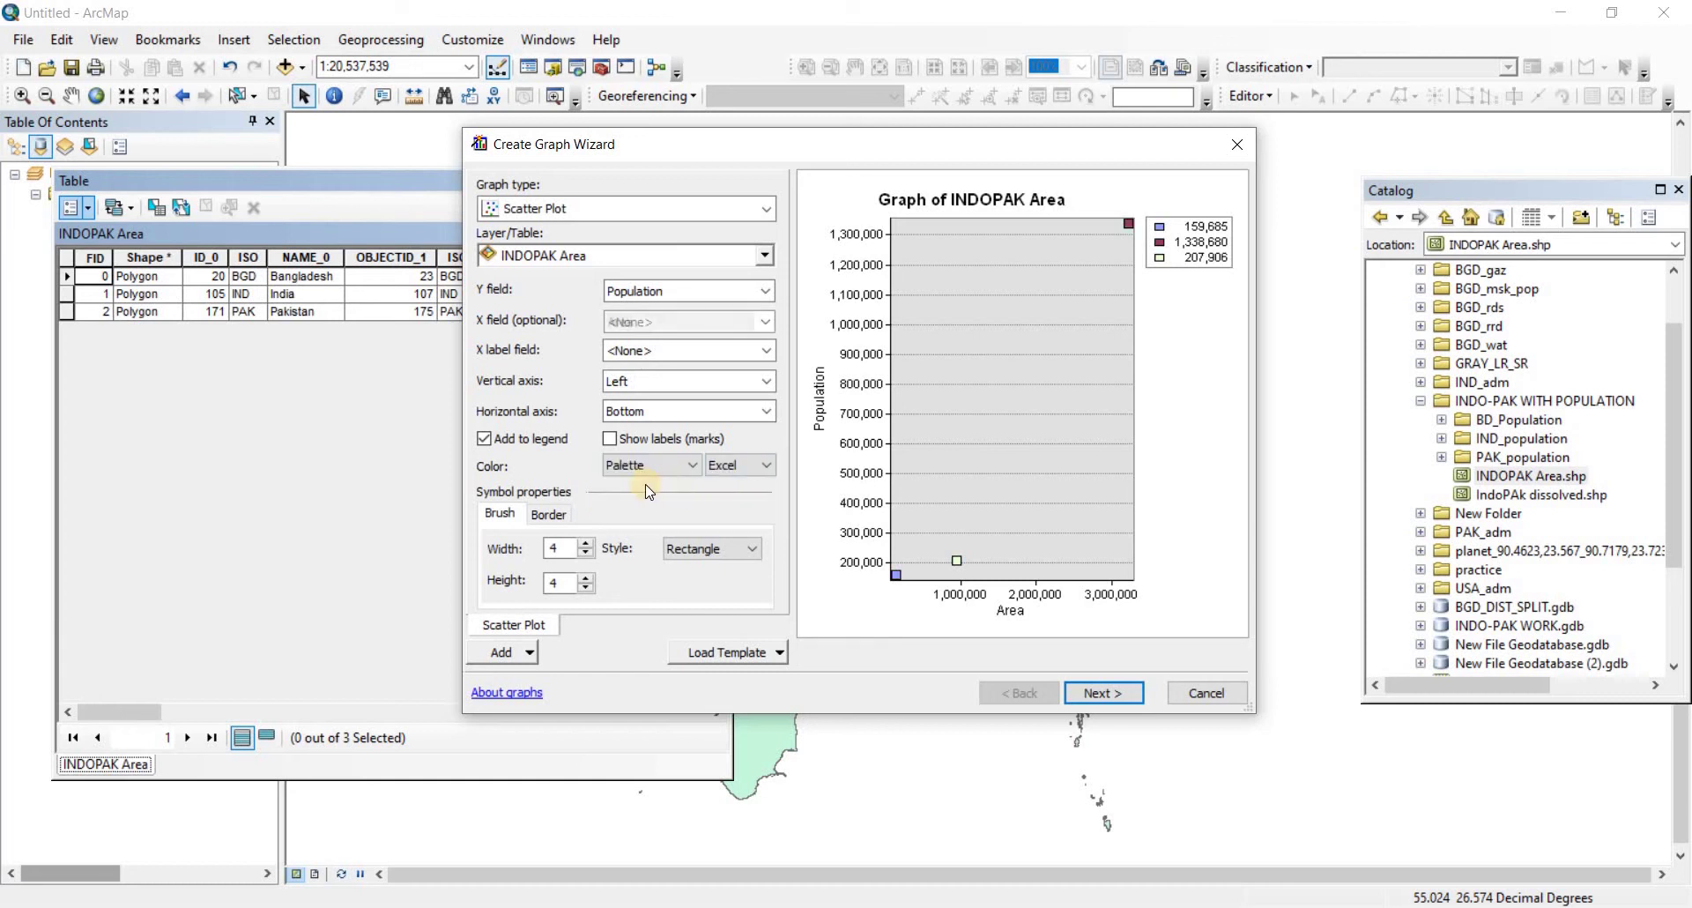
{"action": "left_click", "coordinate": [769, 467]}
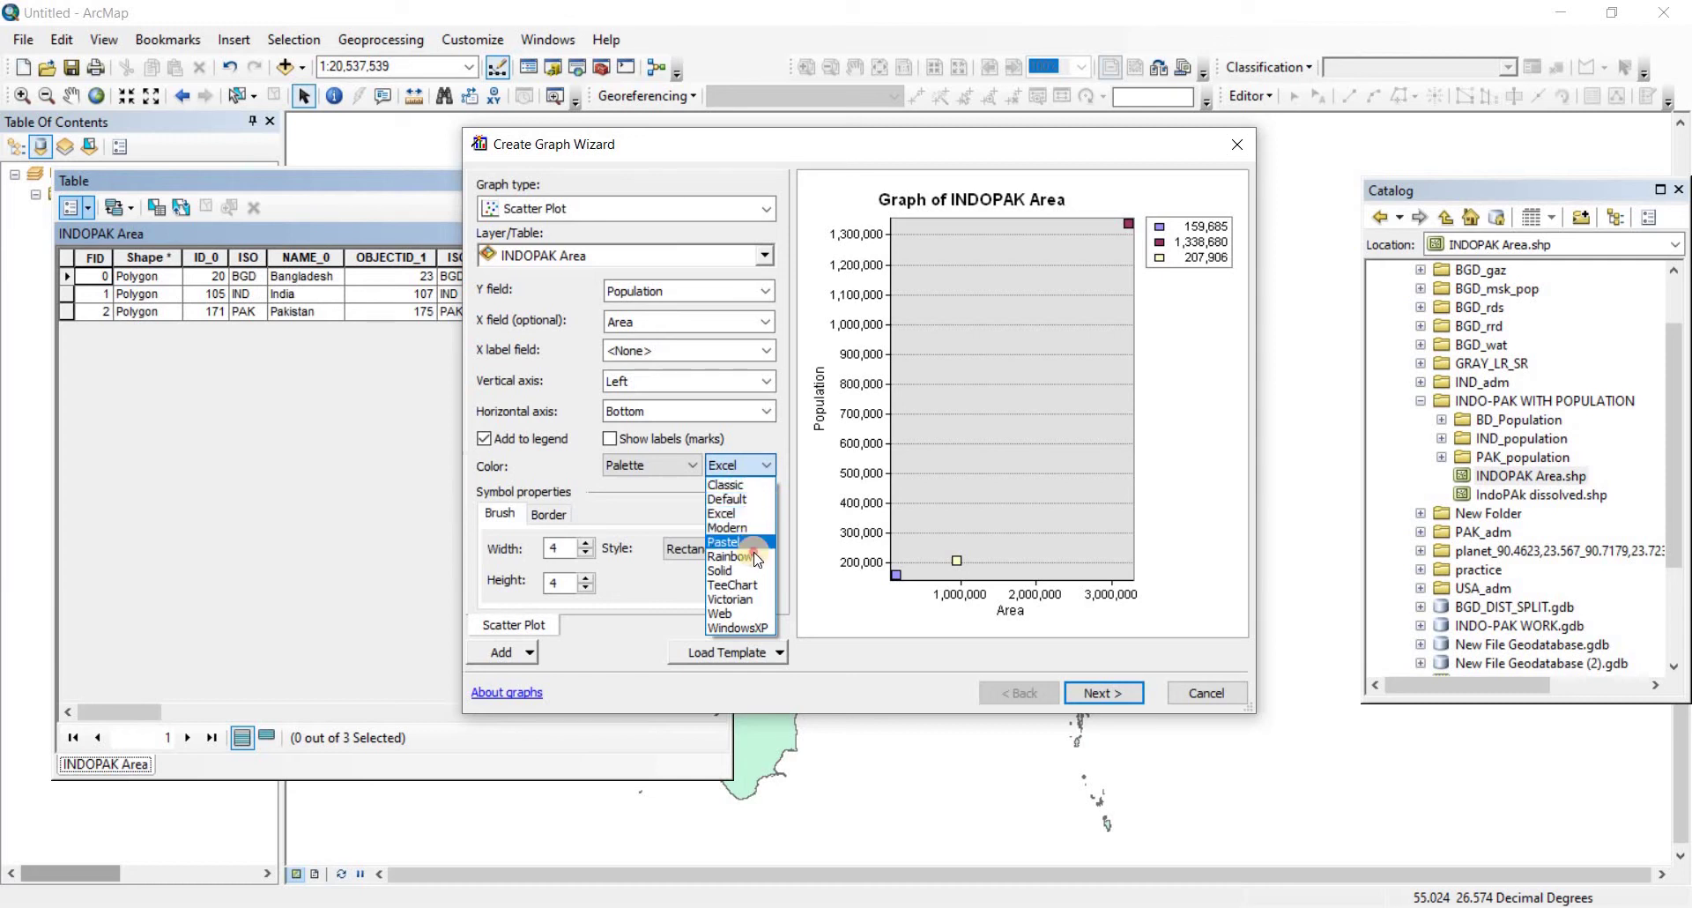
{"action": "left_click", "coordinate": [745, 556]}
- Try a Custom colour, then set the point colour back to Match with Layer
{"action": "left_click", "coordinate": [767, 465]}
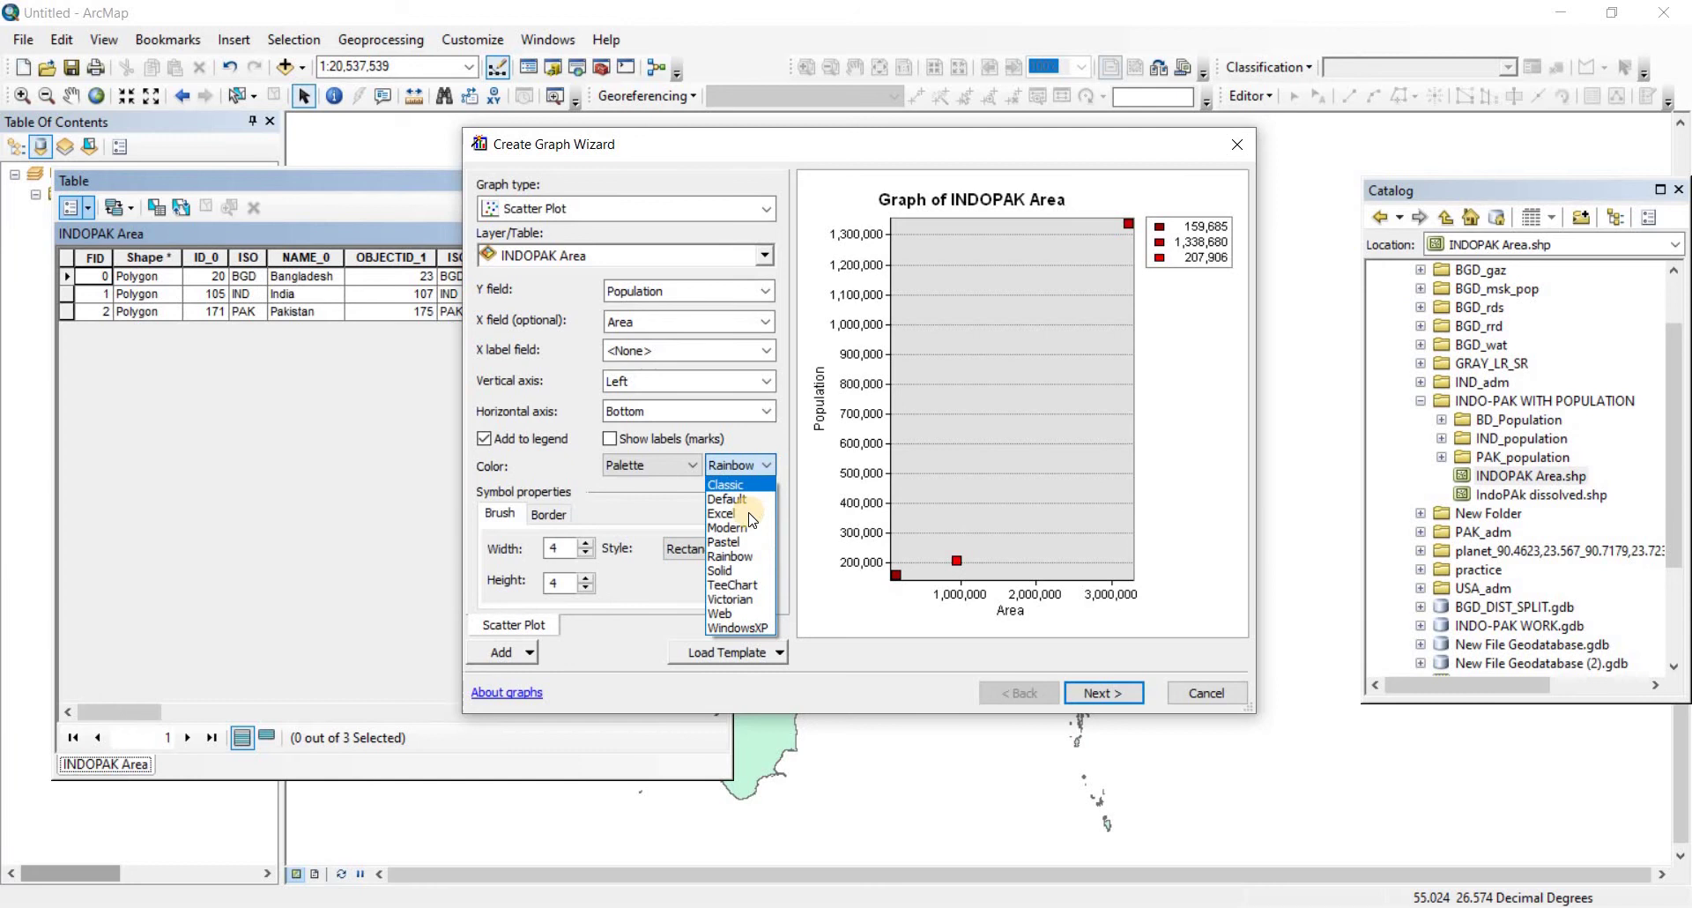
{"action": "left_click", "coordinate": [686, 460]}
{"action": "left_click", "coordinate": [686, 460]}
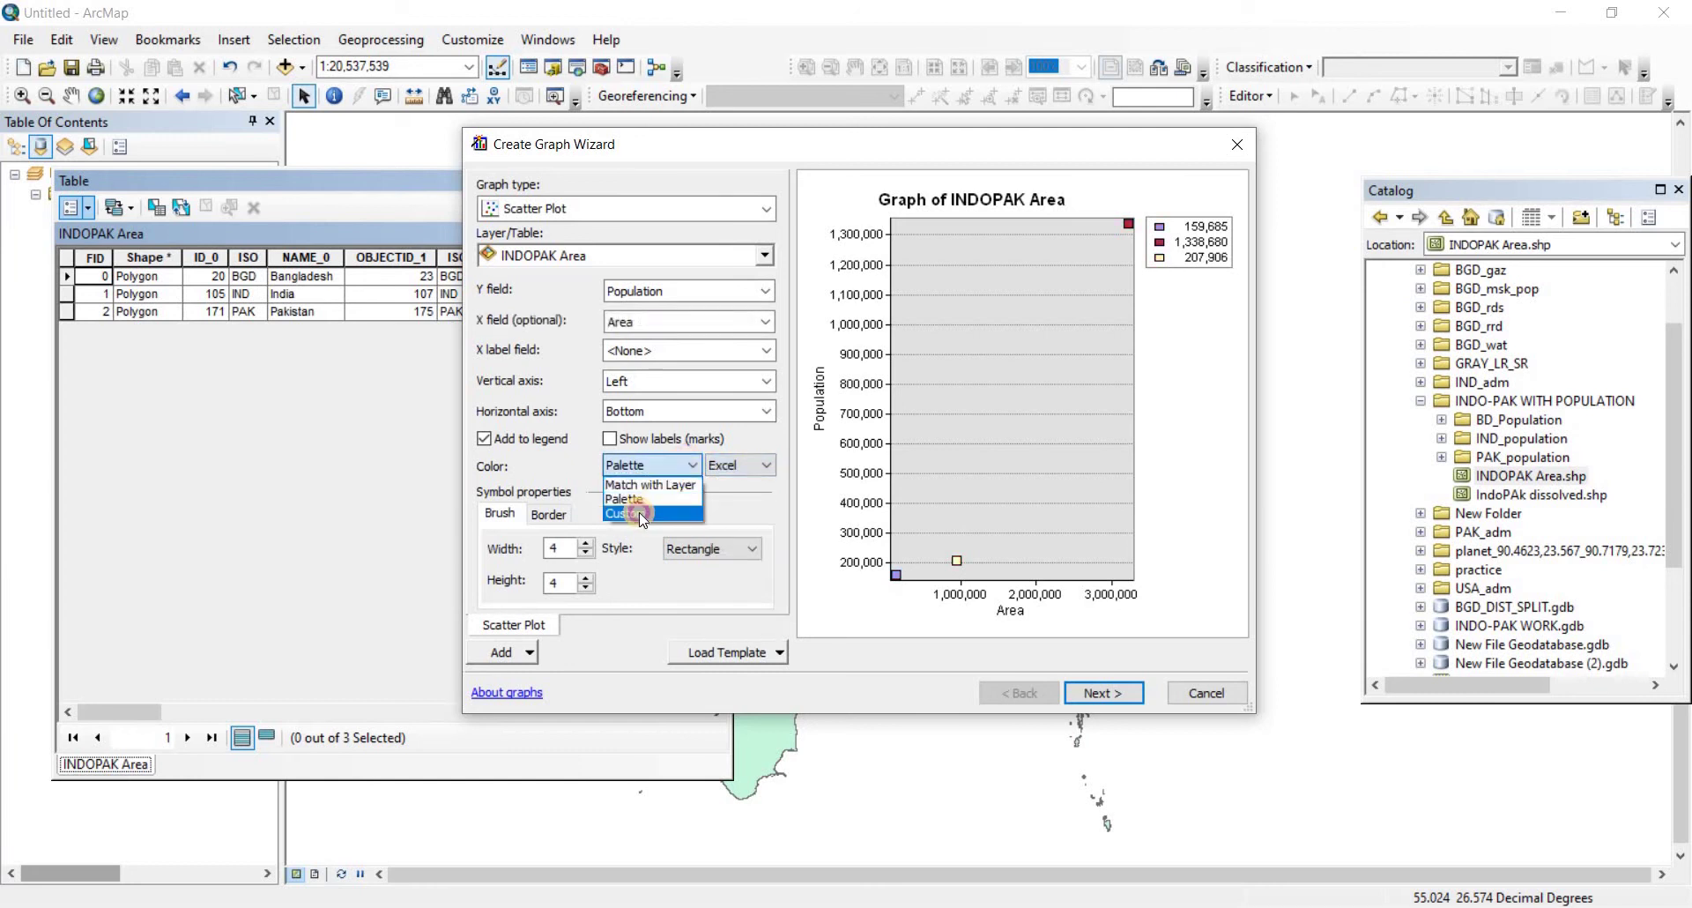
{"action": "left_click", "coordinate": [638, 511]}
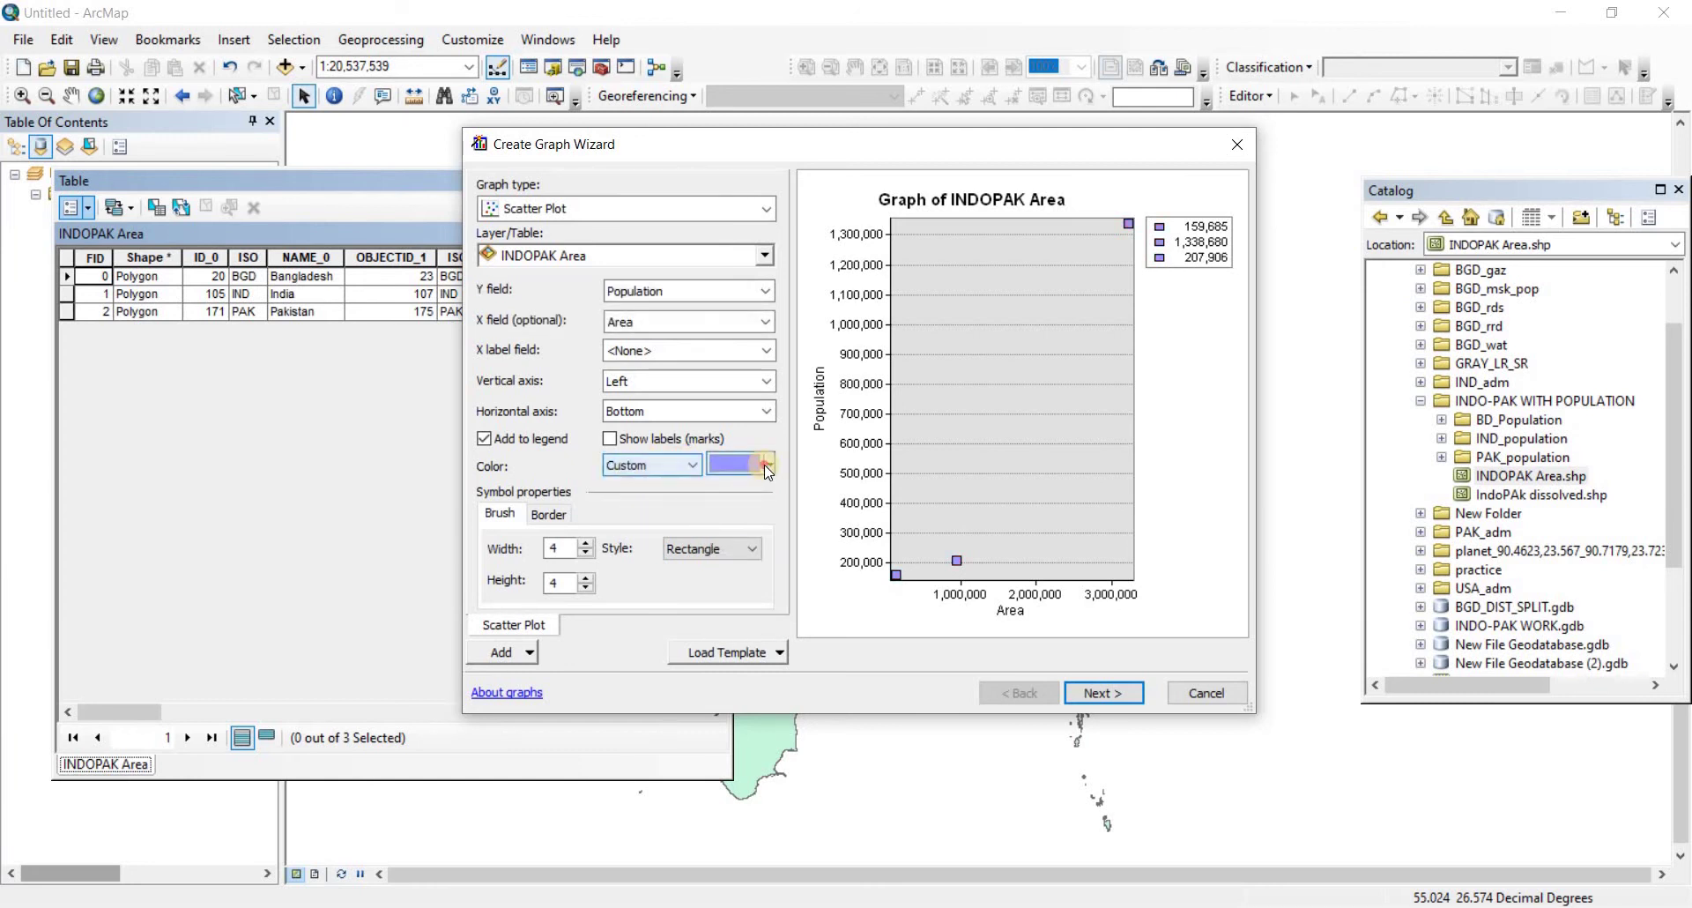
{"action": "left_click", "coordinate": [751, 465]}
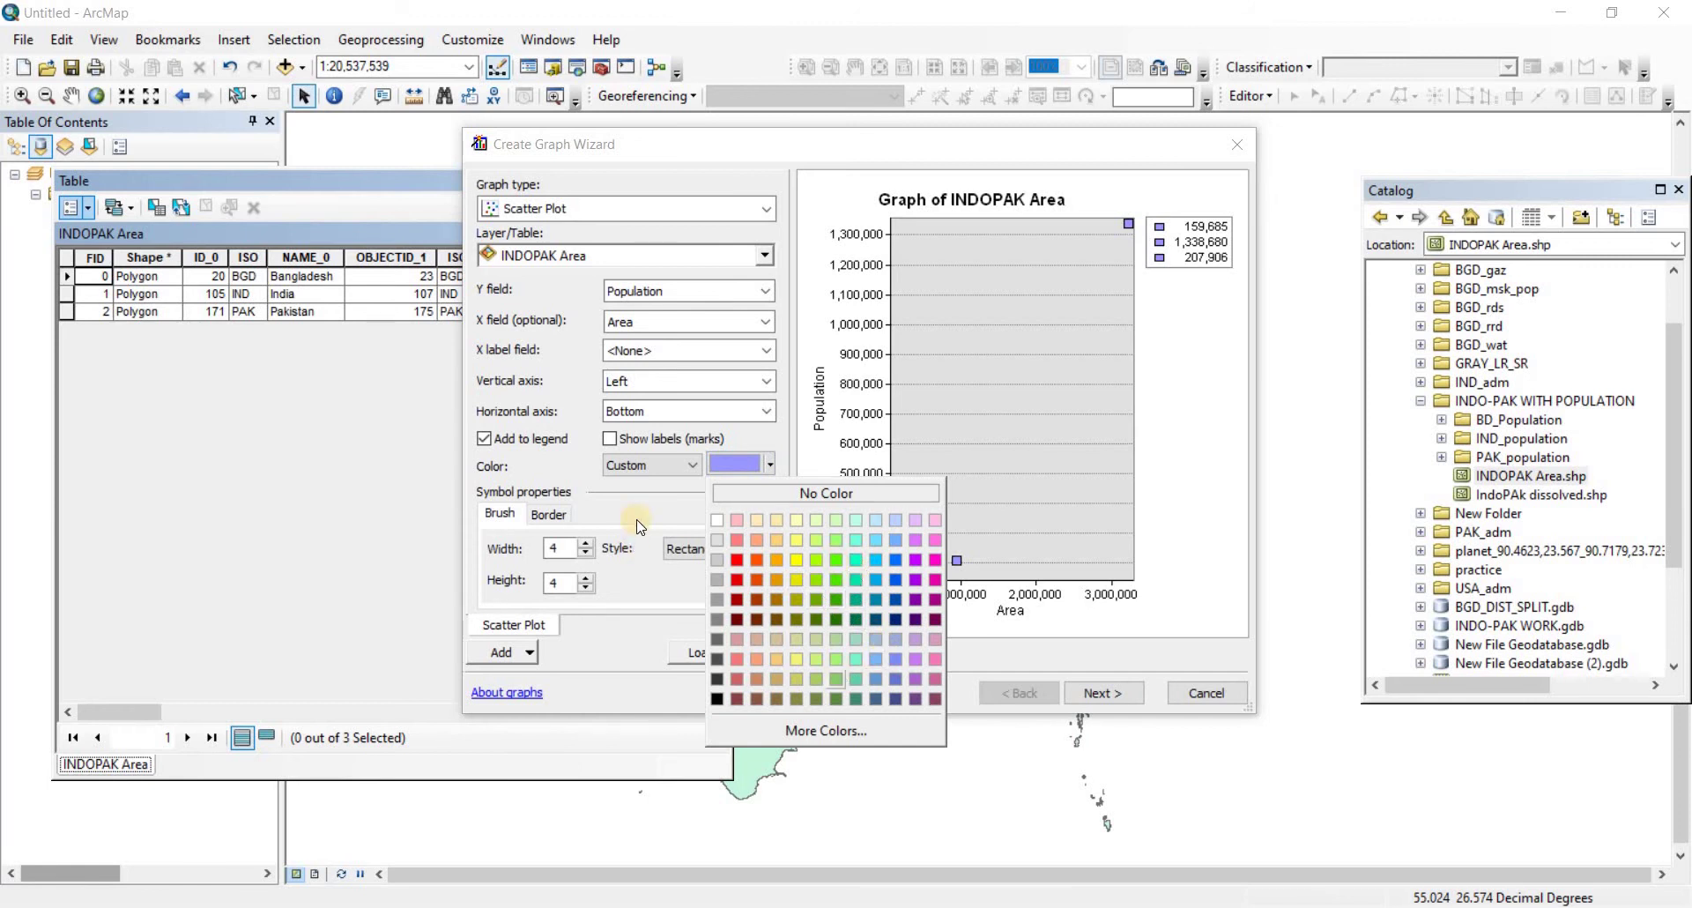
{"action": "left_click", "coordinate": [681, 480]}
{"action": "left_click", "coordinate": [666, 465]}
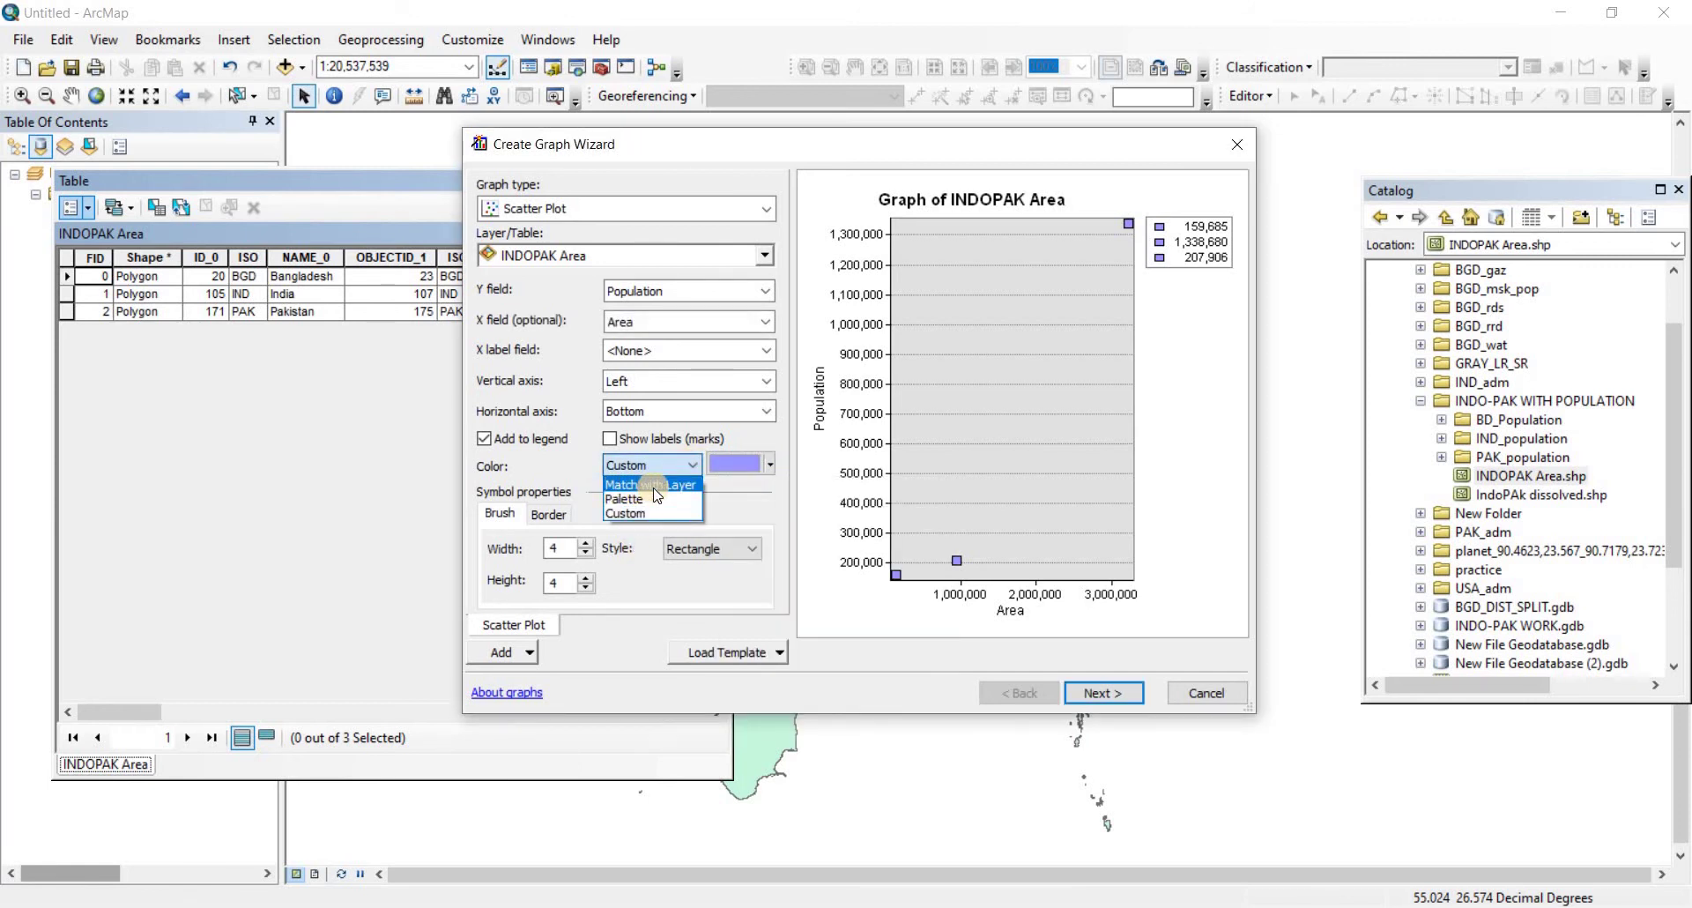
{"action": "left_click", "coordinate": [654, 485]}
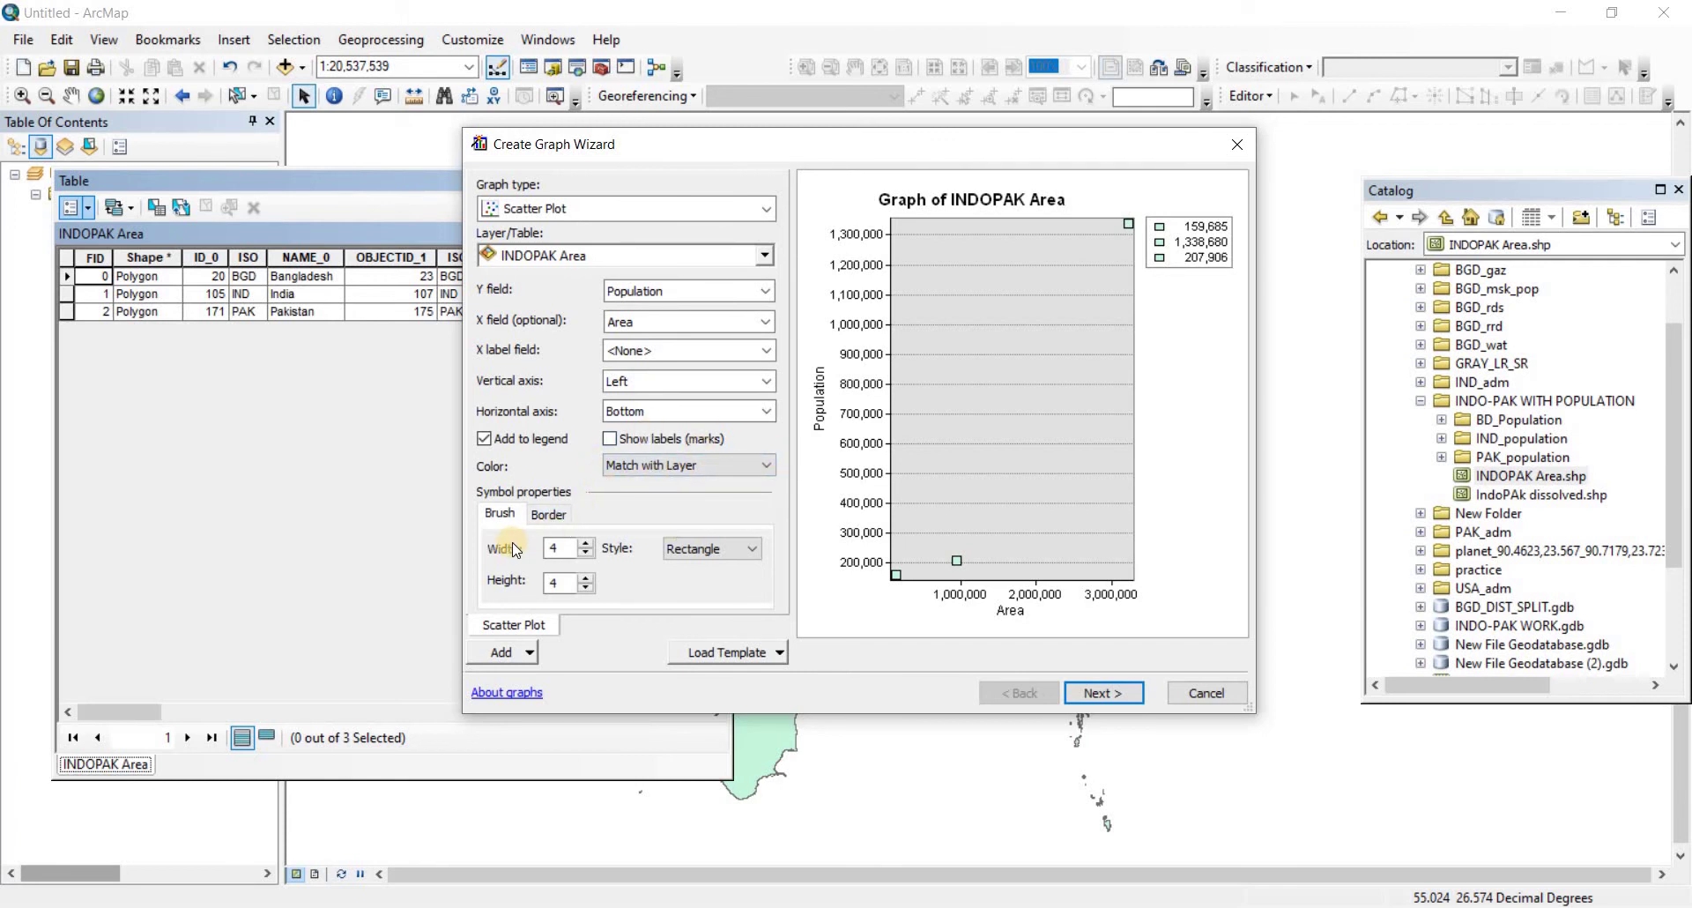
{"action": "left_click", "coordinate": [586, 543]}
{"action": "left_click", "coordinate": [586, 543]}
{"action": "left_click", "coordinate": [585, 543]}
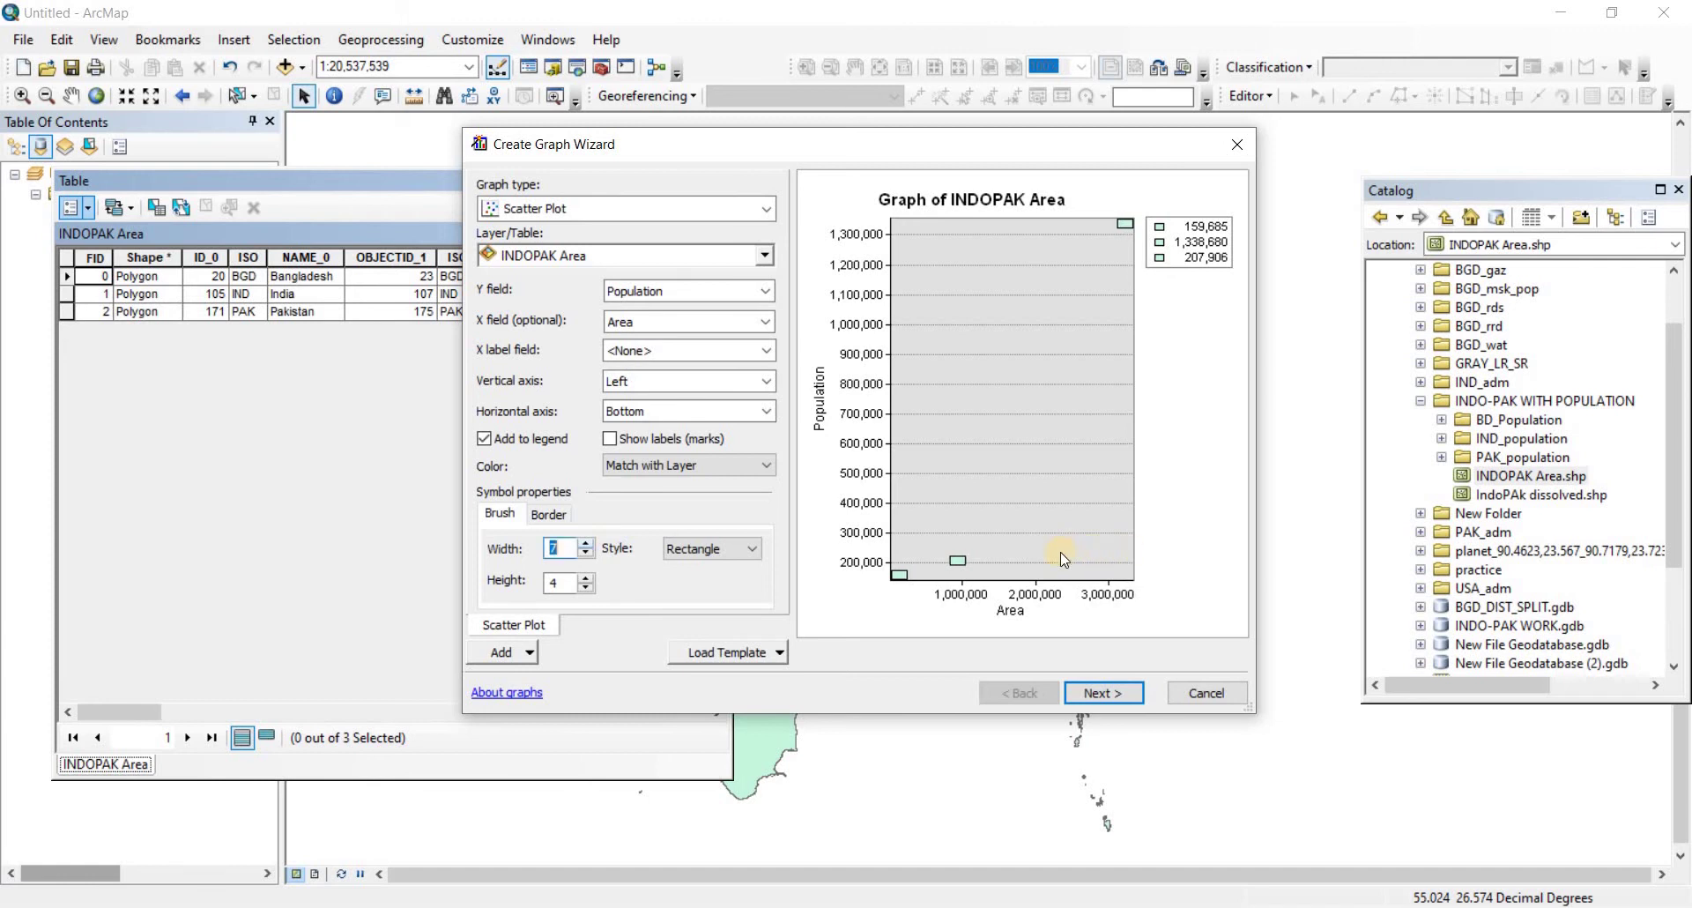
{"action": "left_click", "coordinate": [585, 552]}
{"action": "left_click", "coordinate": [585, 552]}
{"action": "left_click", "coordinate": [585, 577]}
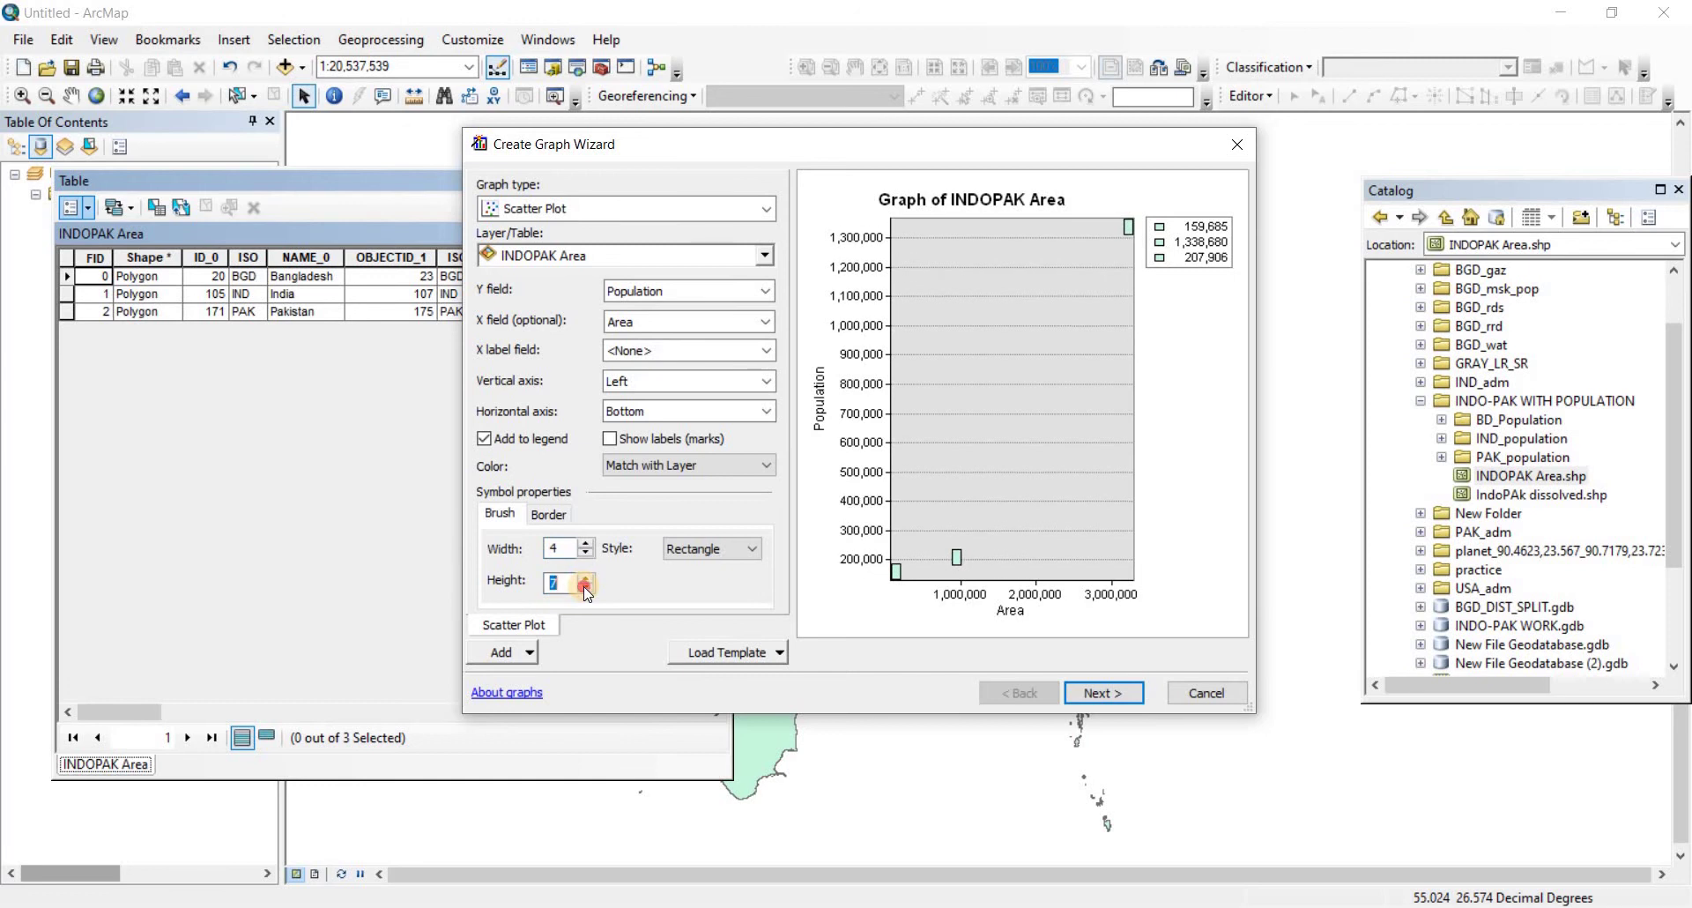
{"action": "key", "text": "Down"}
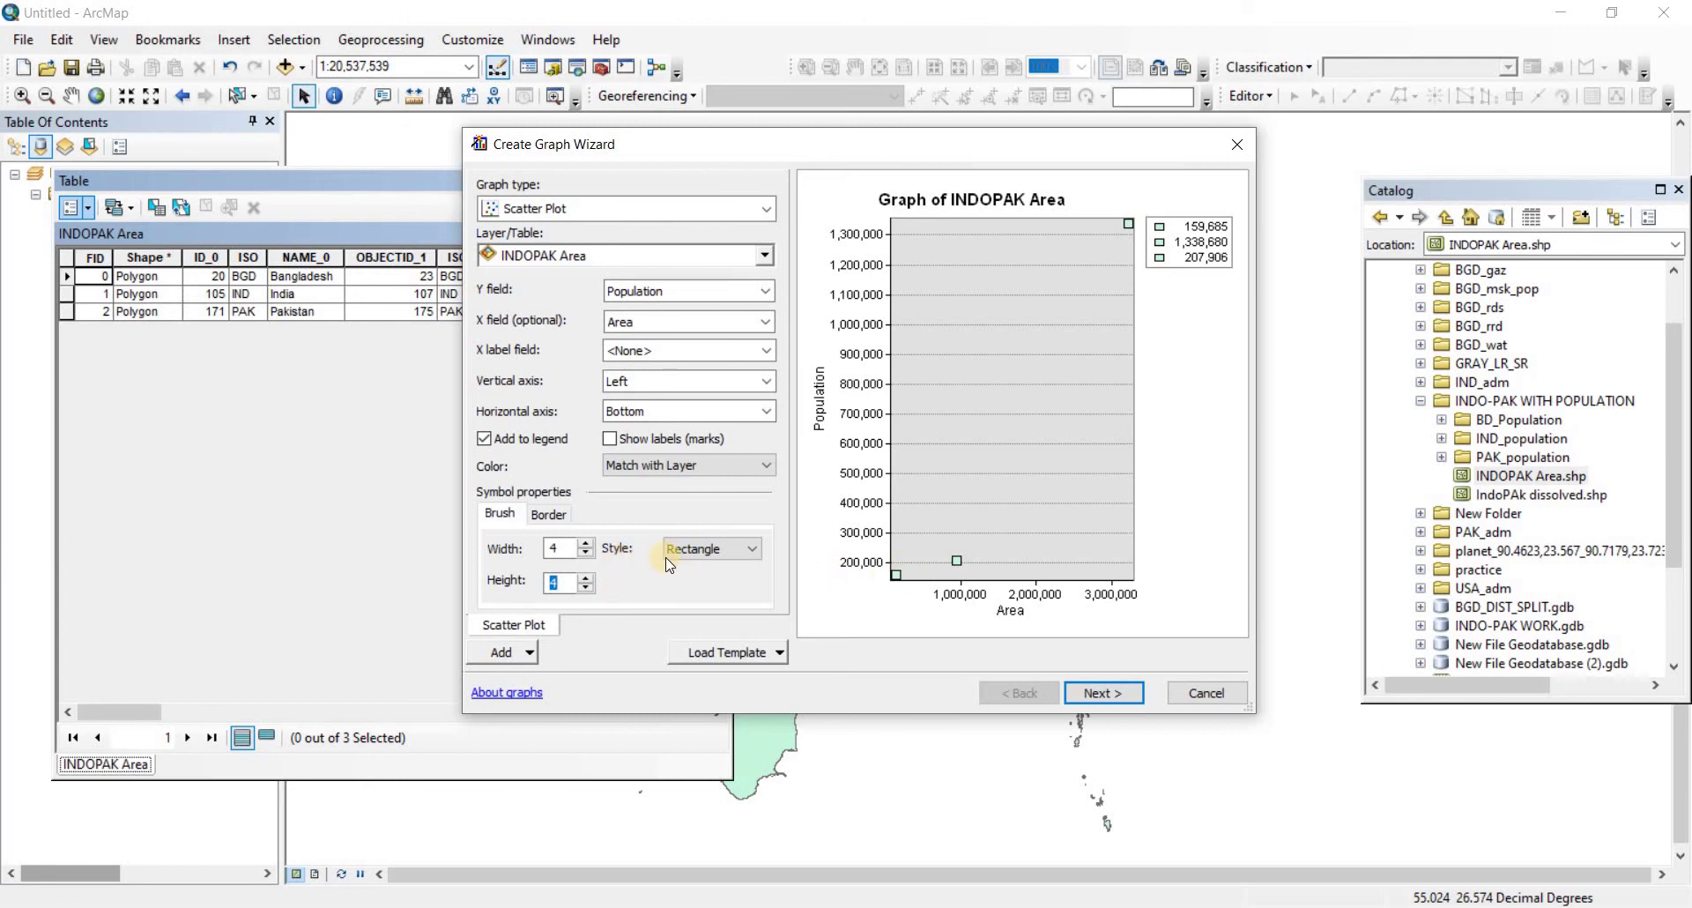
{"action": "left_click", "coordinate": [750, 549]}
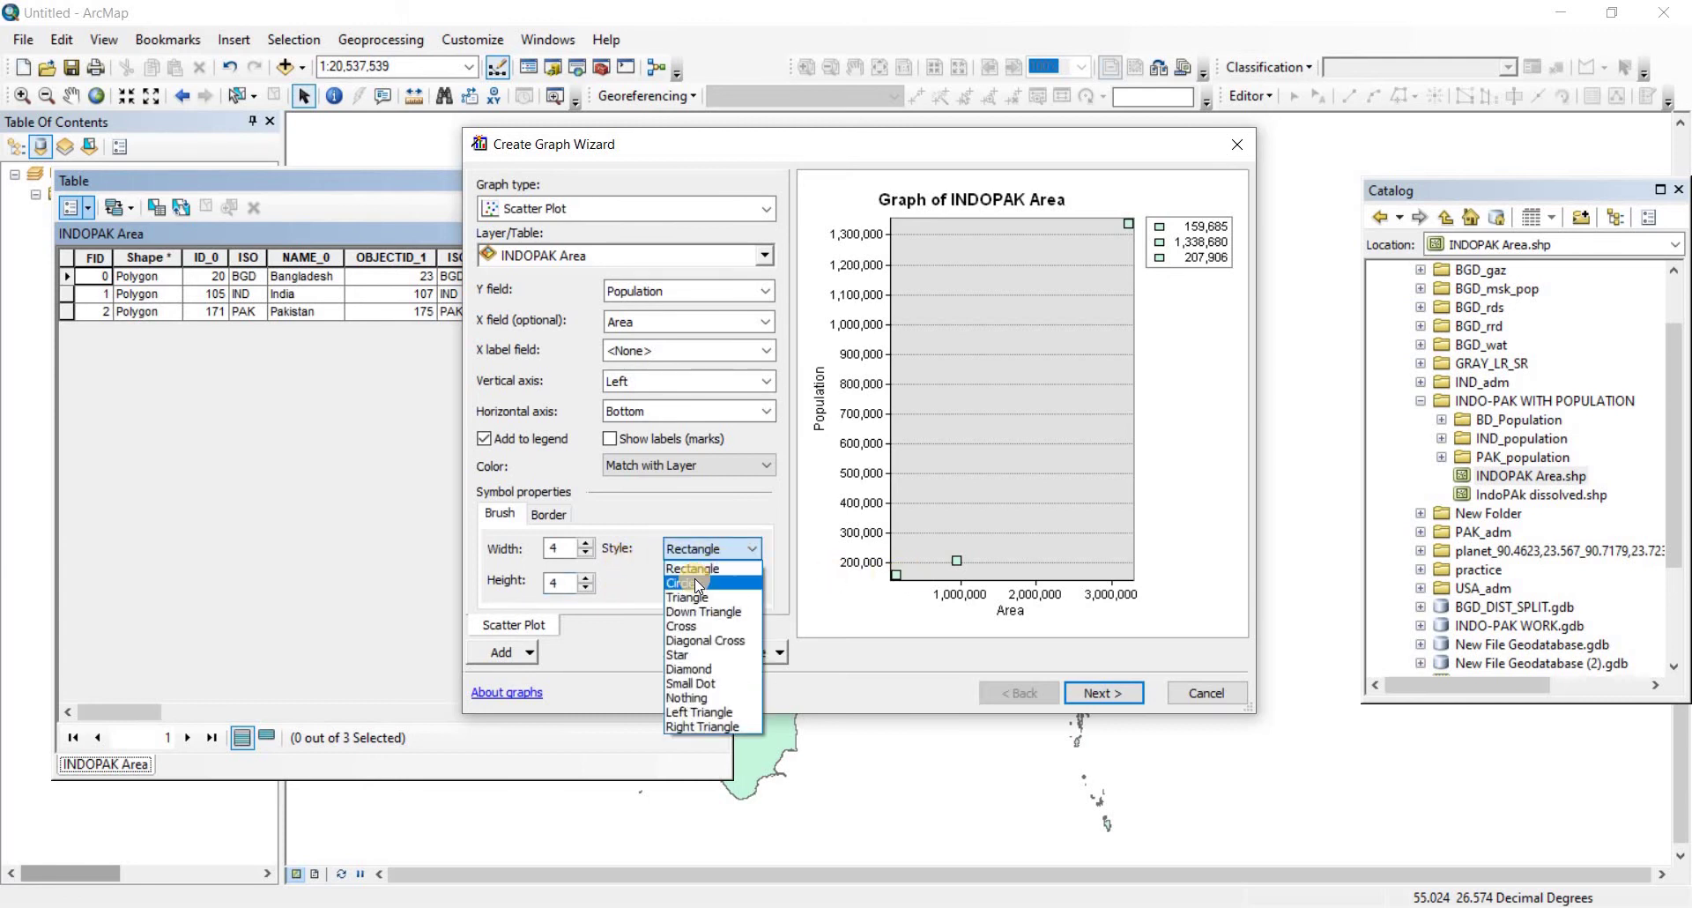
{"action": "left_click", "coordinate": [695, 582]}
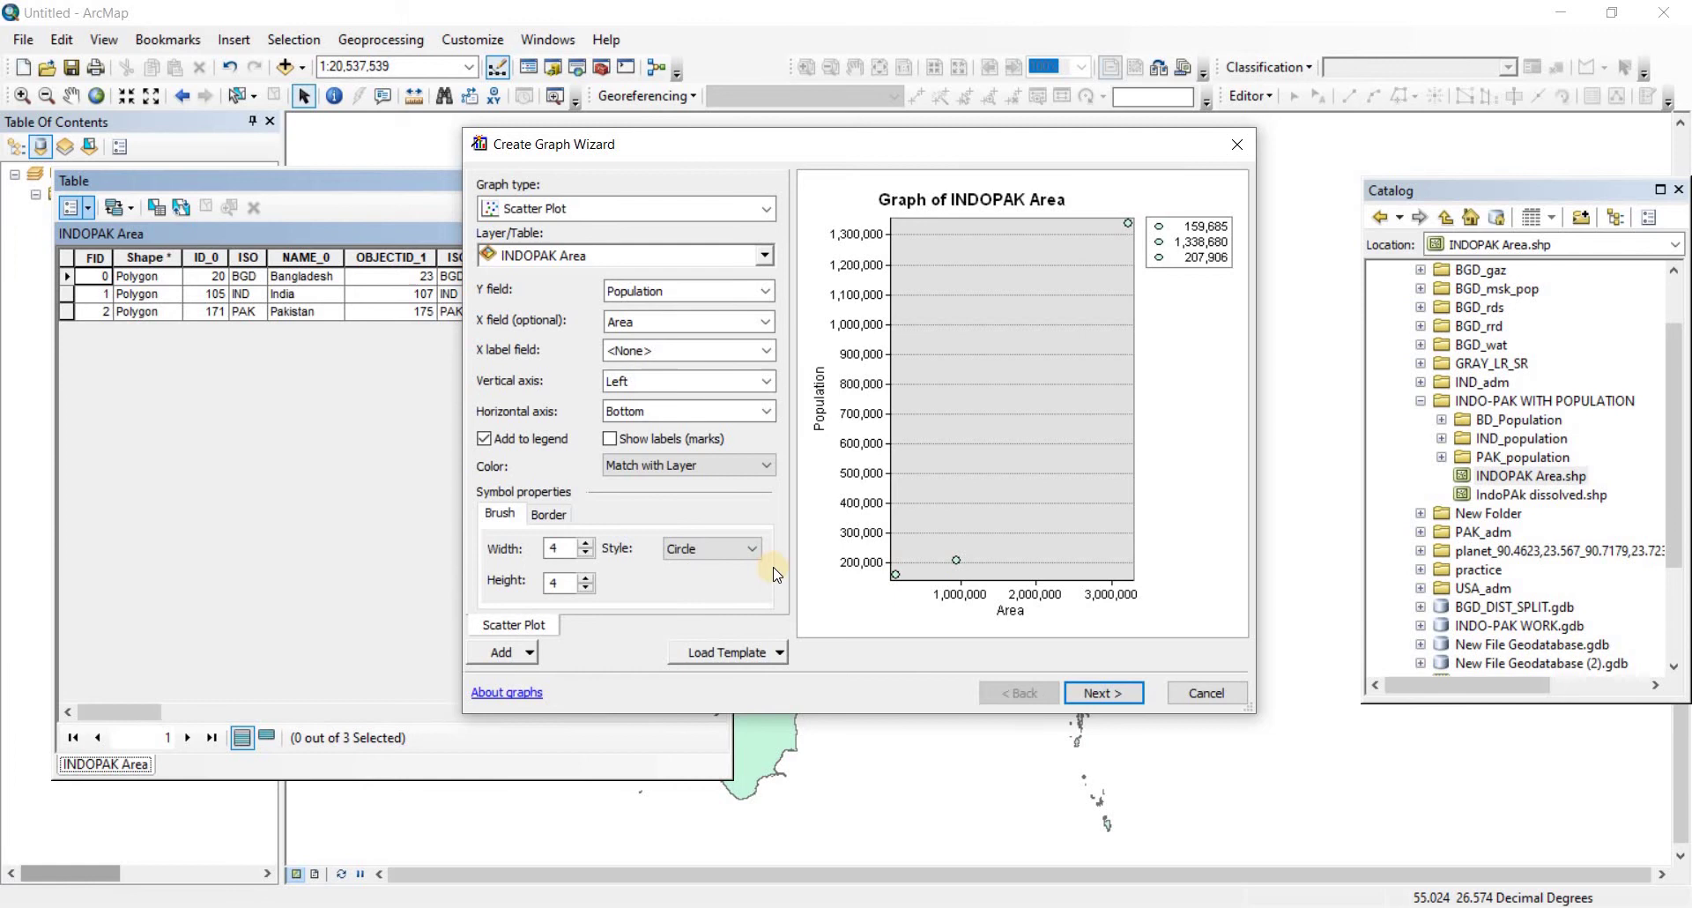
{"action": "left_click", "coordinate": [751, 548]}
{"action": "left_click", "coordinate": [719, 608]}
{"action": "left_click", "coordinate": [751, 549]}
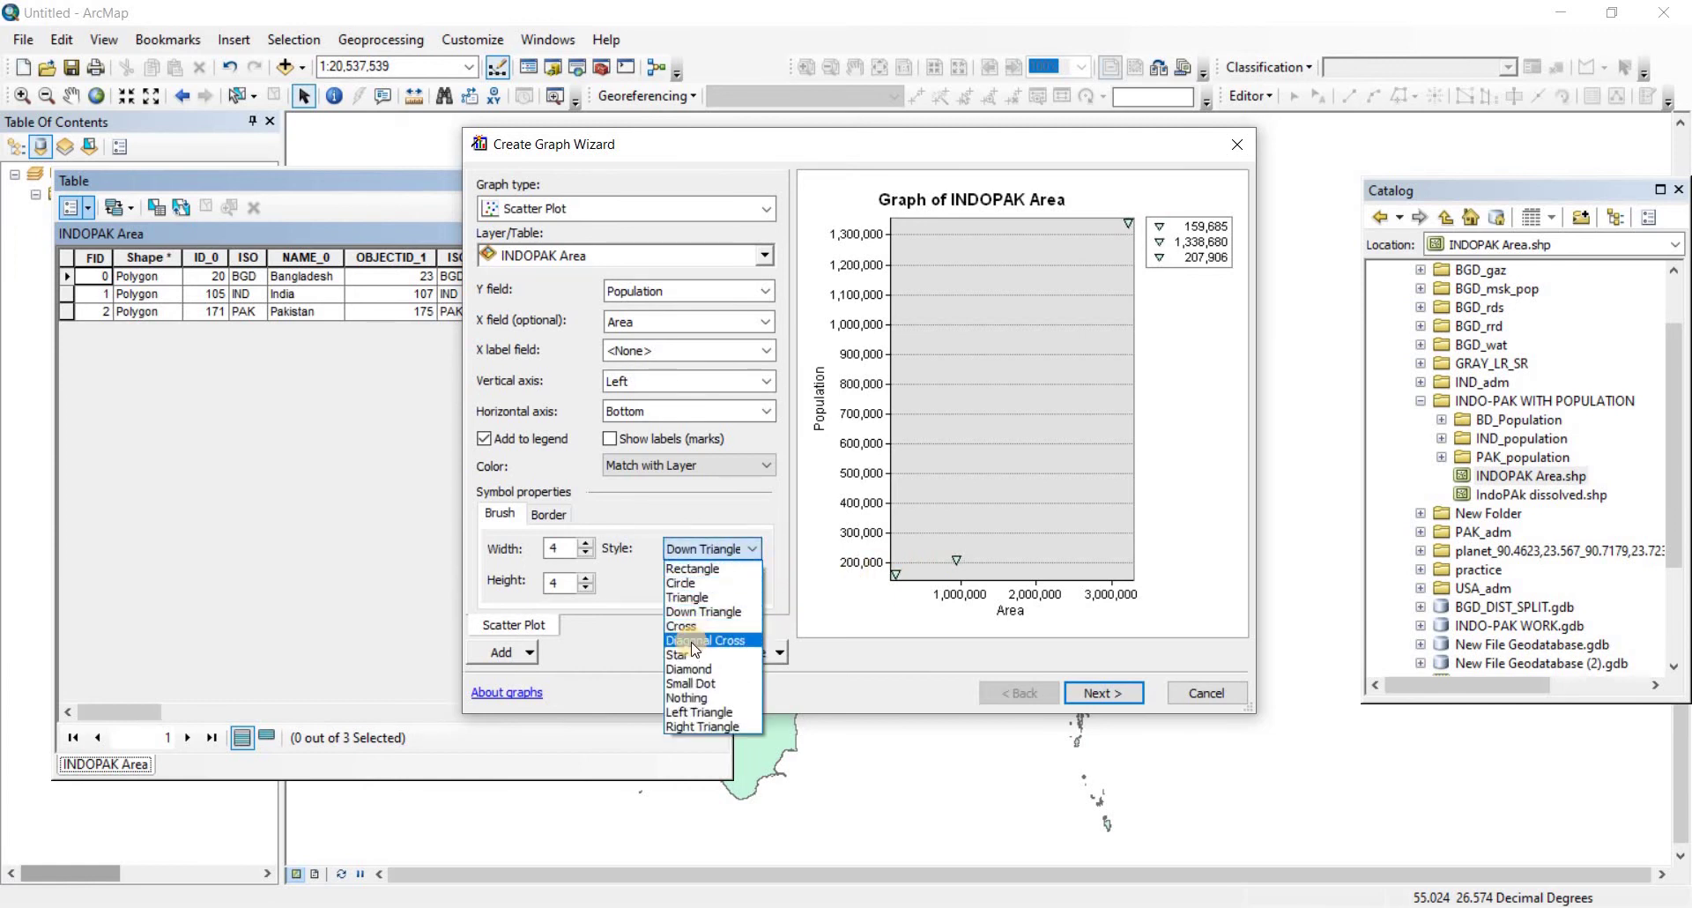
{"action": "left_click", "coordinate": [697, 627]}
{"action": "left_click", "coordinate": [751, 548]}
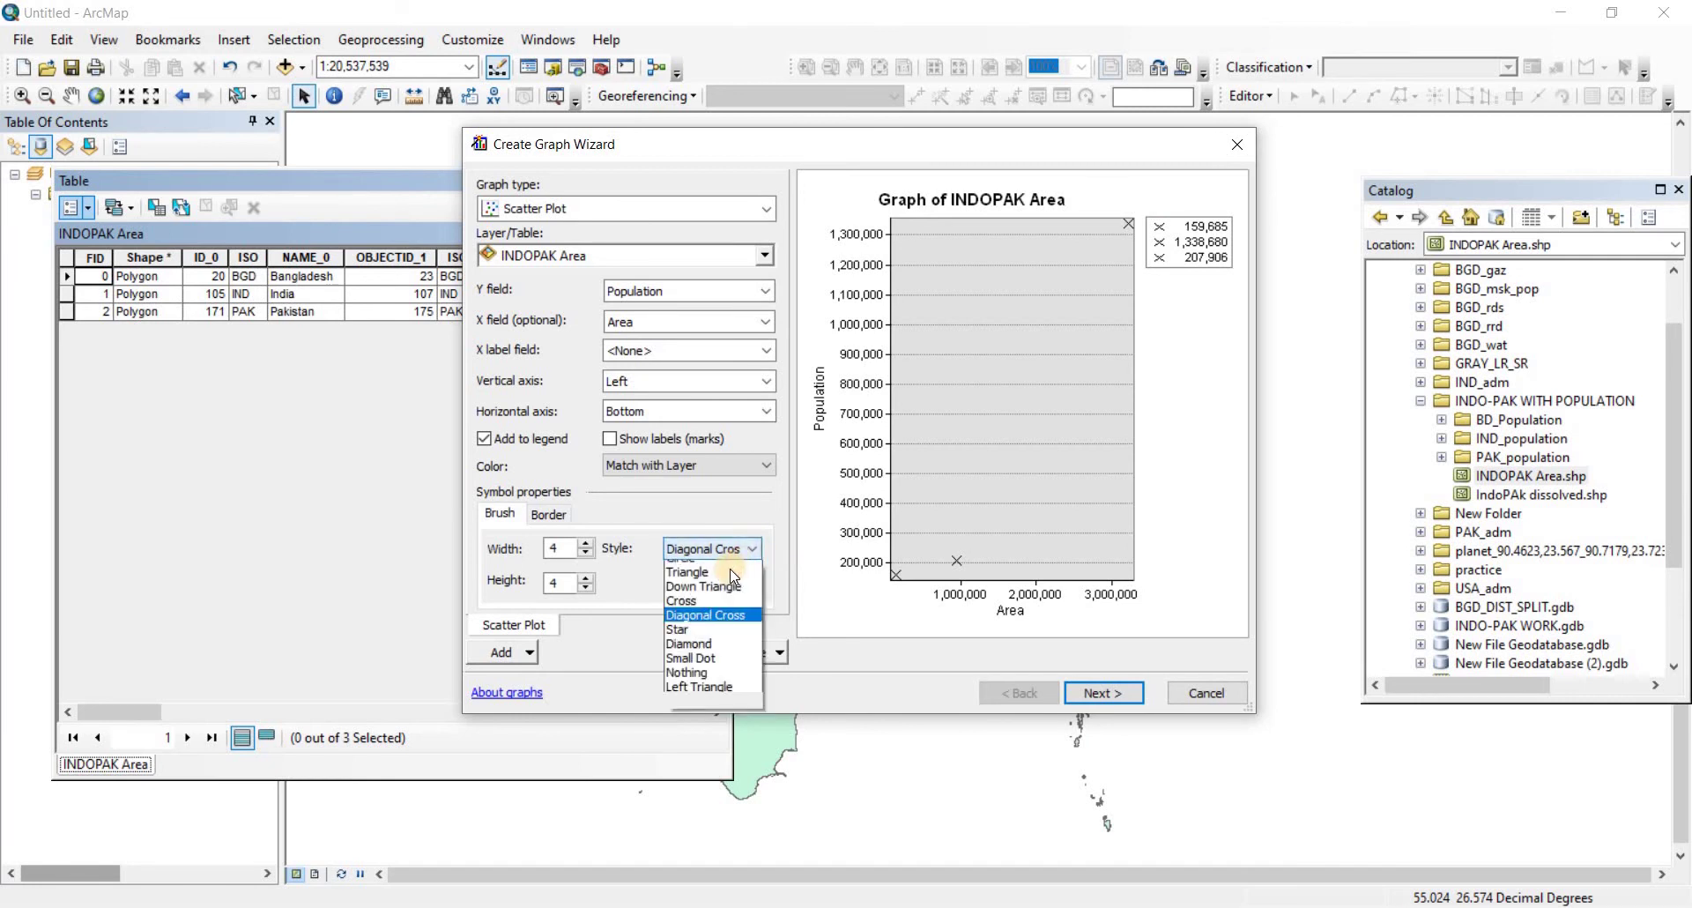
{"action": "left_click", "coordinate": [710, 564]}
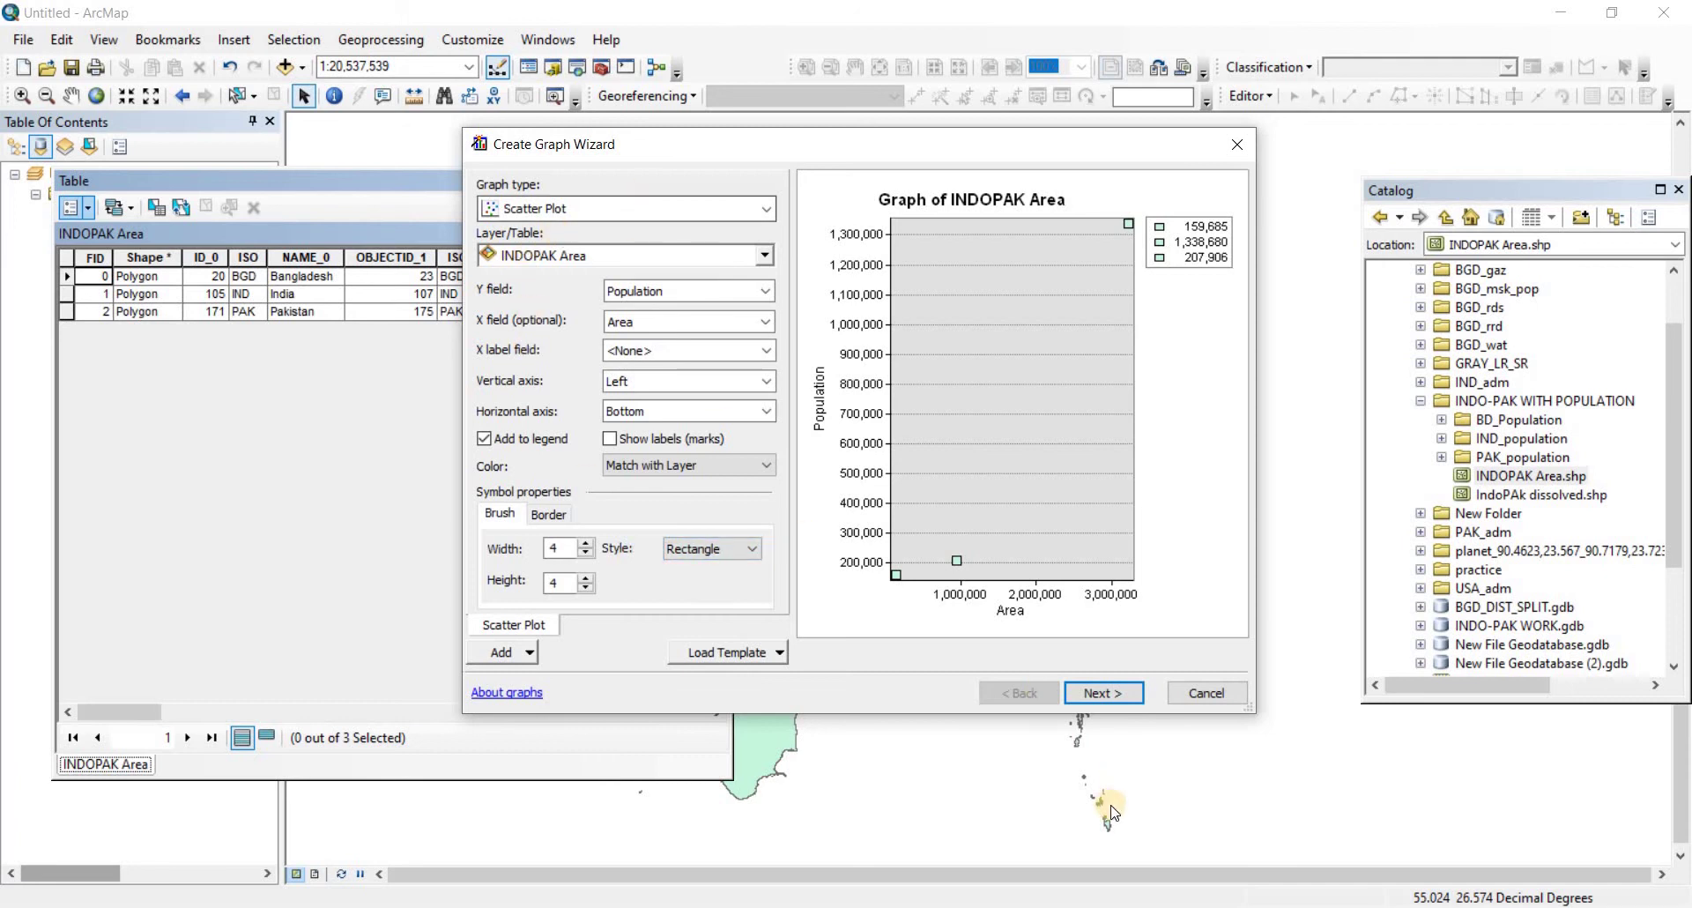
- Title the graph 'Population VS Area of INDPAK'
{"action": "left_click", "coordinate": [1094, 691]}
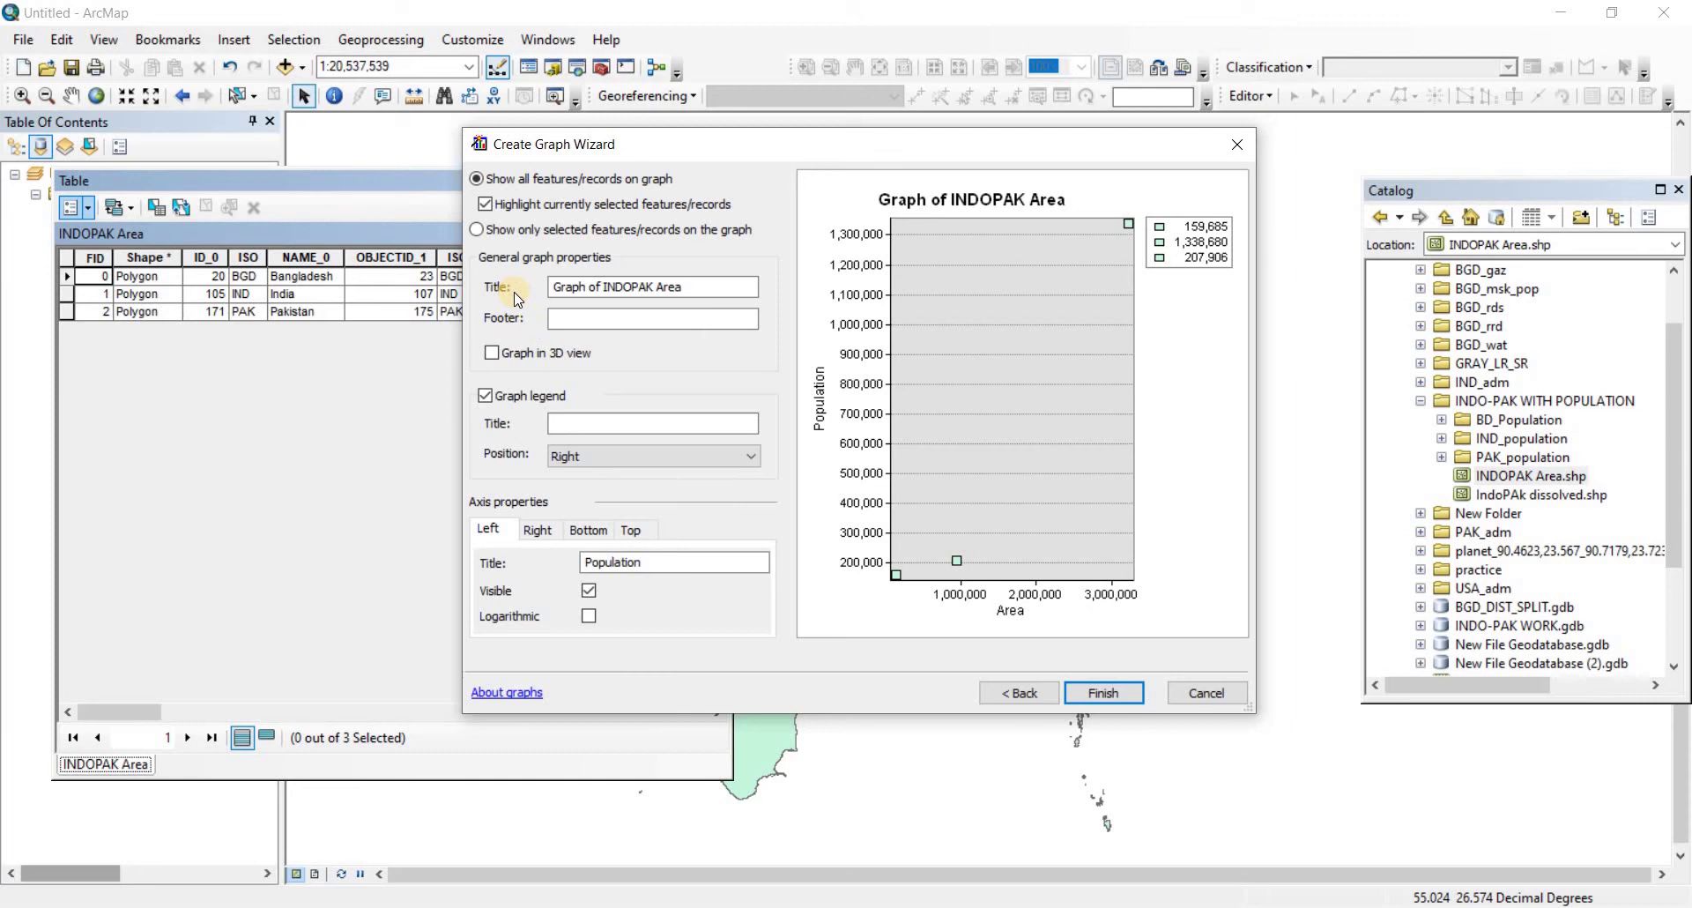
{"action": "left_click", "coordinate": [565, 287]}
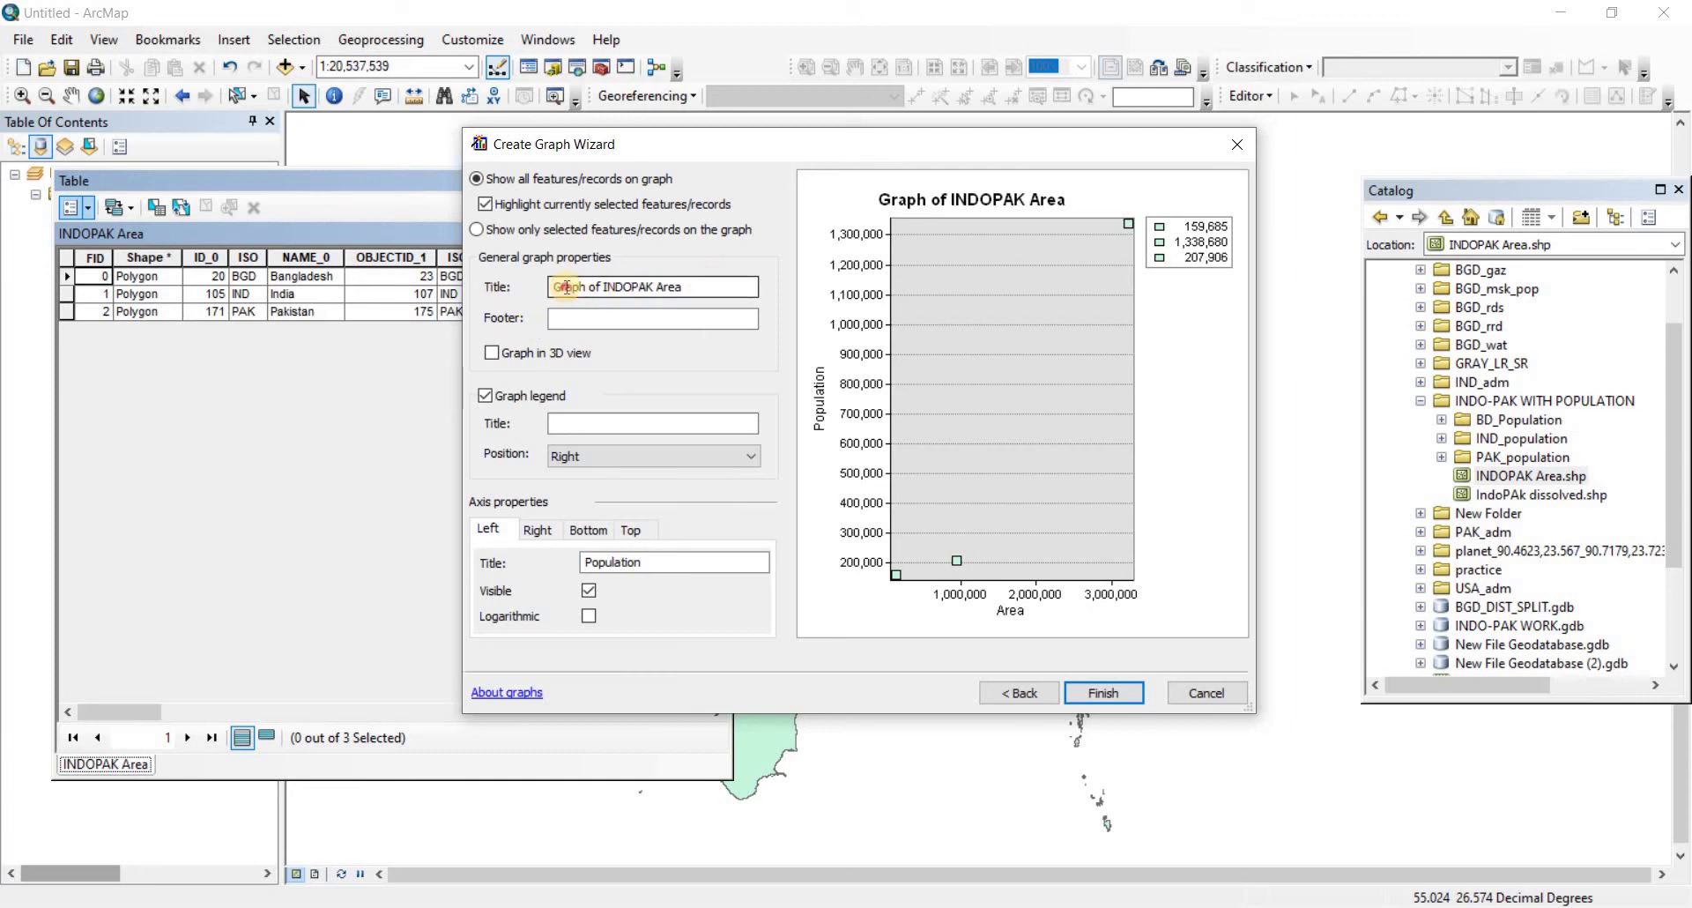
{"action": "key", "text": "shift+End"}
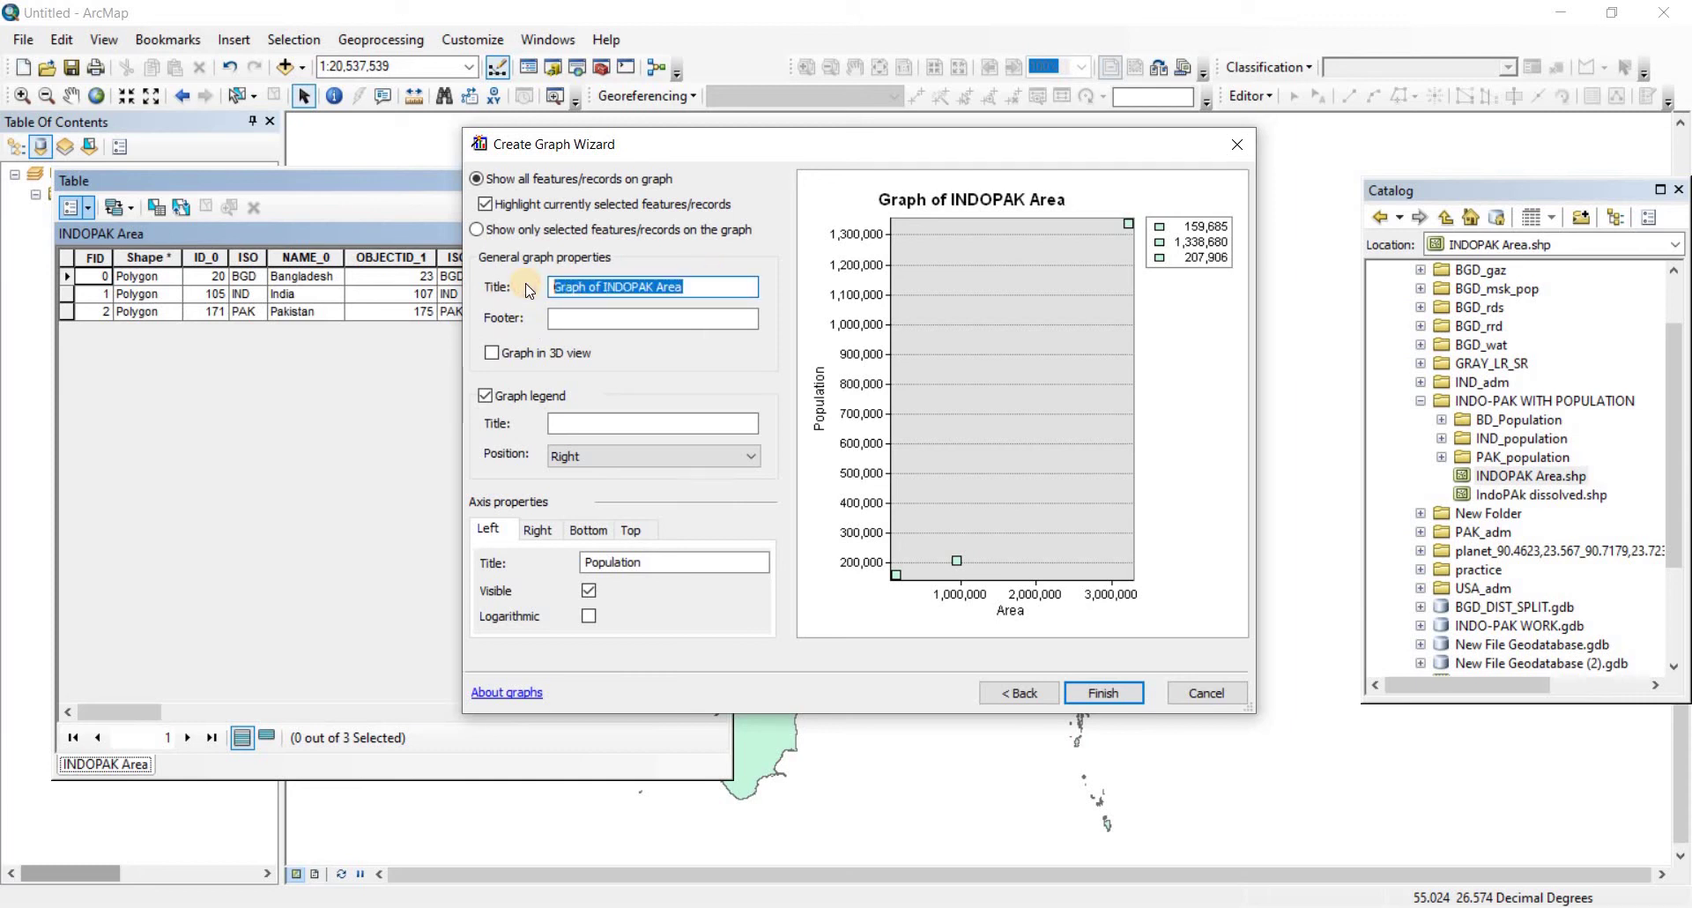
{"action": "type", "text": "Po"}
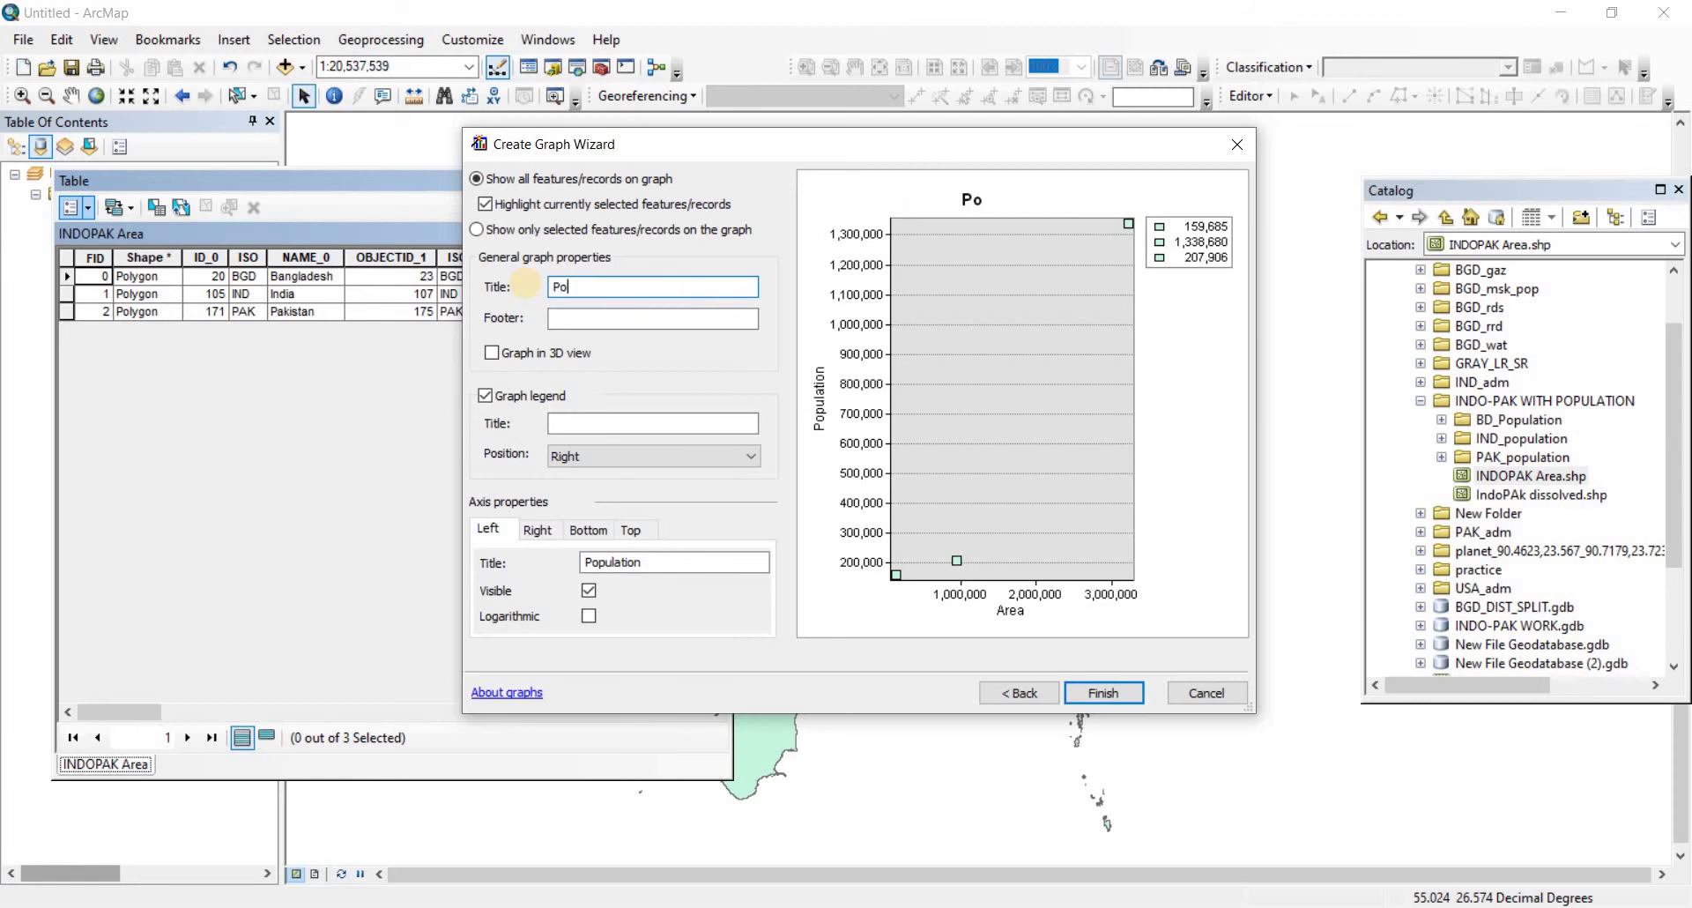
{"action": "type", "text": "pulation VS "}
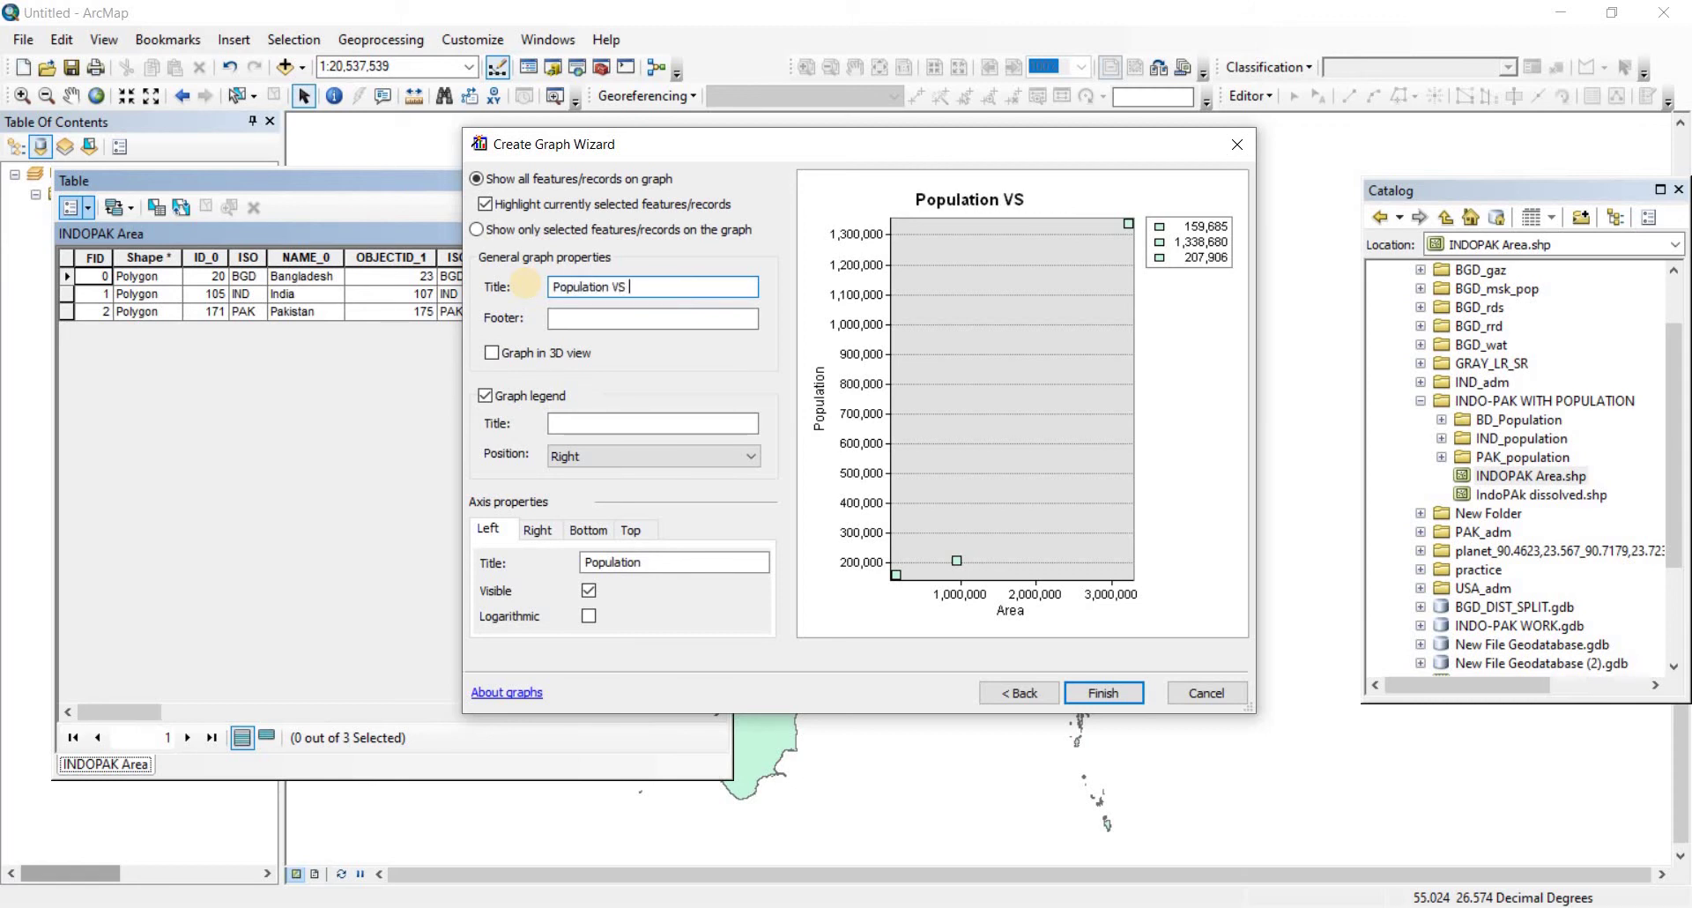
{"action": "type", "text": "Area "}
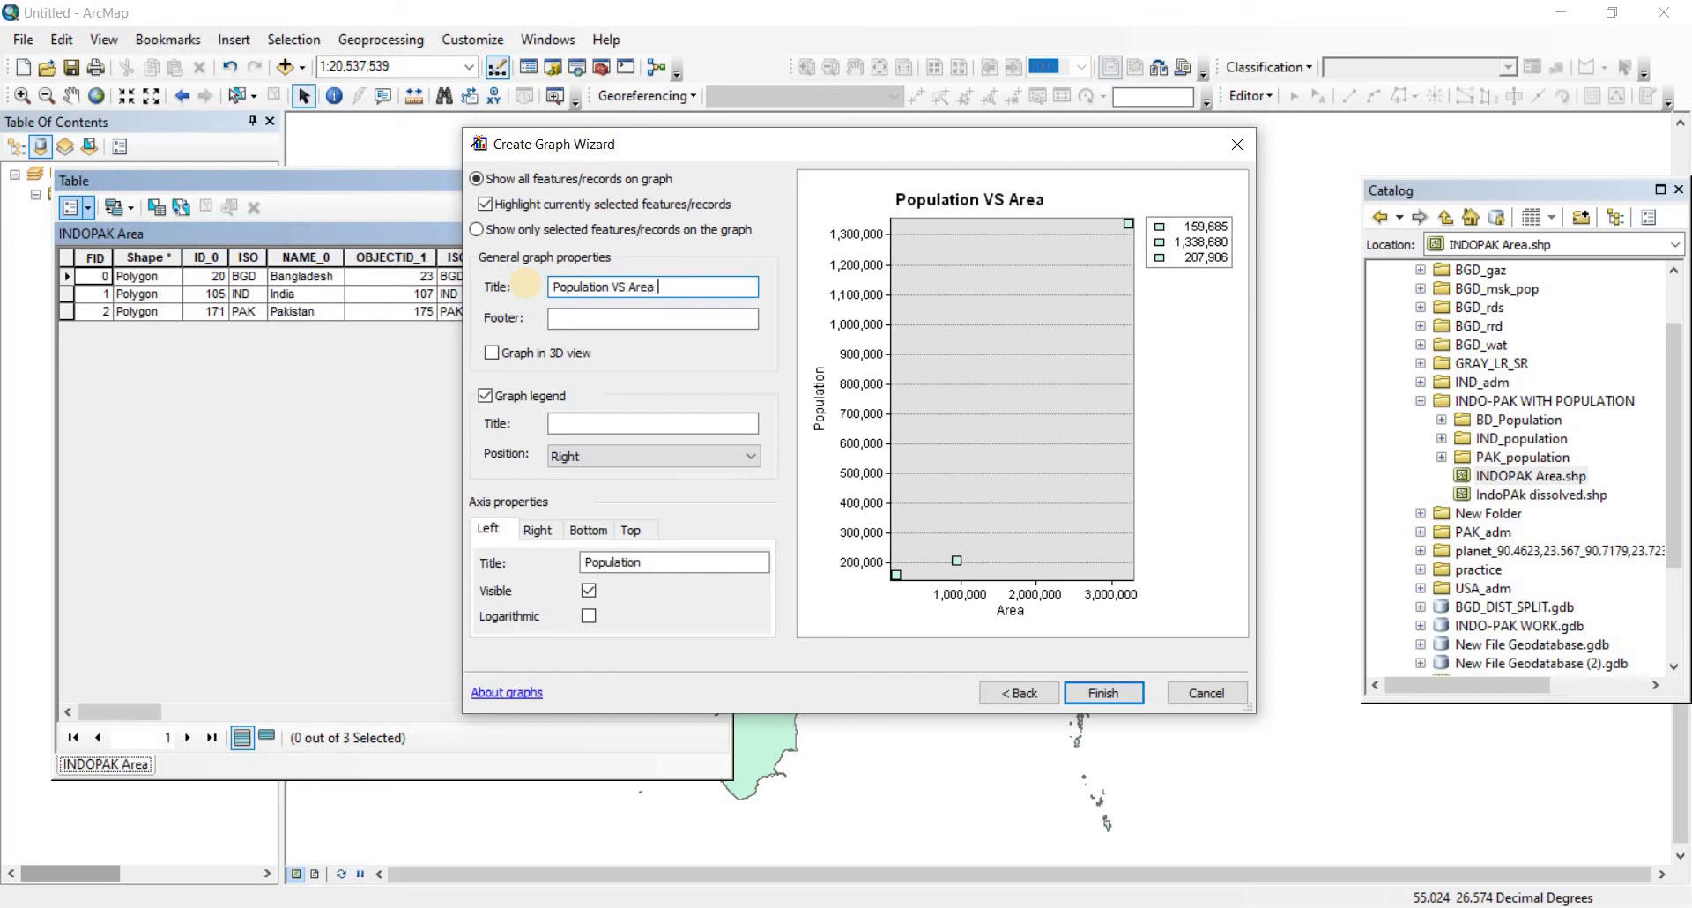
{"action": "type", "text": "of I"}
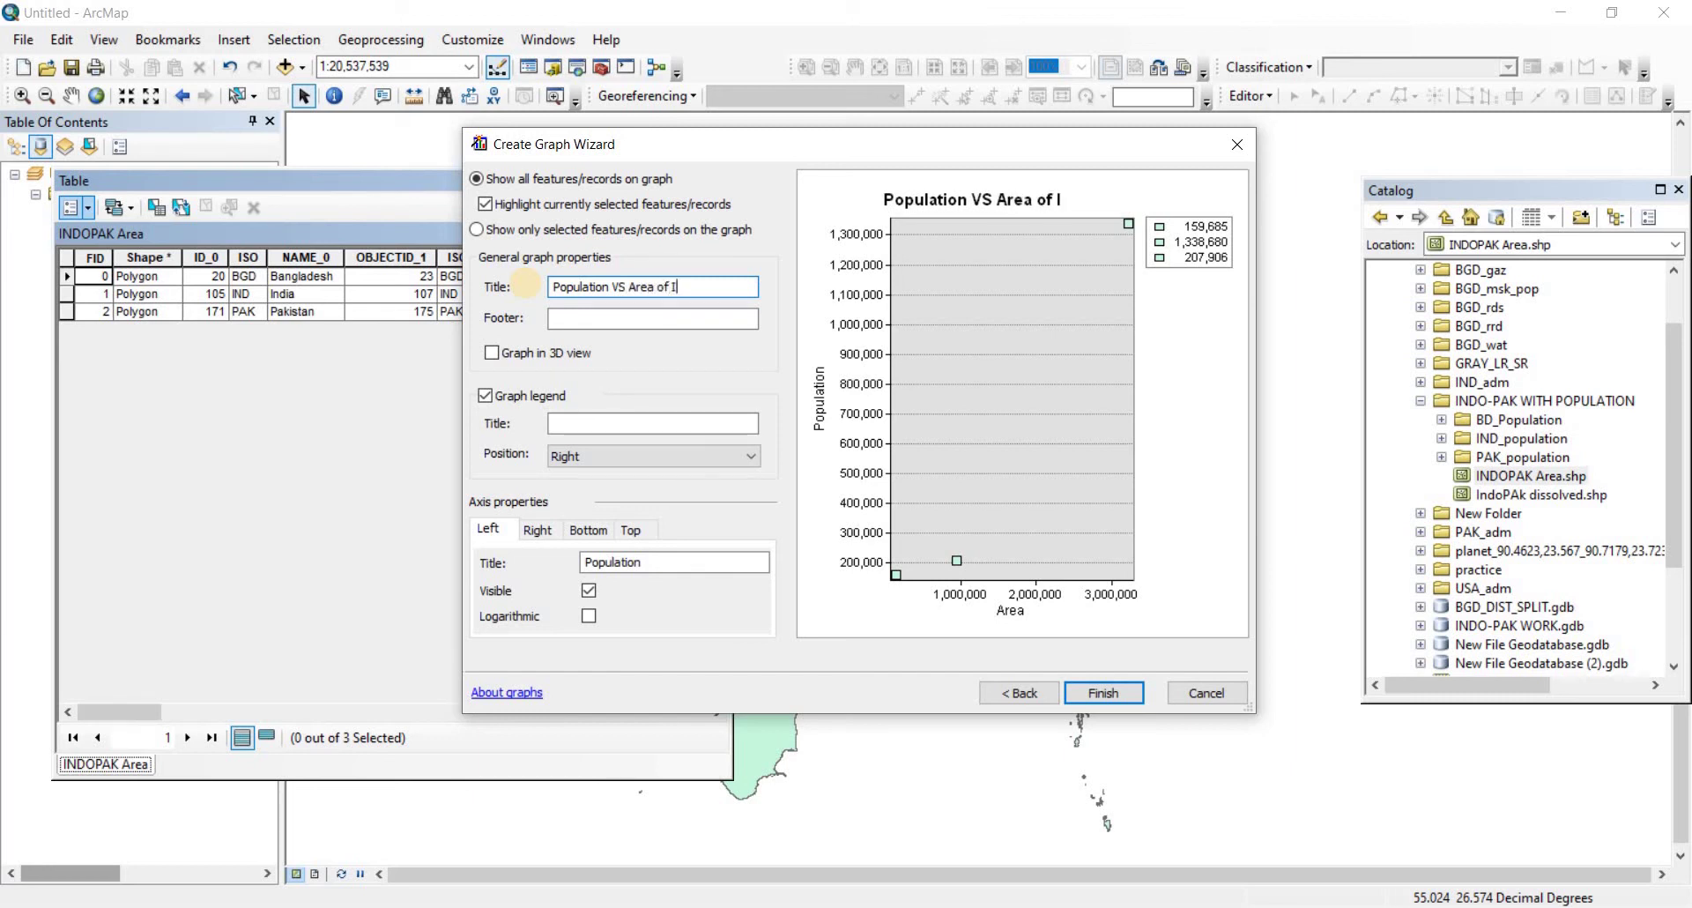
{"action": "type", "text": "NDPAK"}
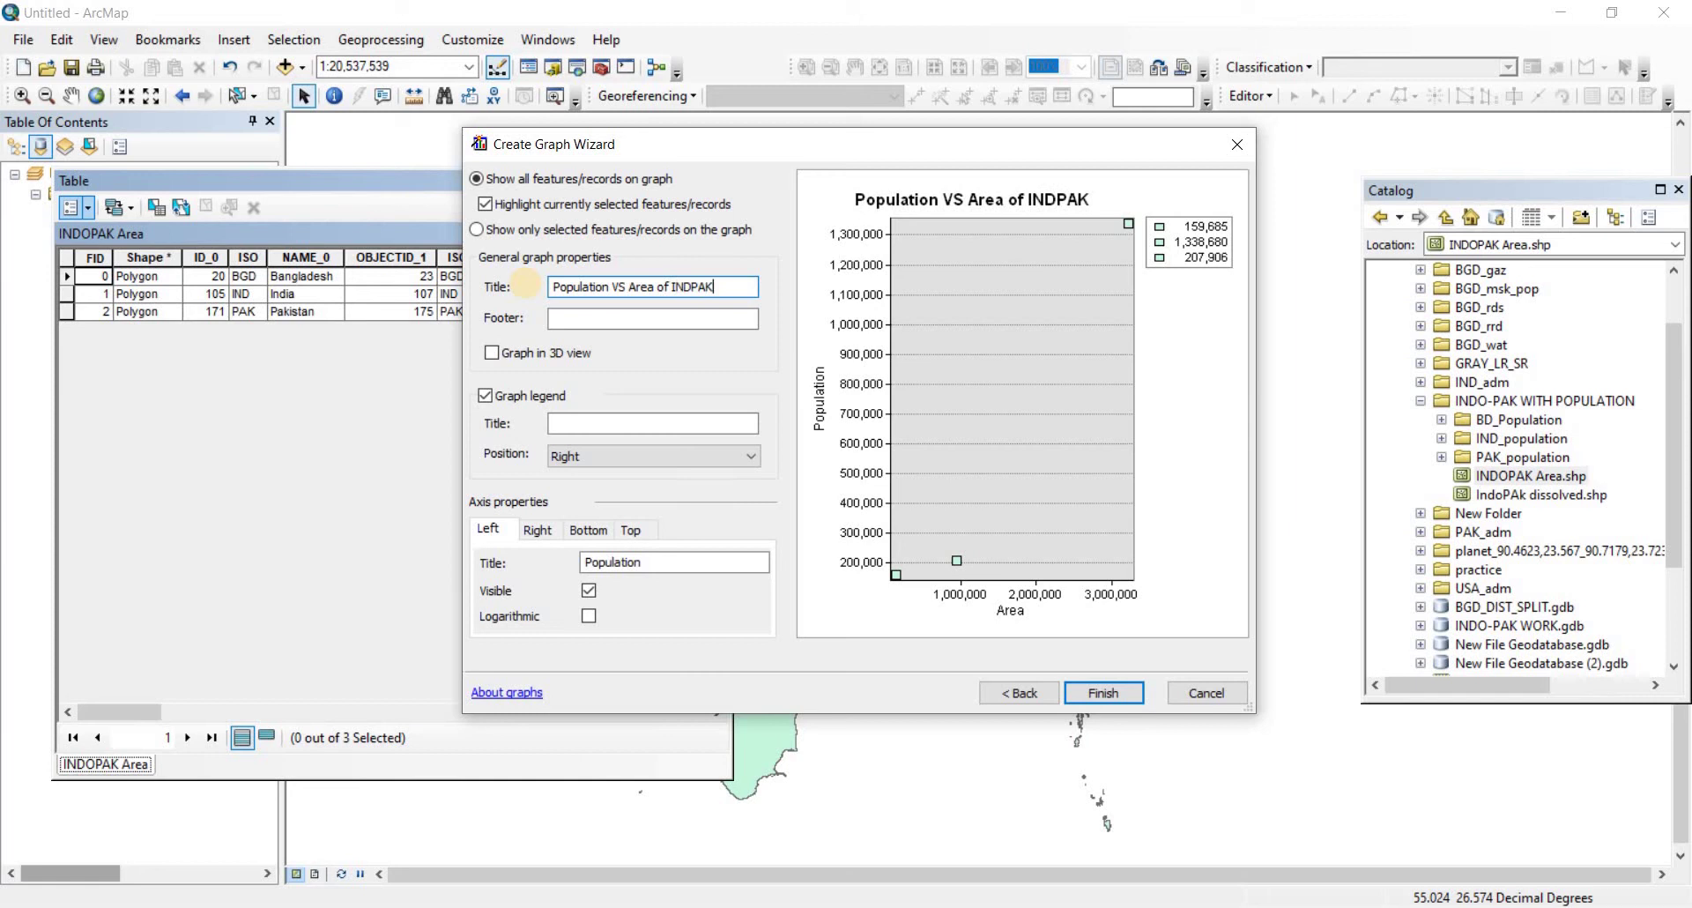
- Add the footer 'Fig-1: Population vs Area' and turn off the 3D graph view
{"action": "left_click", "coordinate": [582, 318]}
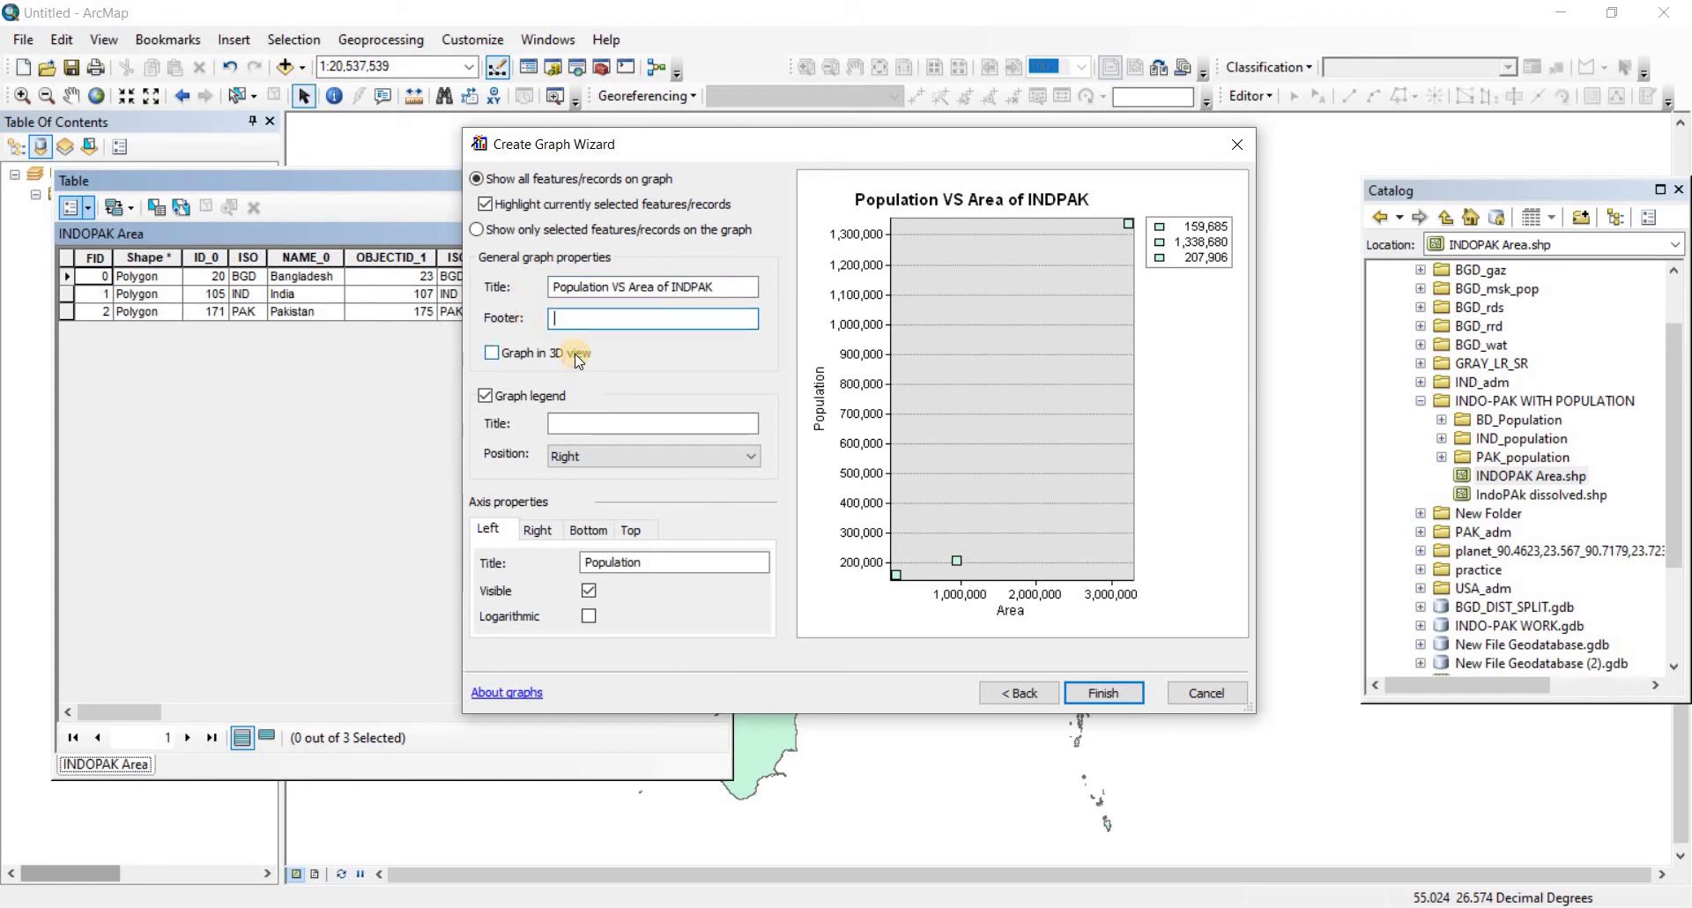
{"action": "type", "text": "Fig-1"}
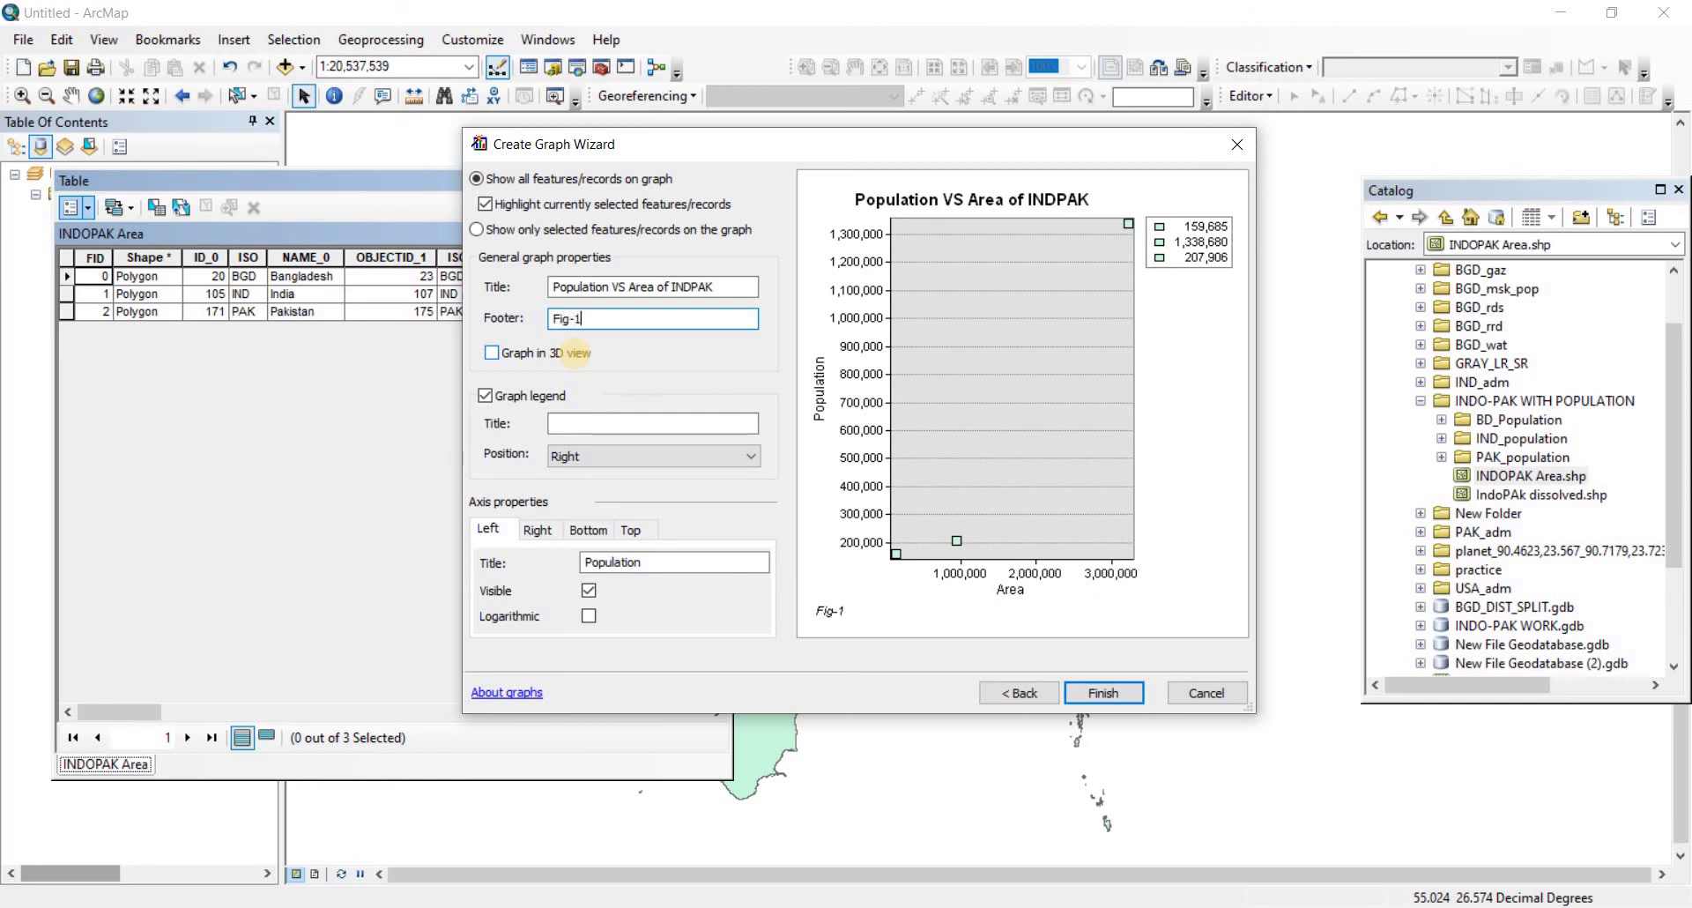
{"action": "type", "text": ": Population vs Area"}
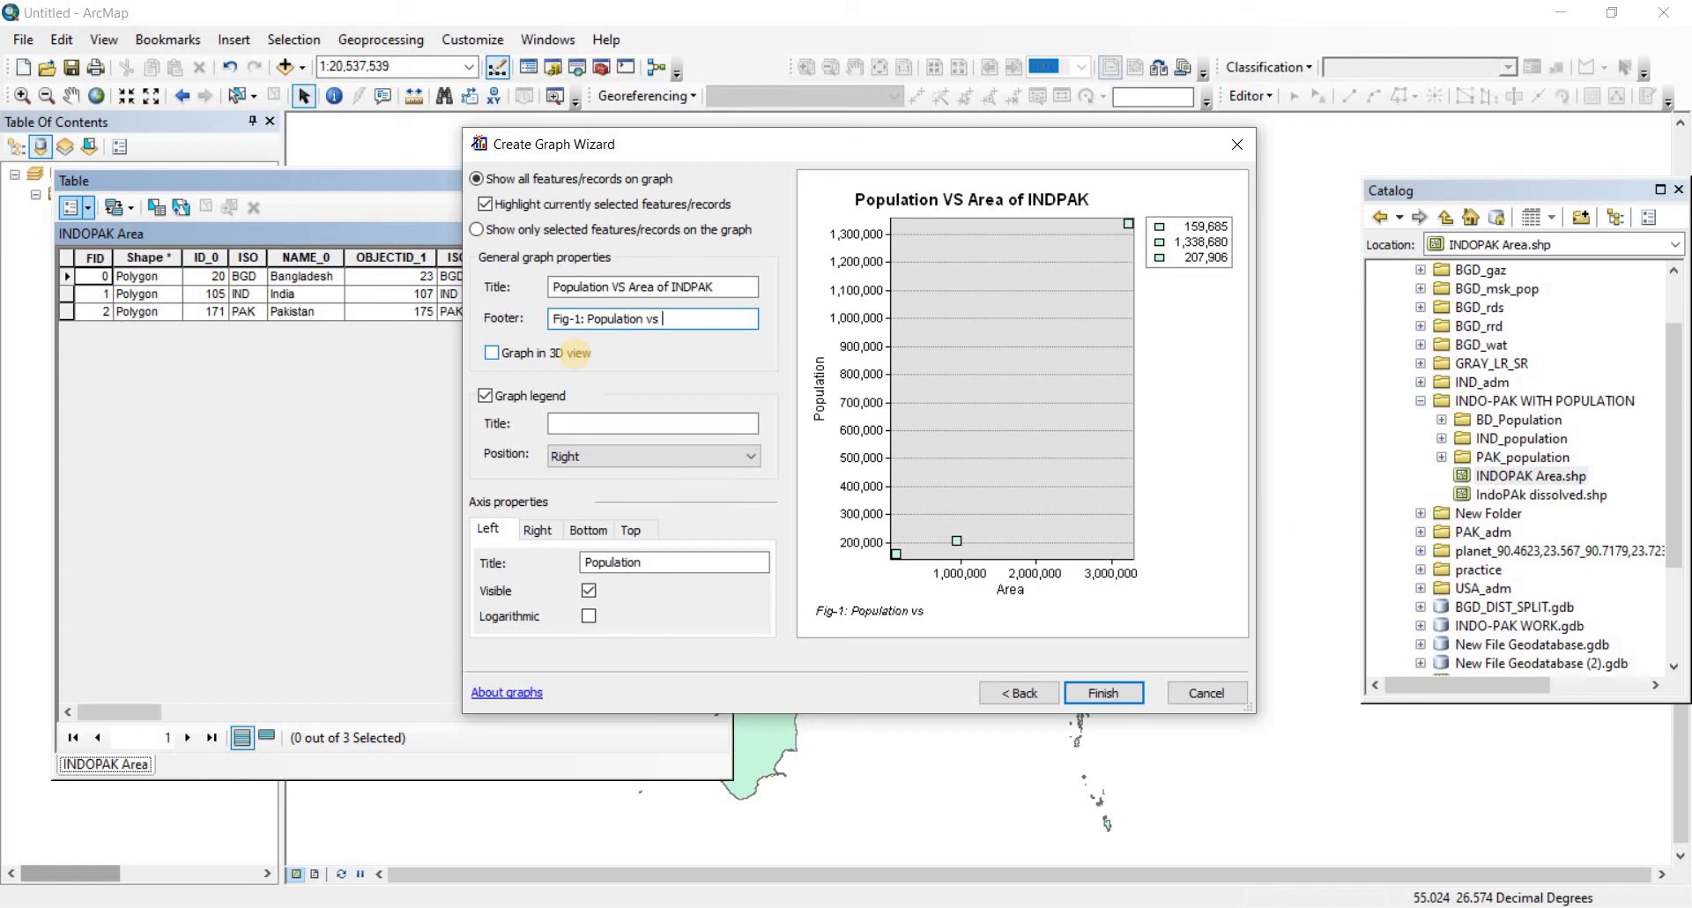
{"action": "left_click", "coordinate": [490, 354]}
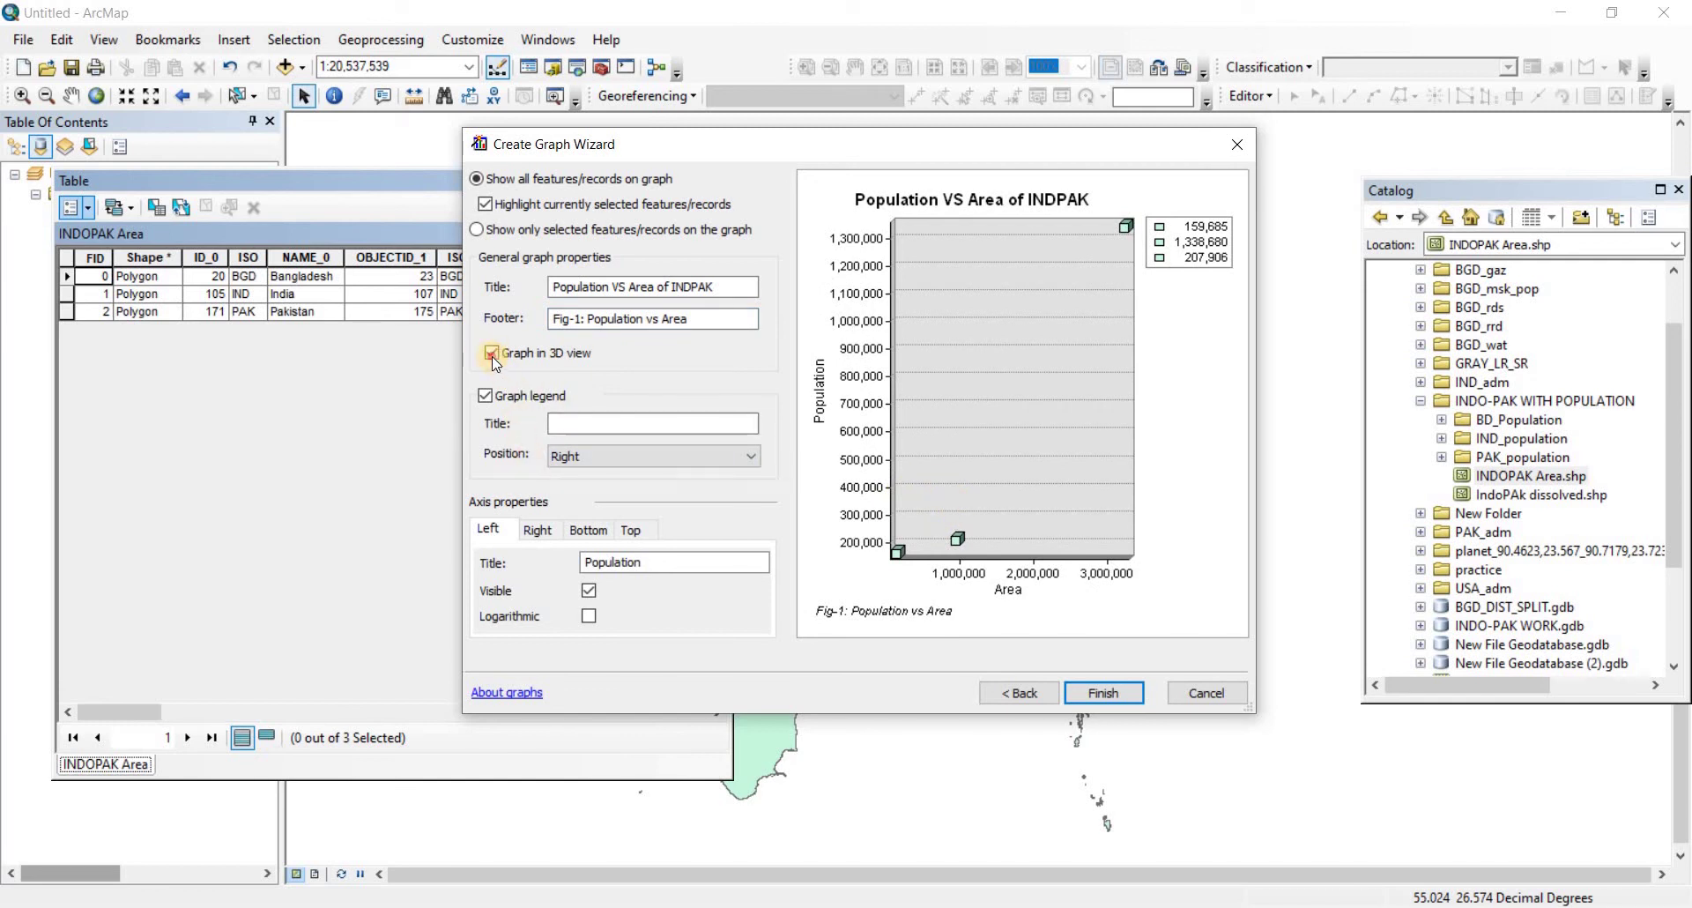
{"action": "key", "text": "space"}
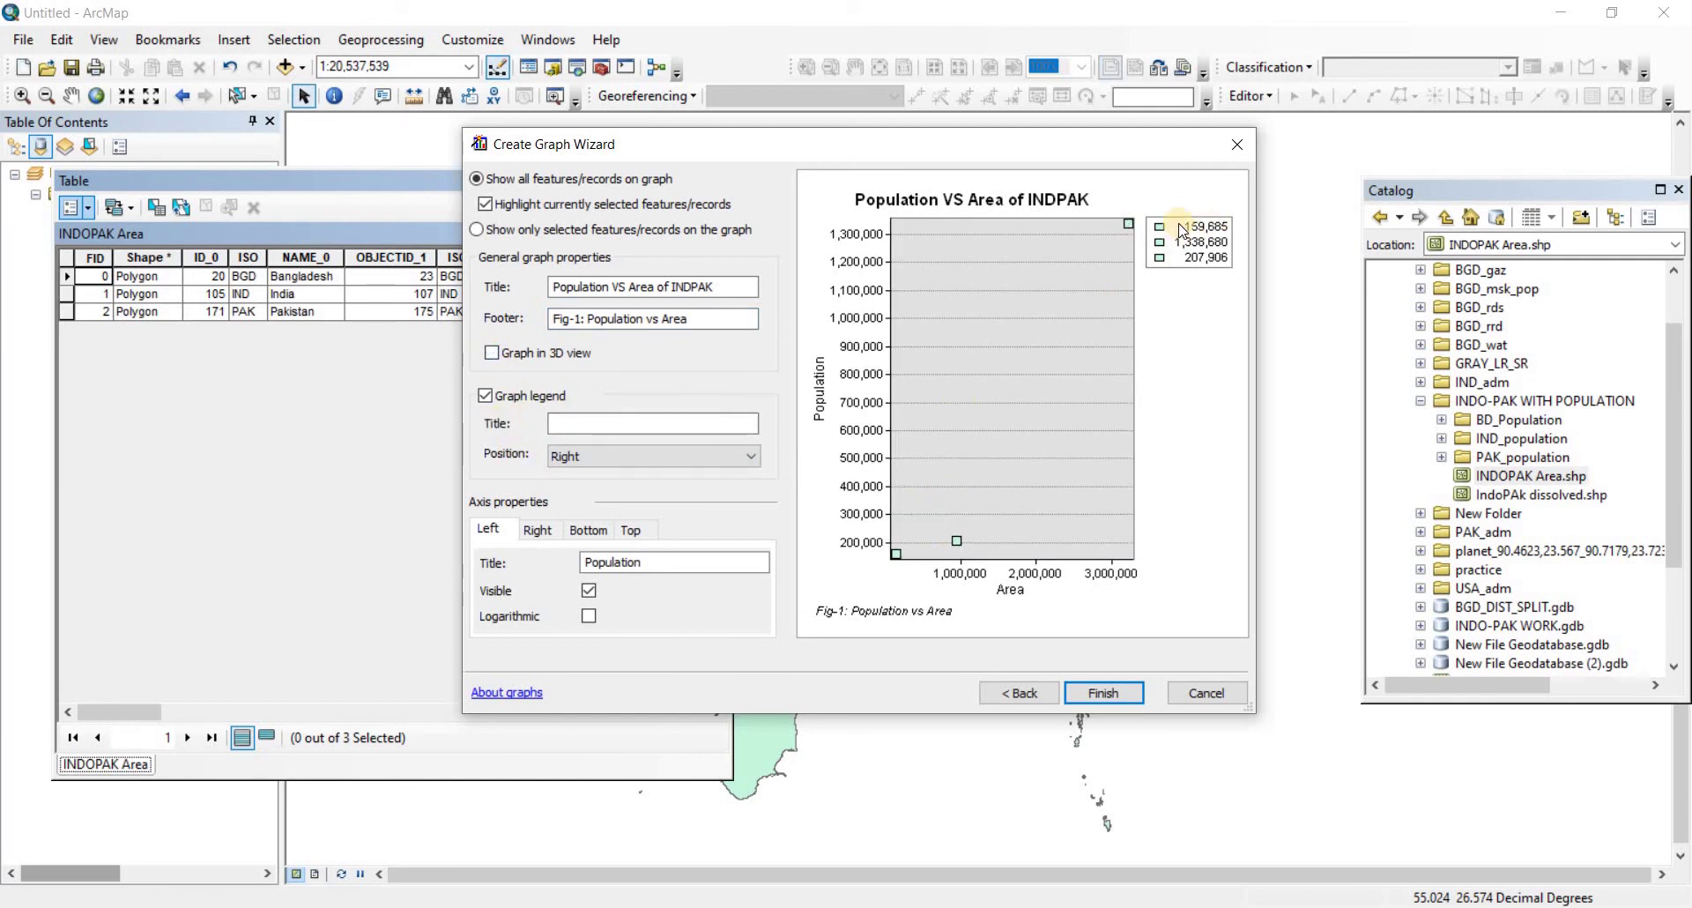
- Title the legend 'P vS A', keeping it on the Right after briefly trying Left
{"action": "left_click", "coordinate": [576, 427]}
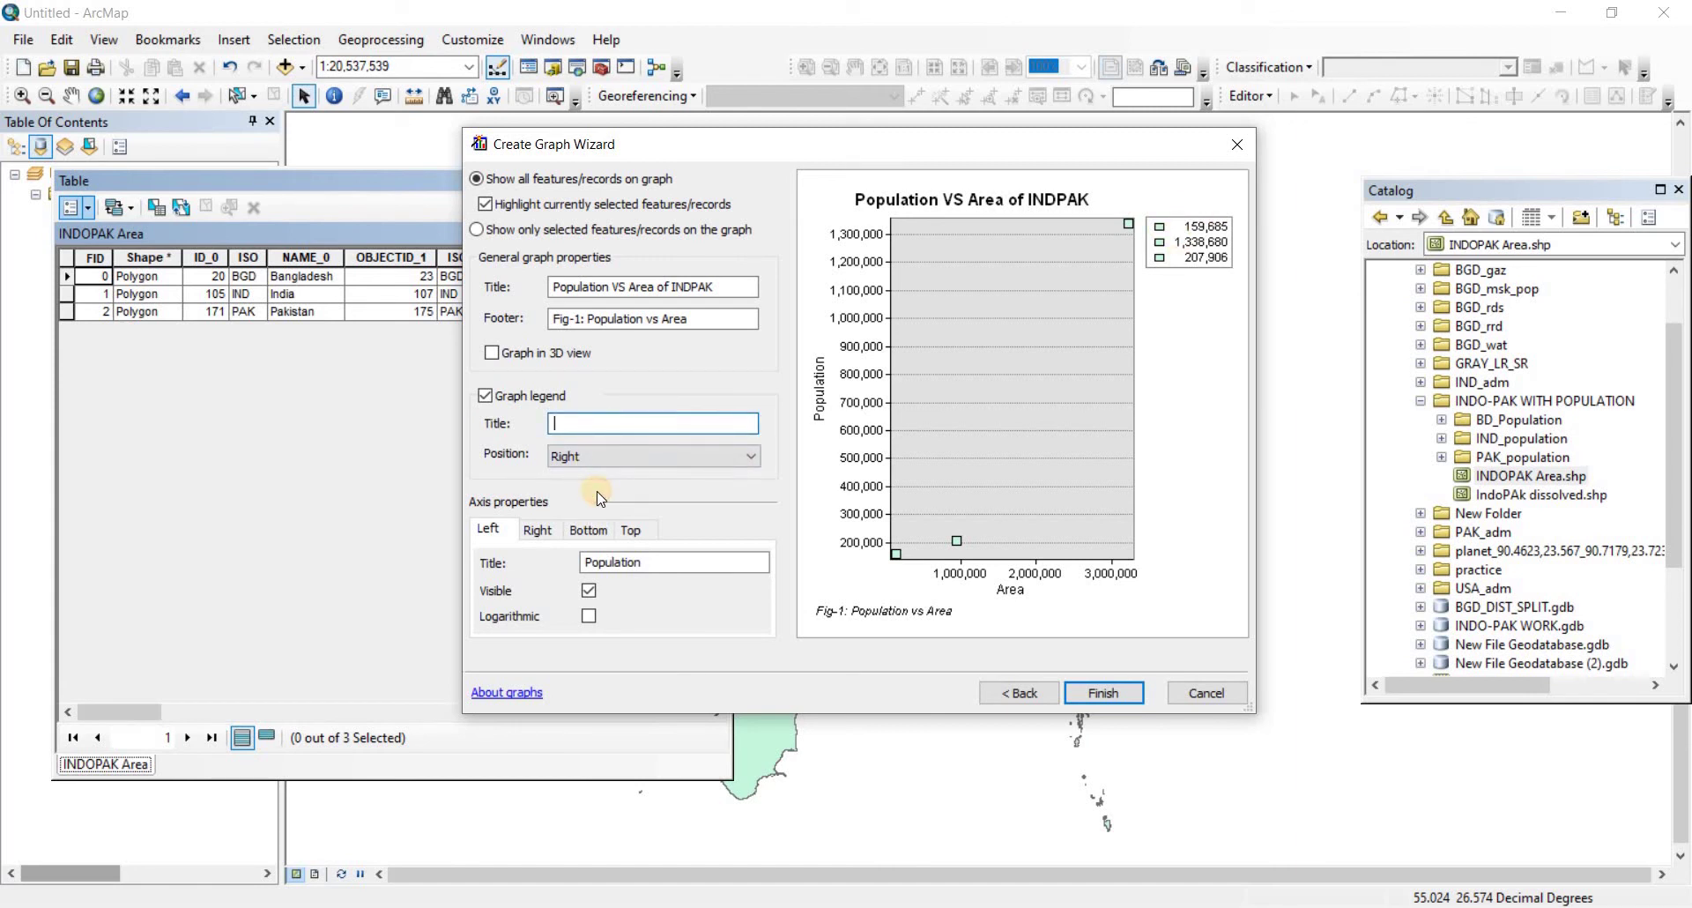
{"action": "type", "text": "P vS A"}
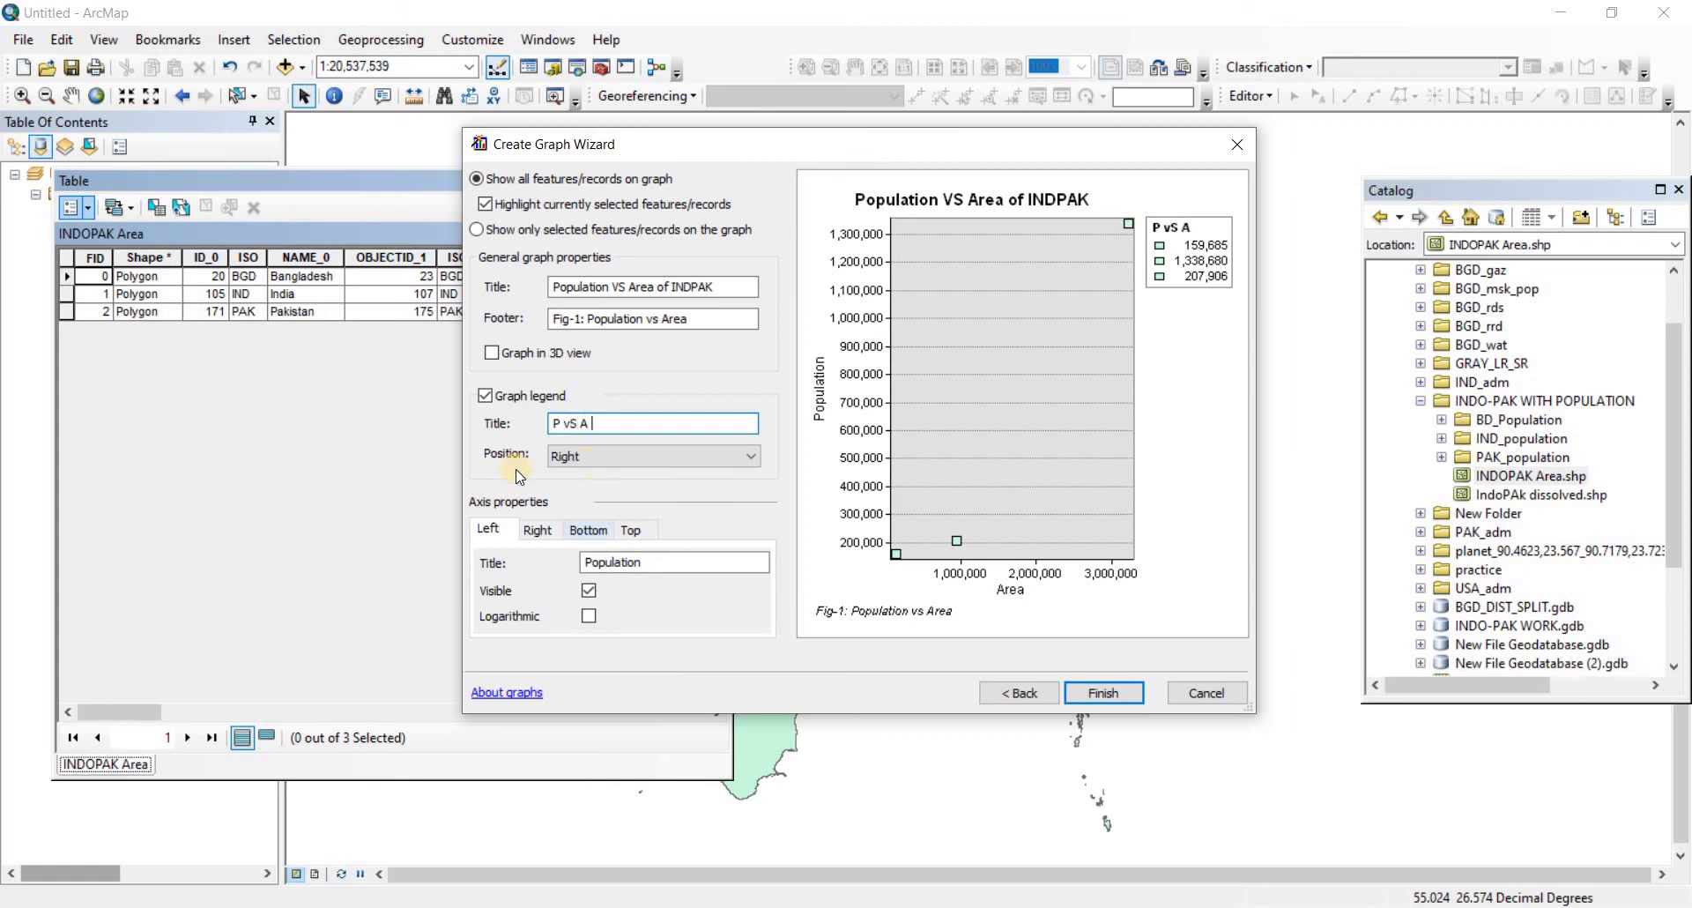
{"action": "left_click", "coordinate": [632, 467]}
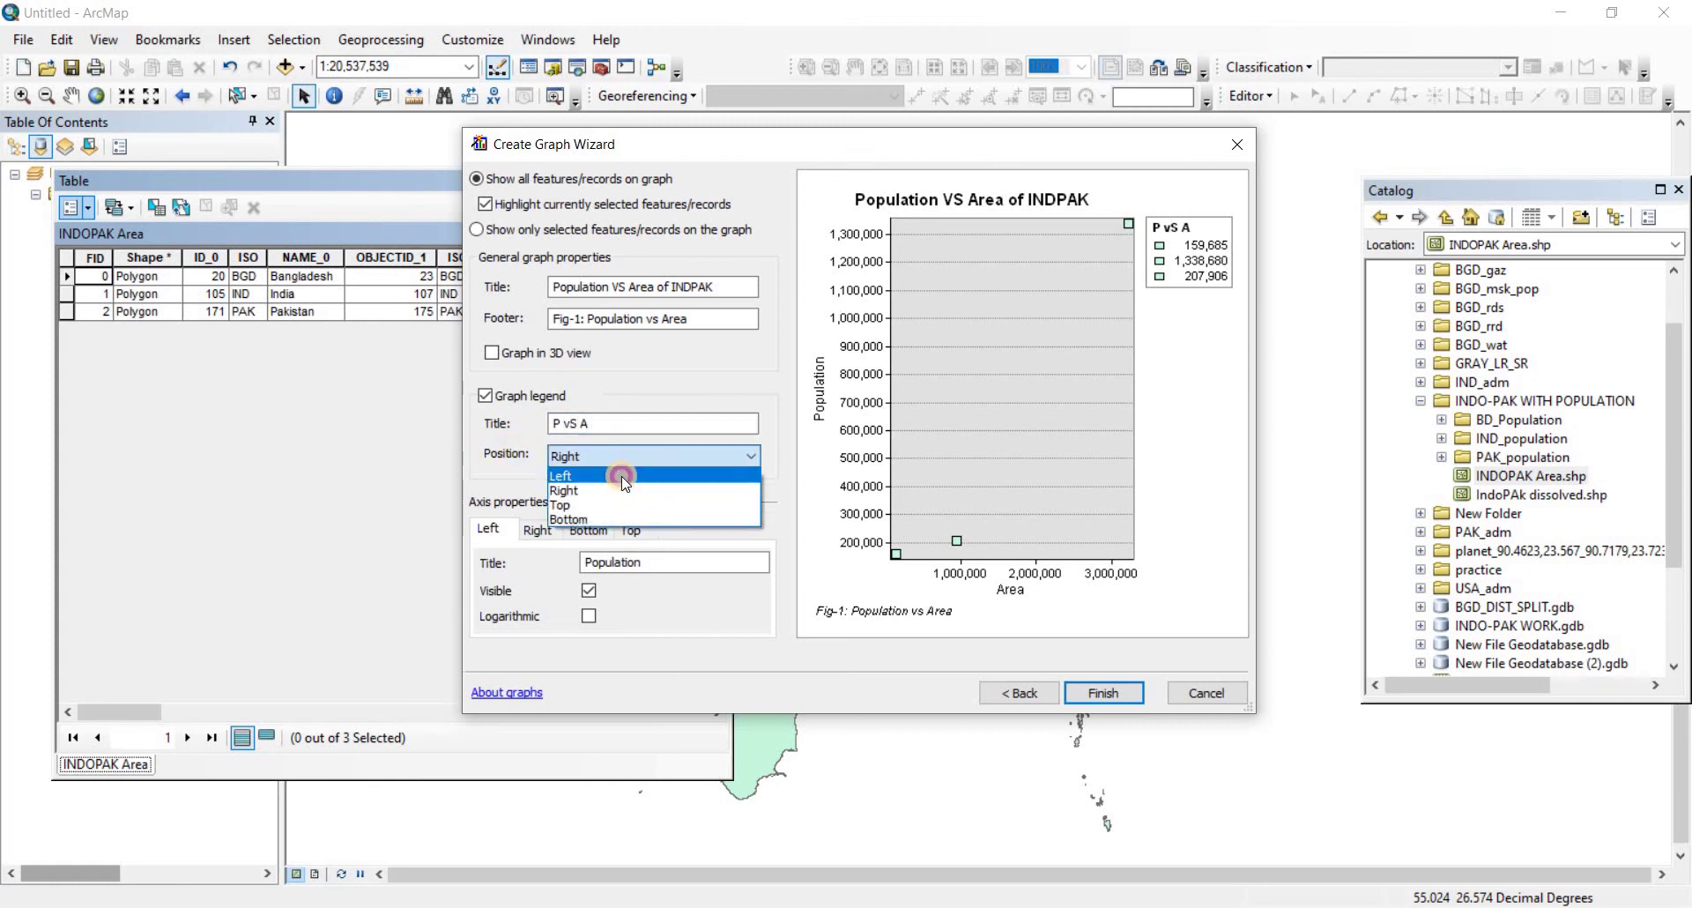
{"action": "left_click", "coordinate": [621, 476]}
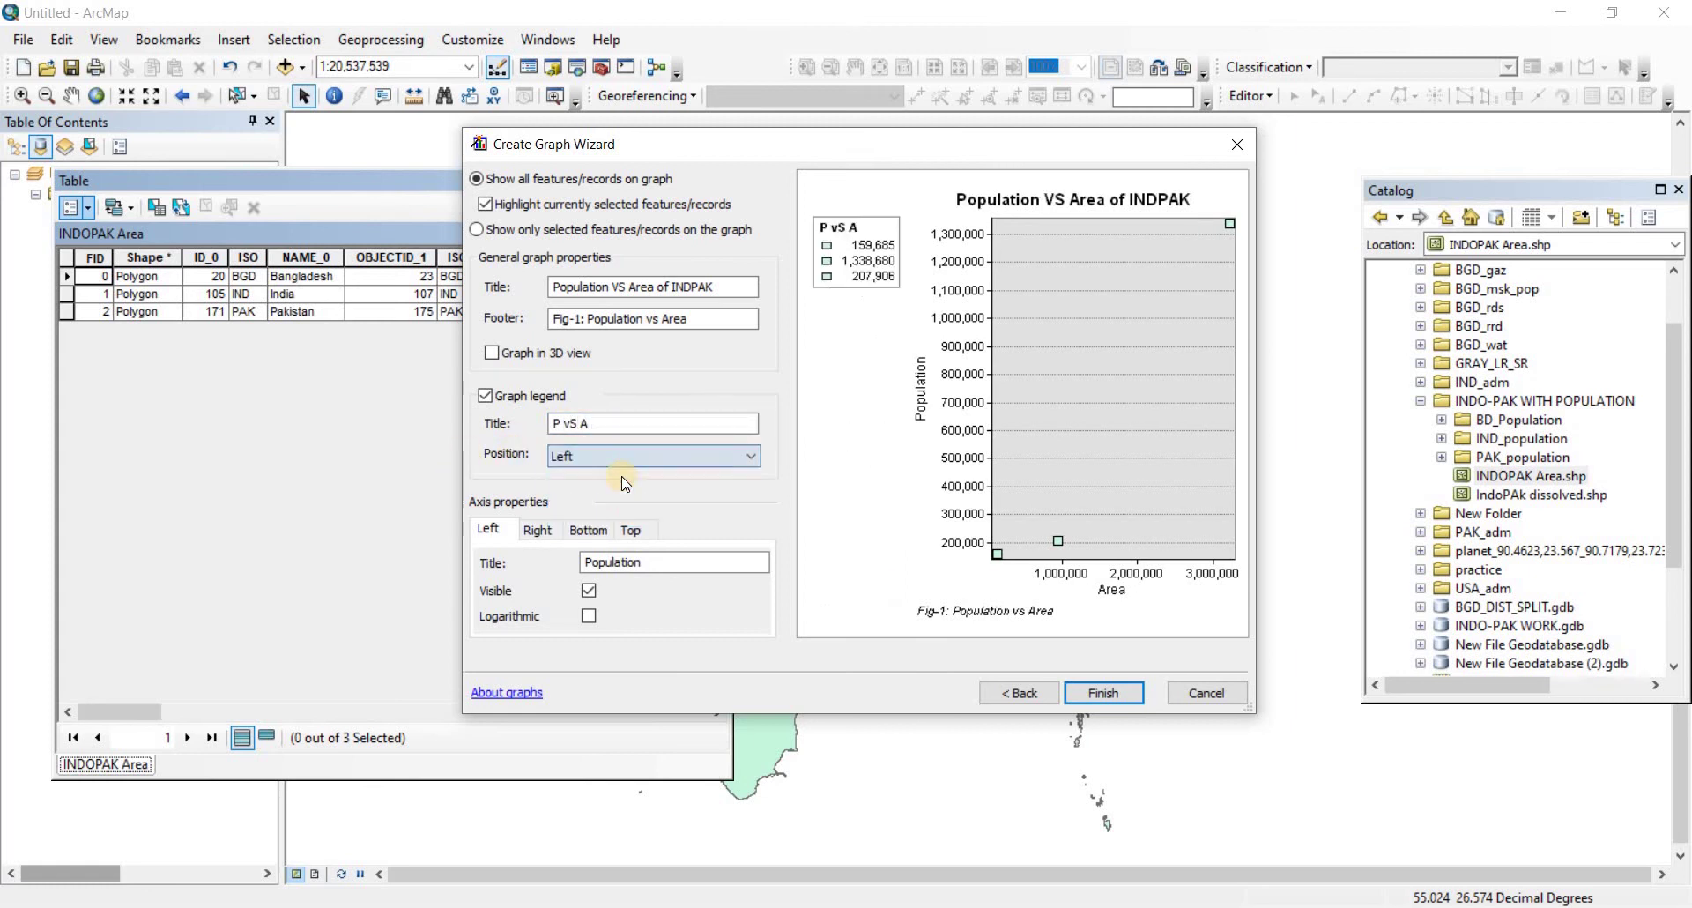
{"action": "left_click", "coordinate": [737, 455]}
{"action": "left_click", "coordinate": [681, 492]}
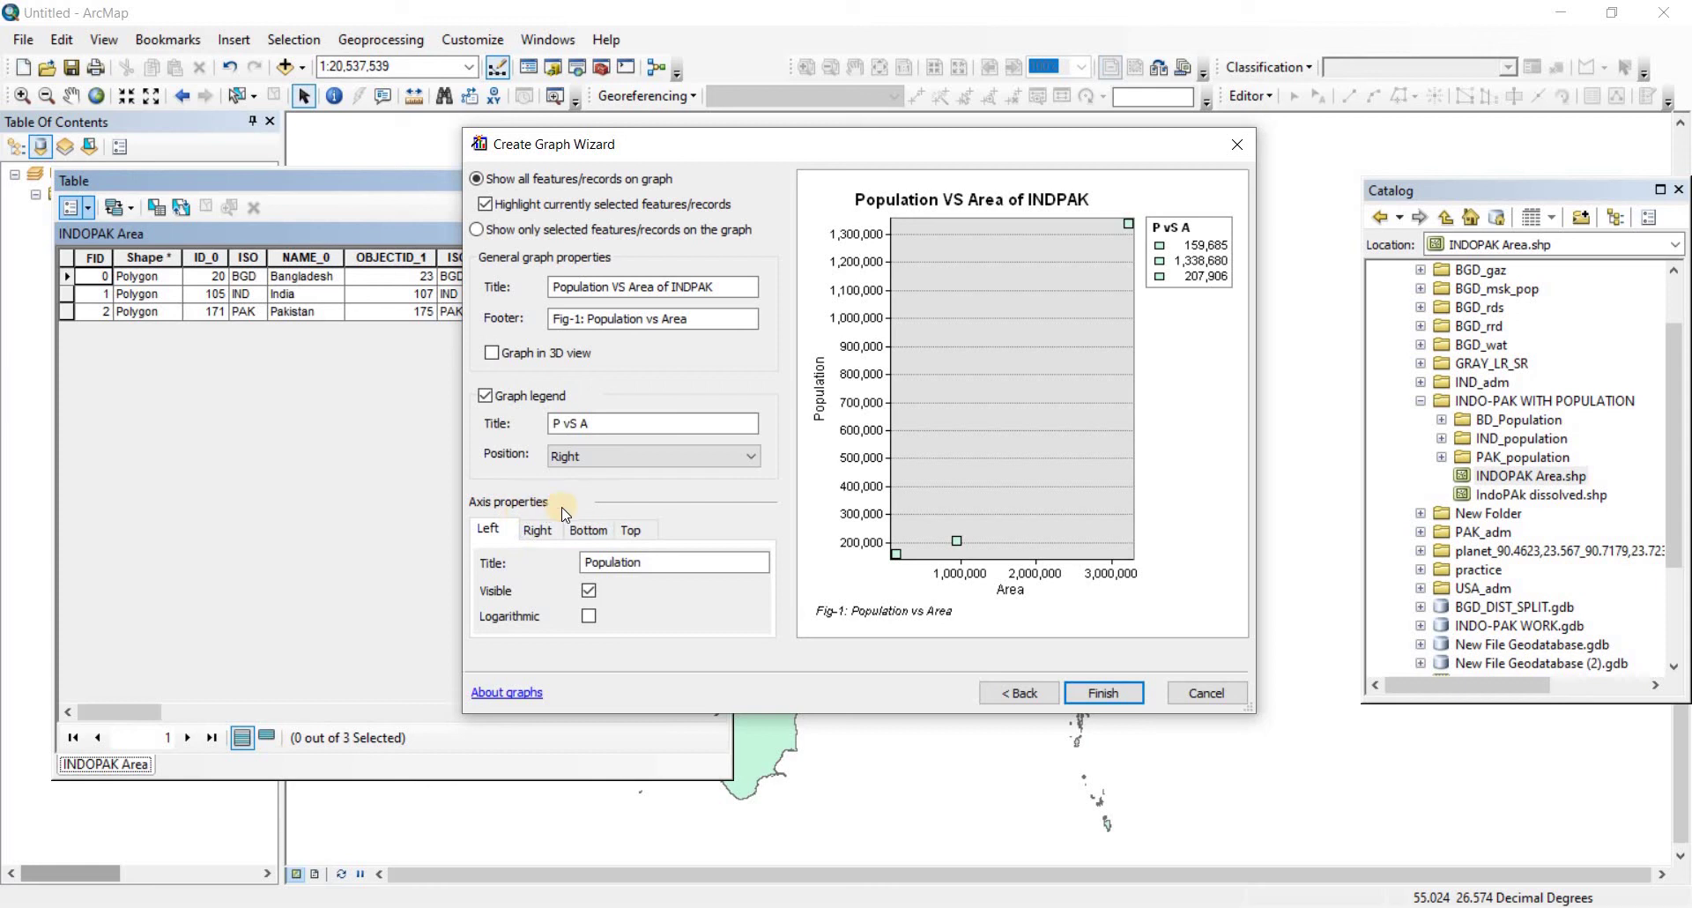
{"action": "left_click", "coordinate": [654, 564]}
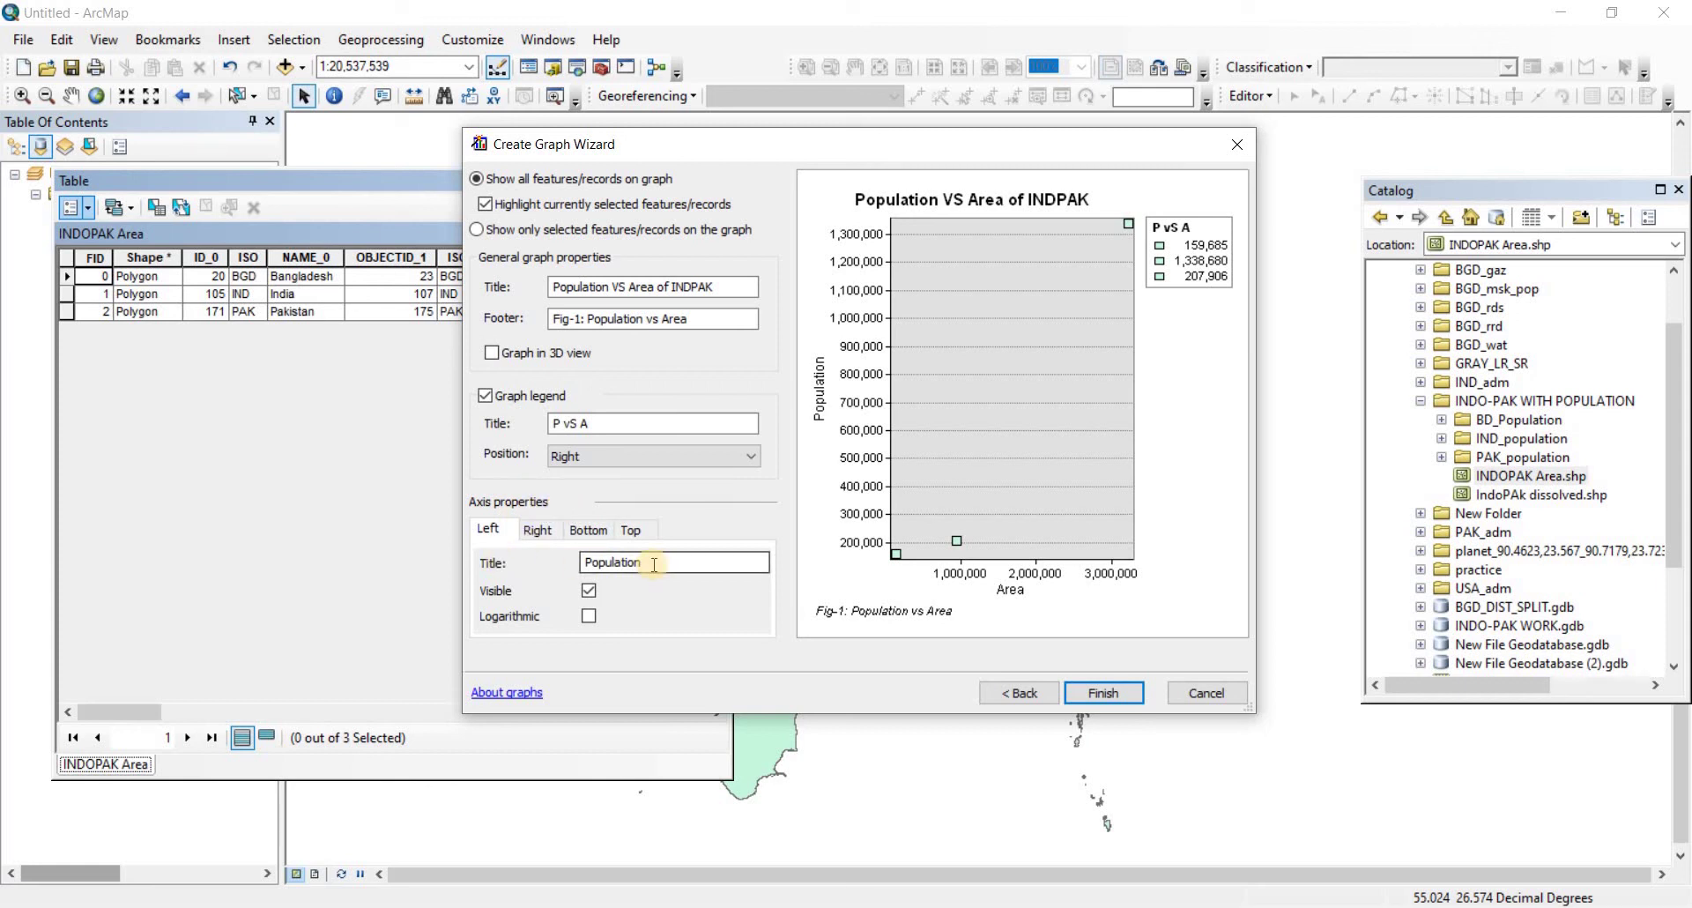
{"action": "left_click", "coordinate": [589, 590]}
{"action": "left_click", "coordinate": [590, 592]}
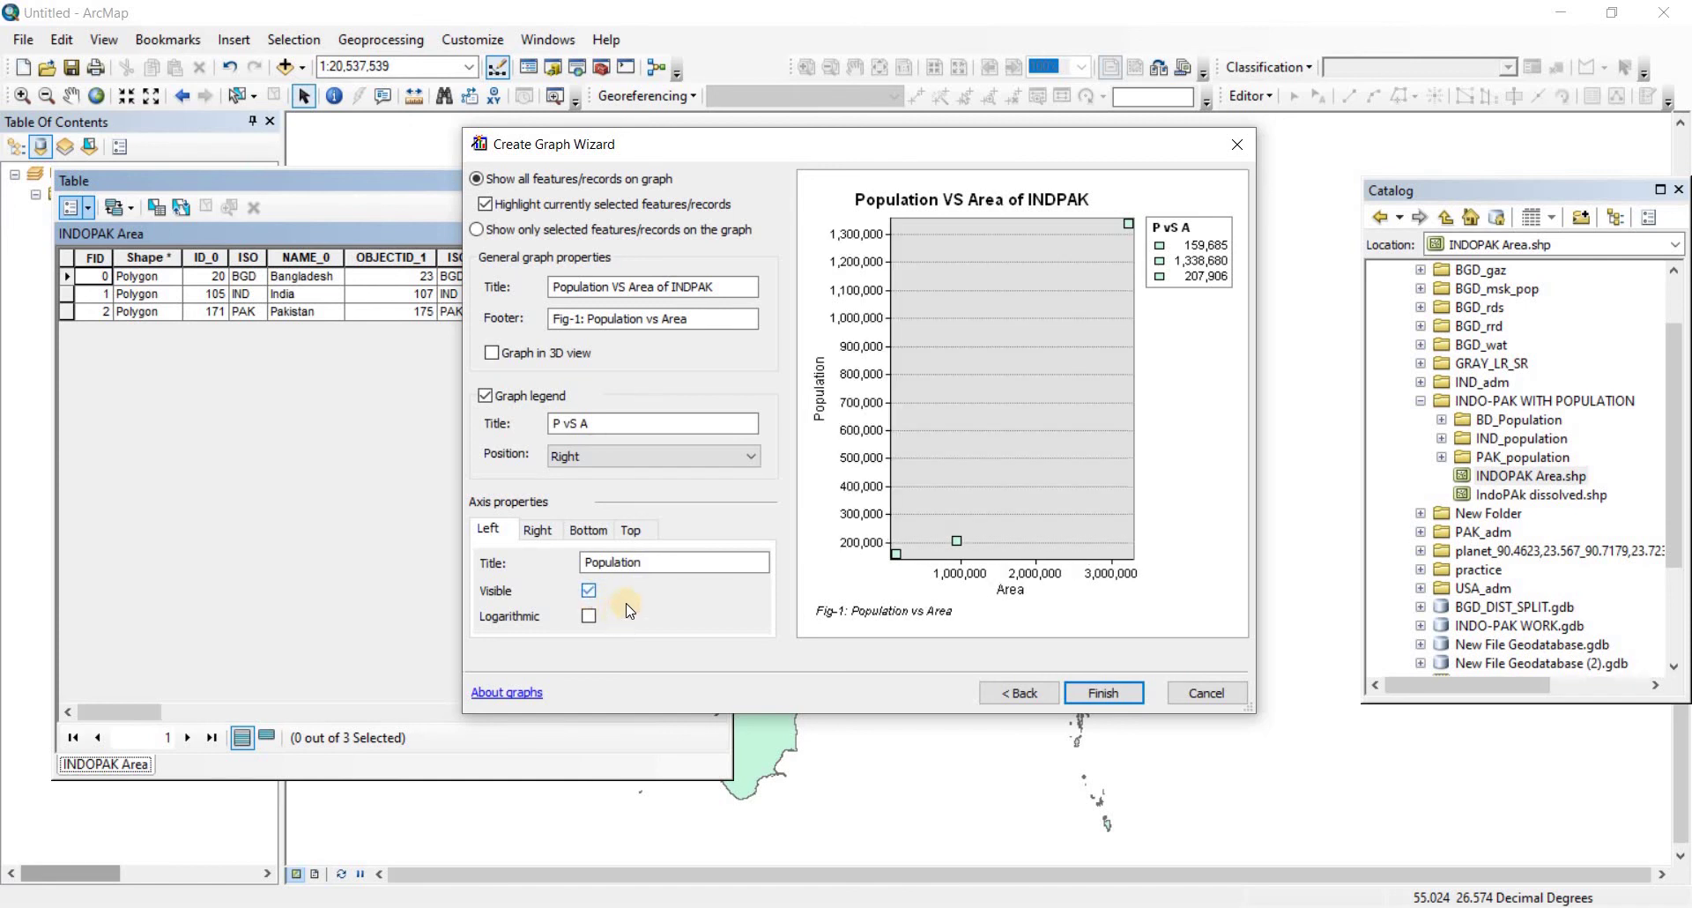
{"action": "left_click", "coordinate": [538, 532]}
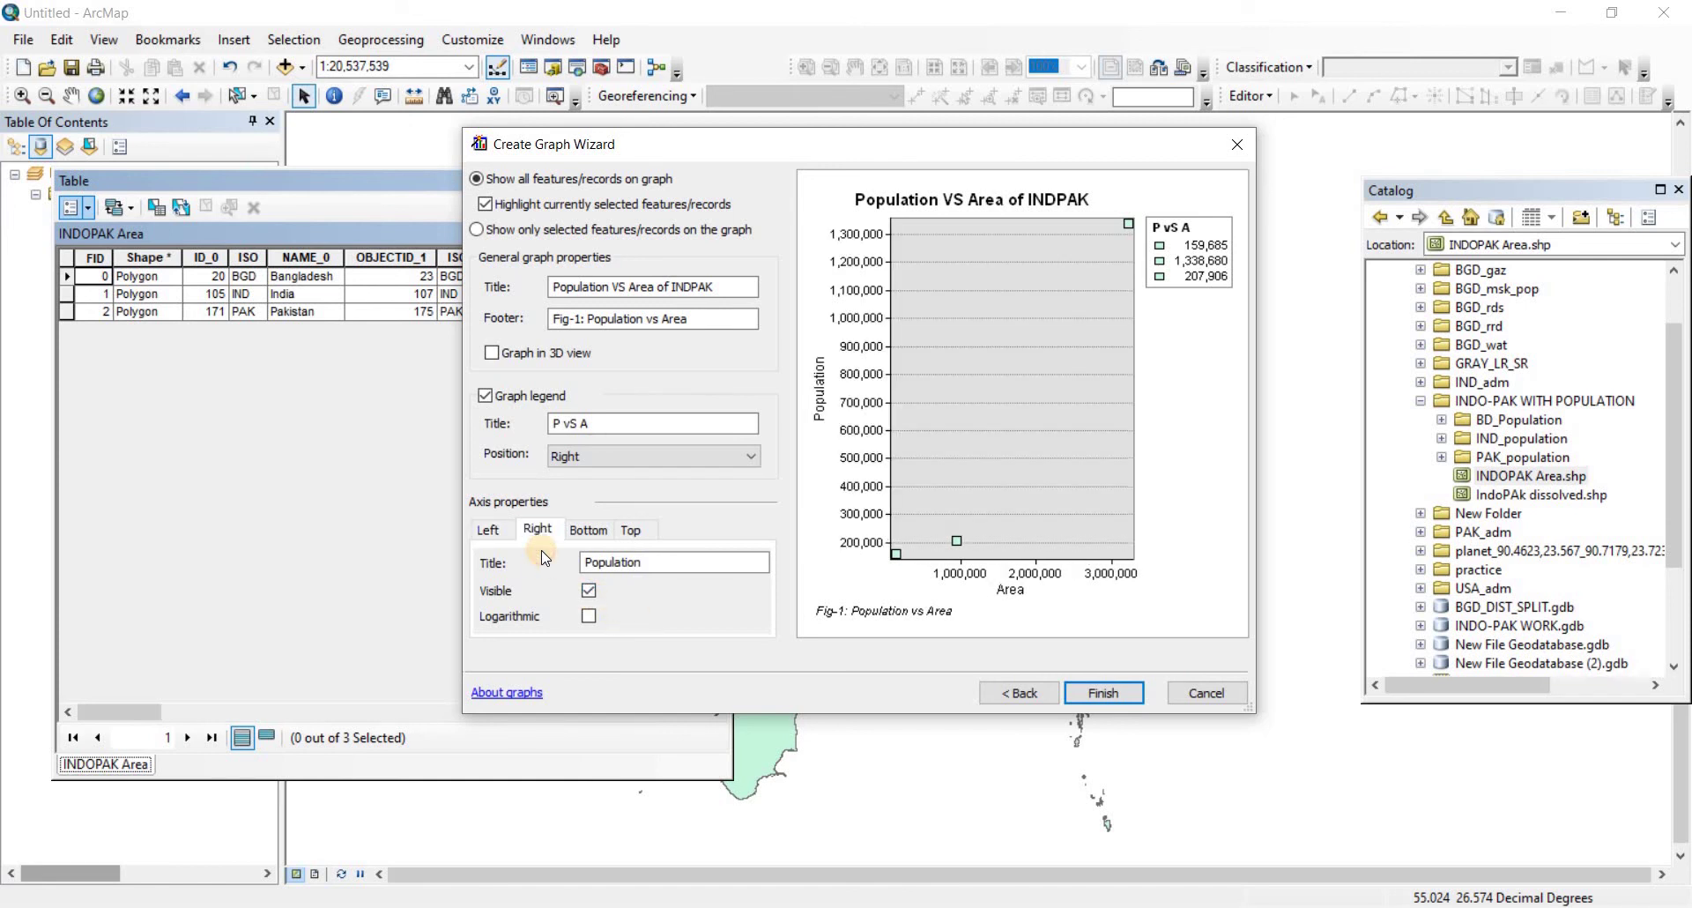
{"action": "left_click", "coordinate": [588, 532]}
{"action": "left_click", "coordinate": [601, 561]}
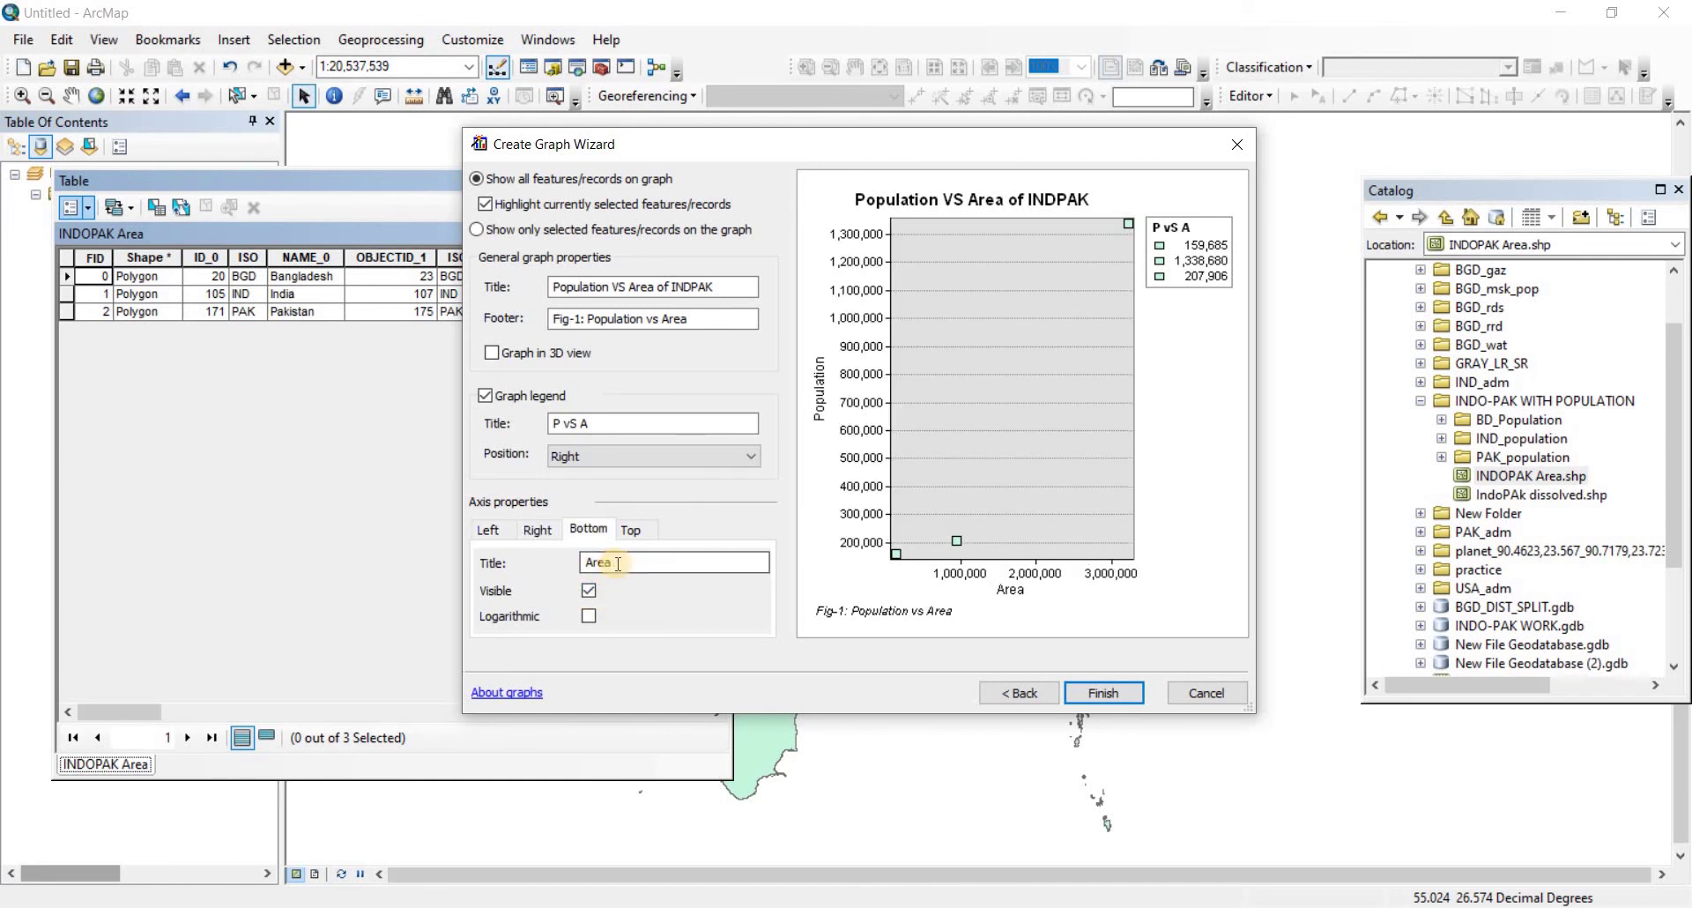
{"action": "left_click", "coordinate": [590, 592]}
{"action": "left_click", "coordinate": [589, 592]}
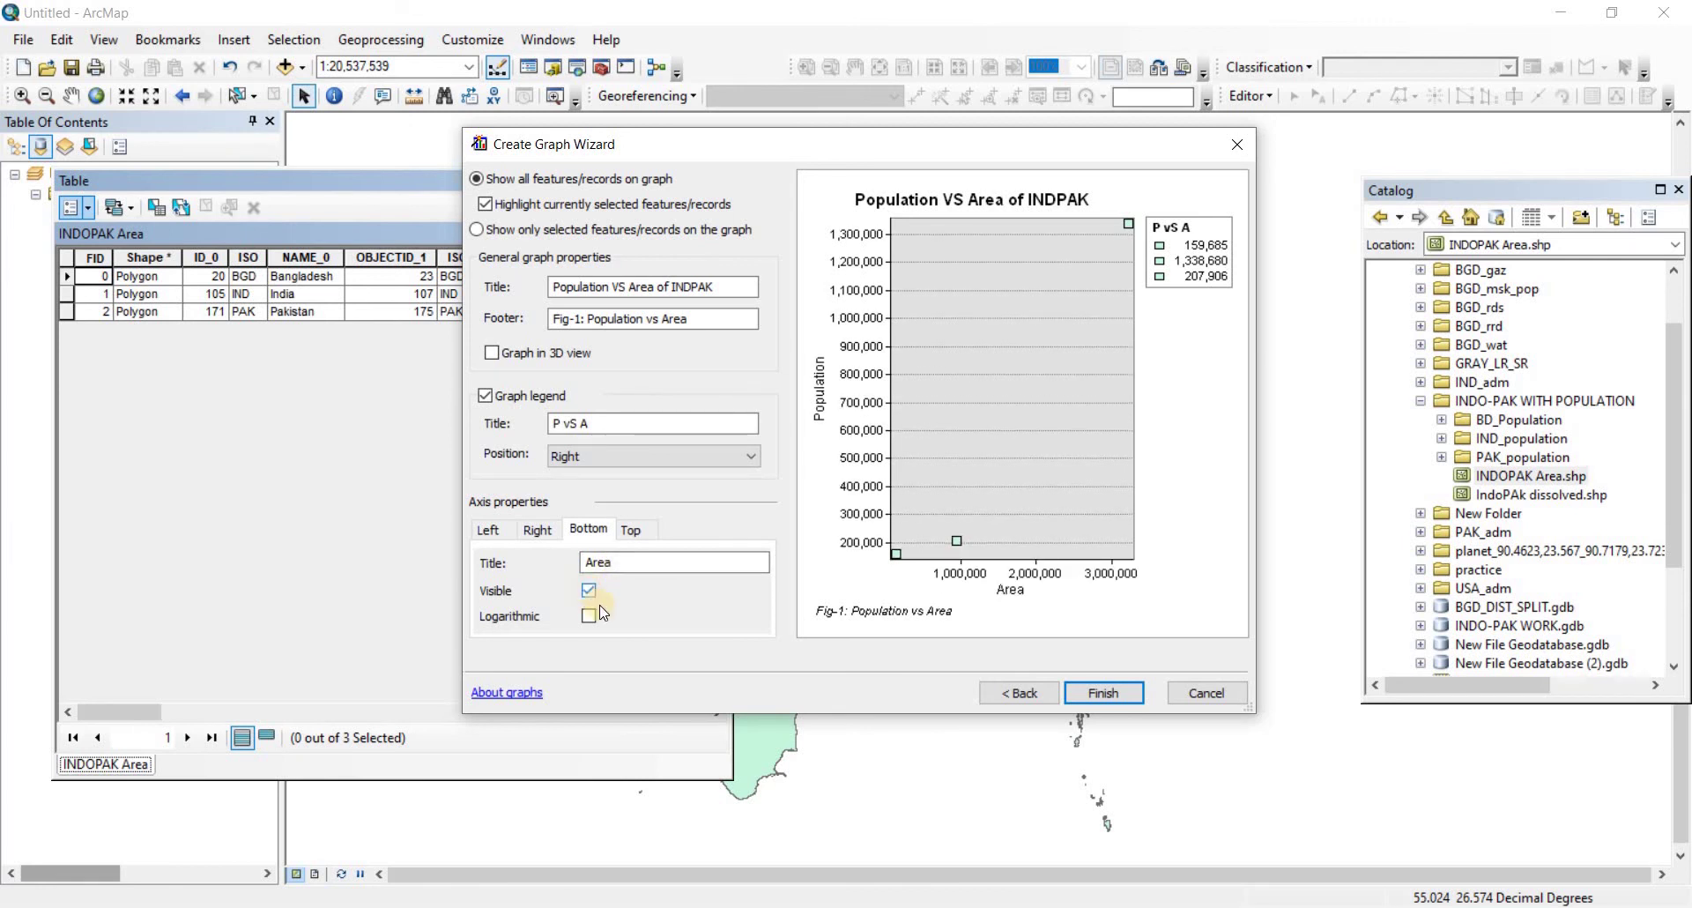
{"action": "left_click", "coordinate": [590, 591]}
{"action": "left_click", "coordinate": [589, 593]}
{"action": "left_click", "coordinate": [614, 621]}
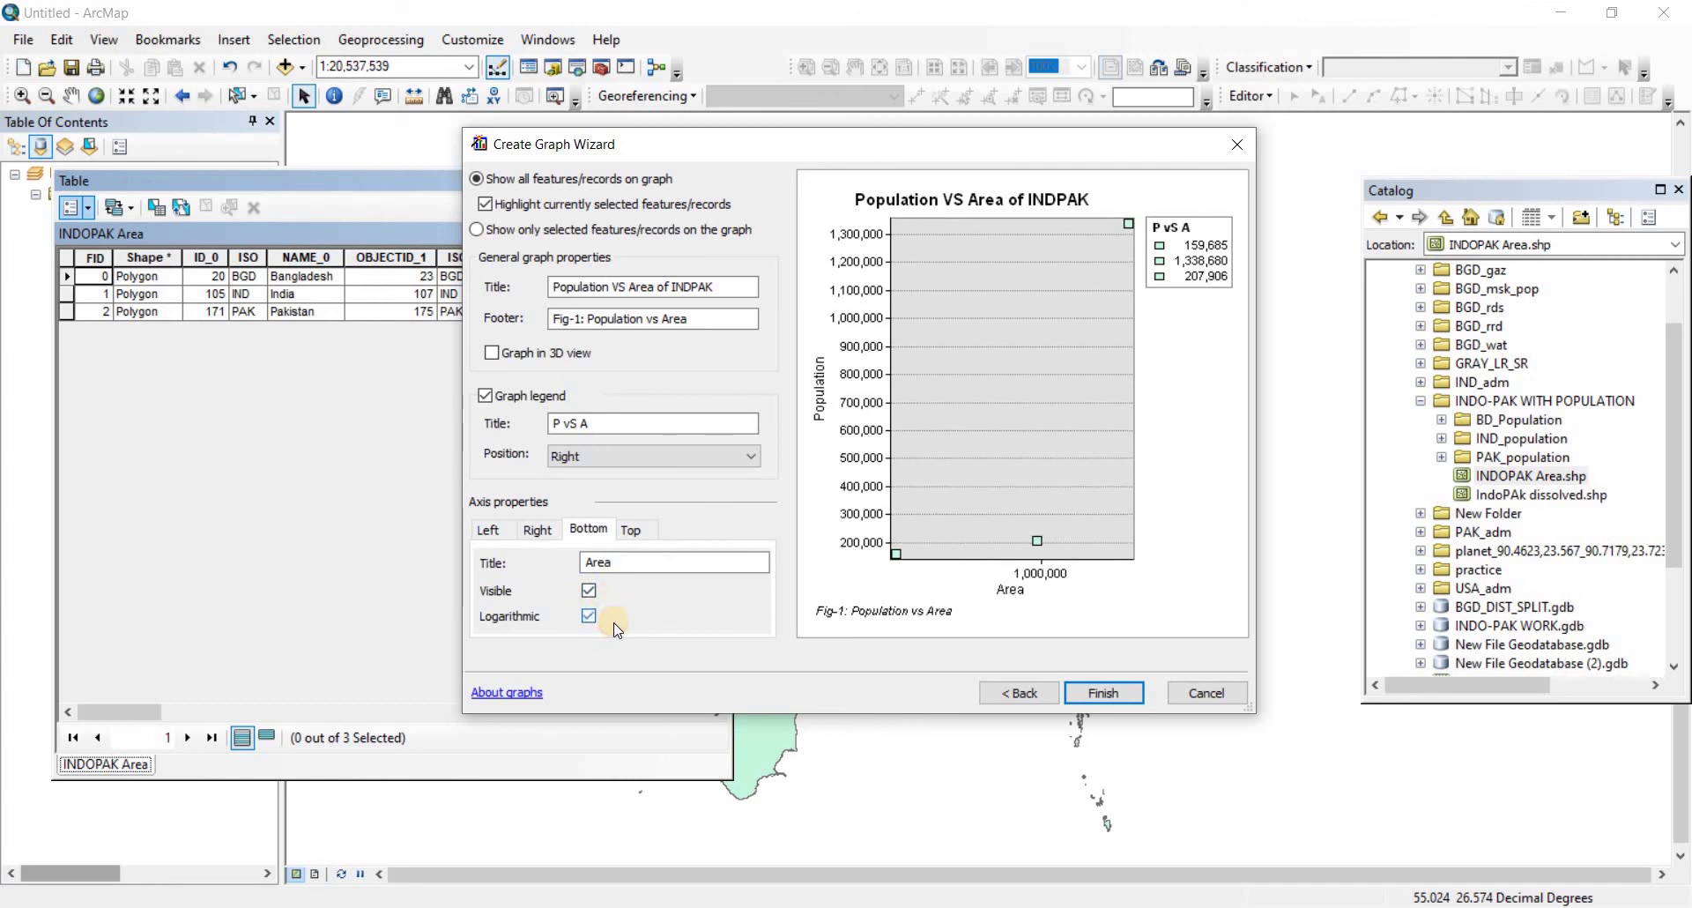
{"action": "left_click", "coordinate": [588, 617]}
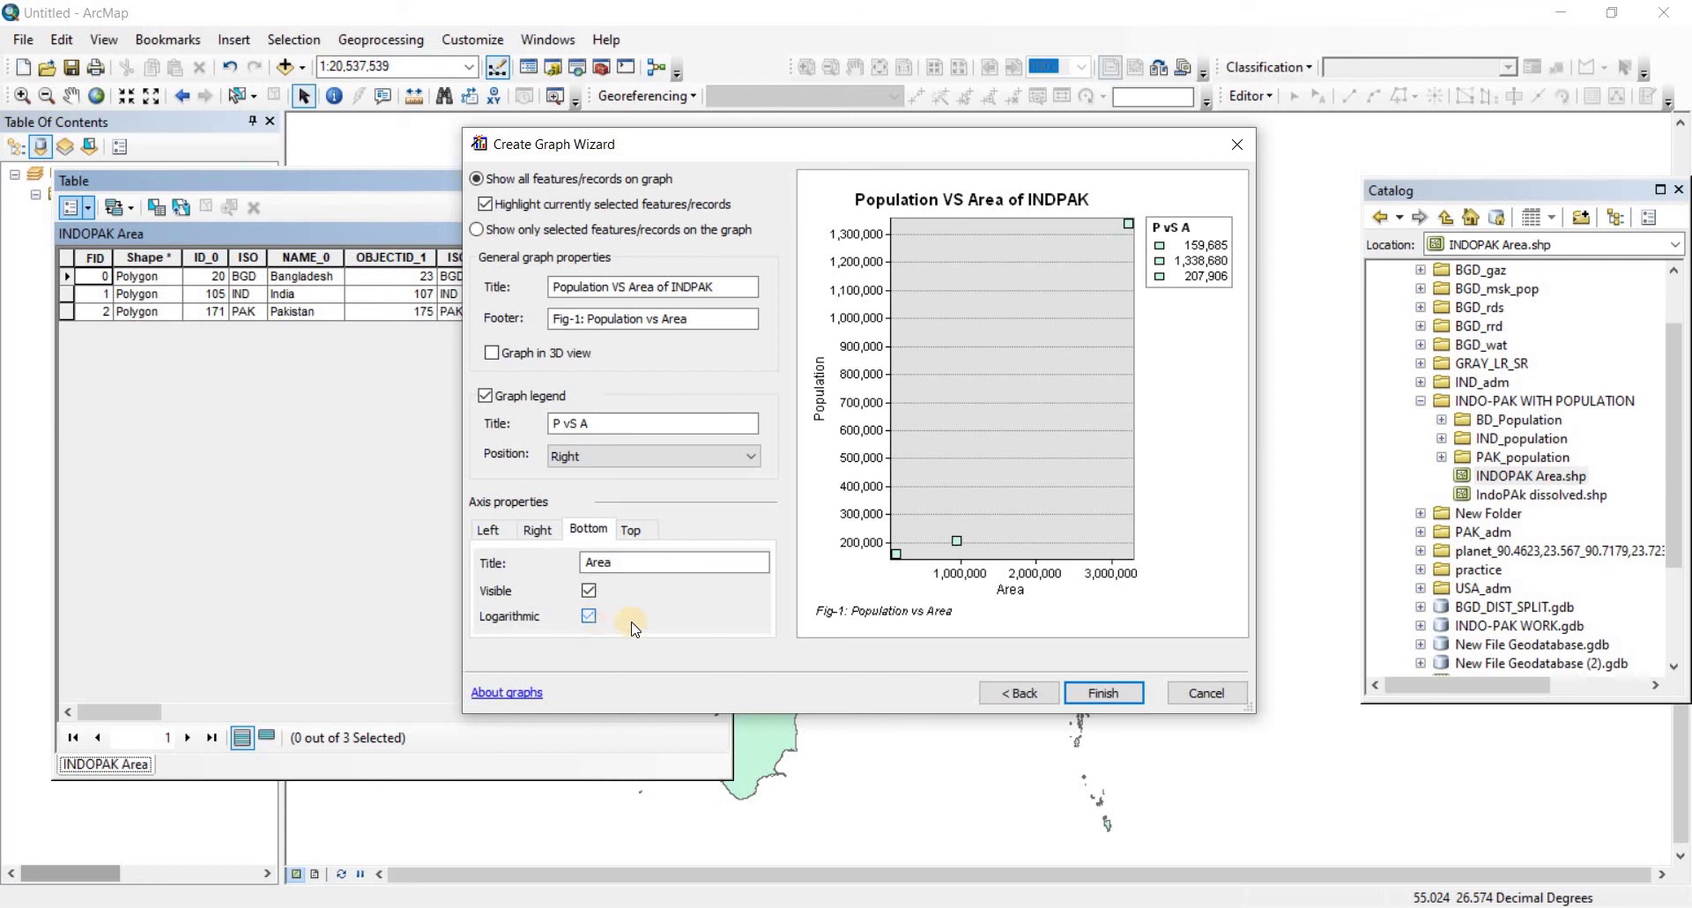
{"action": "left_click", "coordinate": [633, 530]}
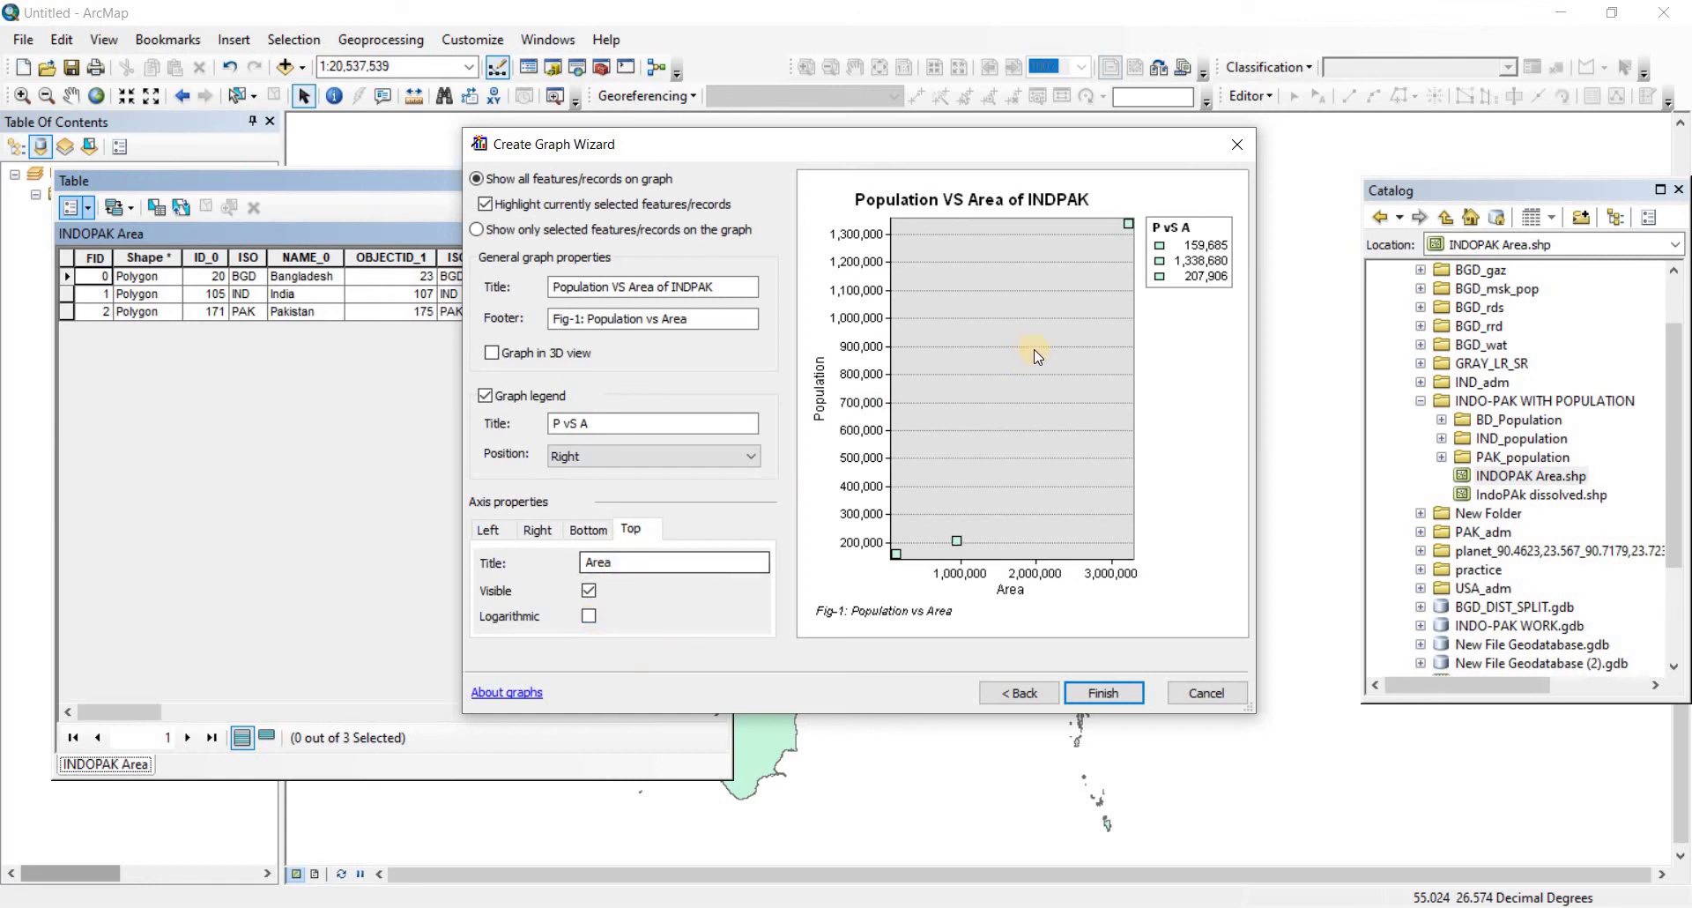
- Finish the graph and open its export settings as JPEG at 284 by 161
{"action": "left_click", "coordinate": [1098, 694]}
{"action": "left_click_drag", "start_coordinate": [807, 289], "coordinate": [959, 267]}
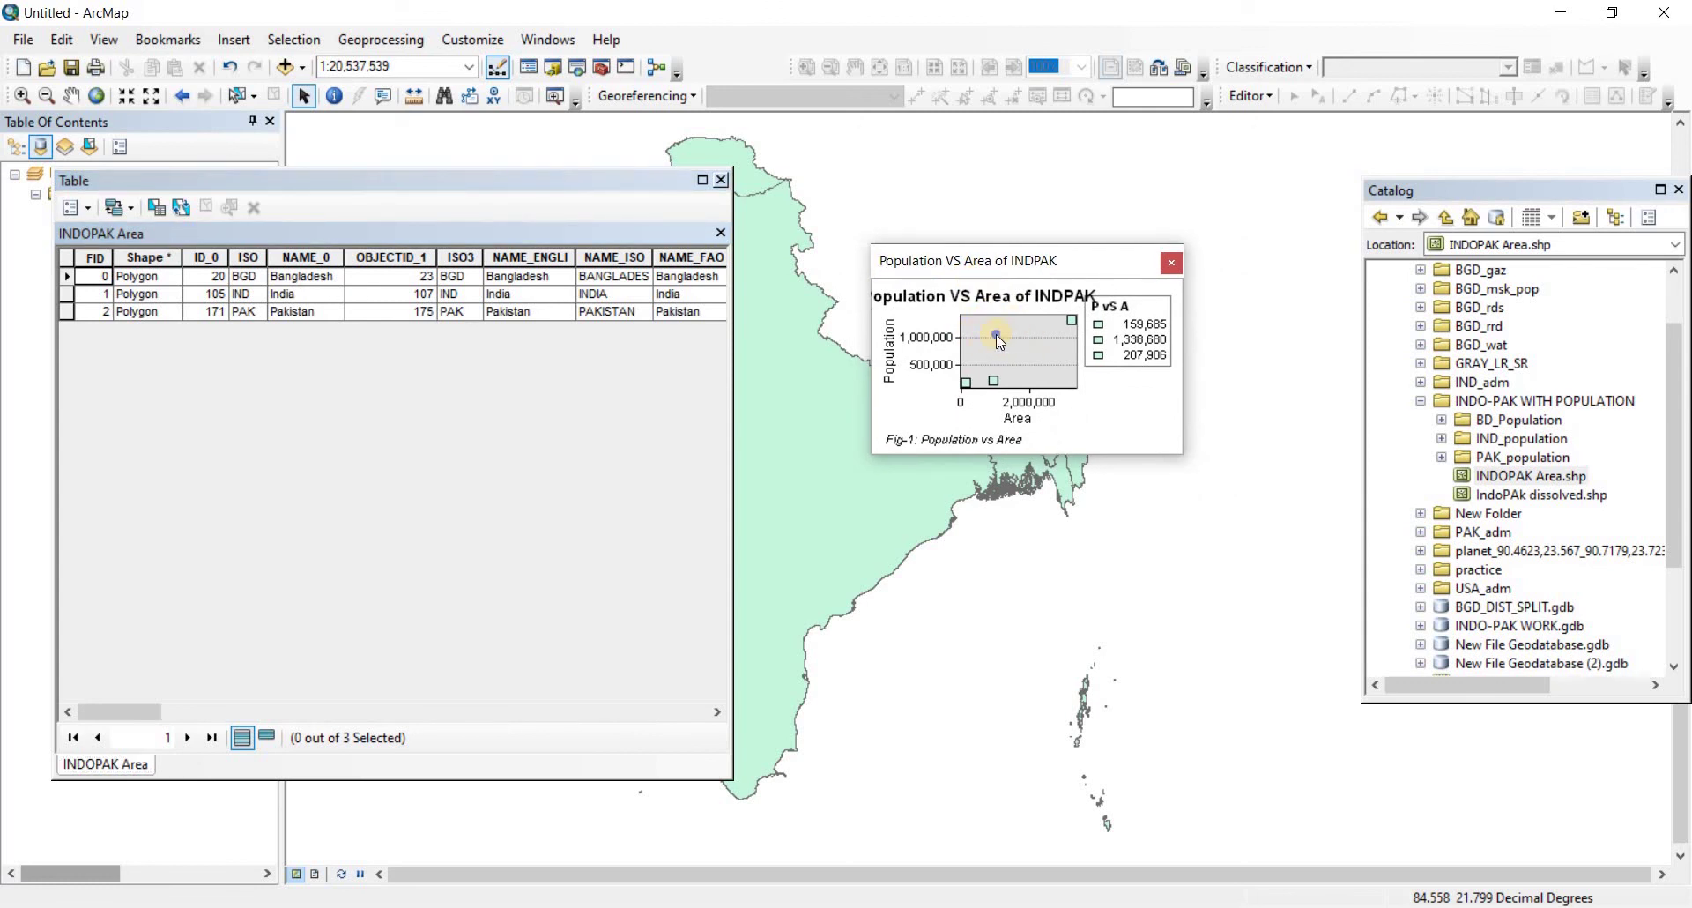
{"action": "right_click", "coordinate": [996, 335]}
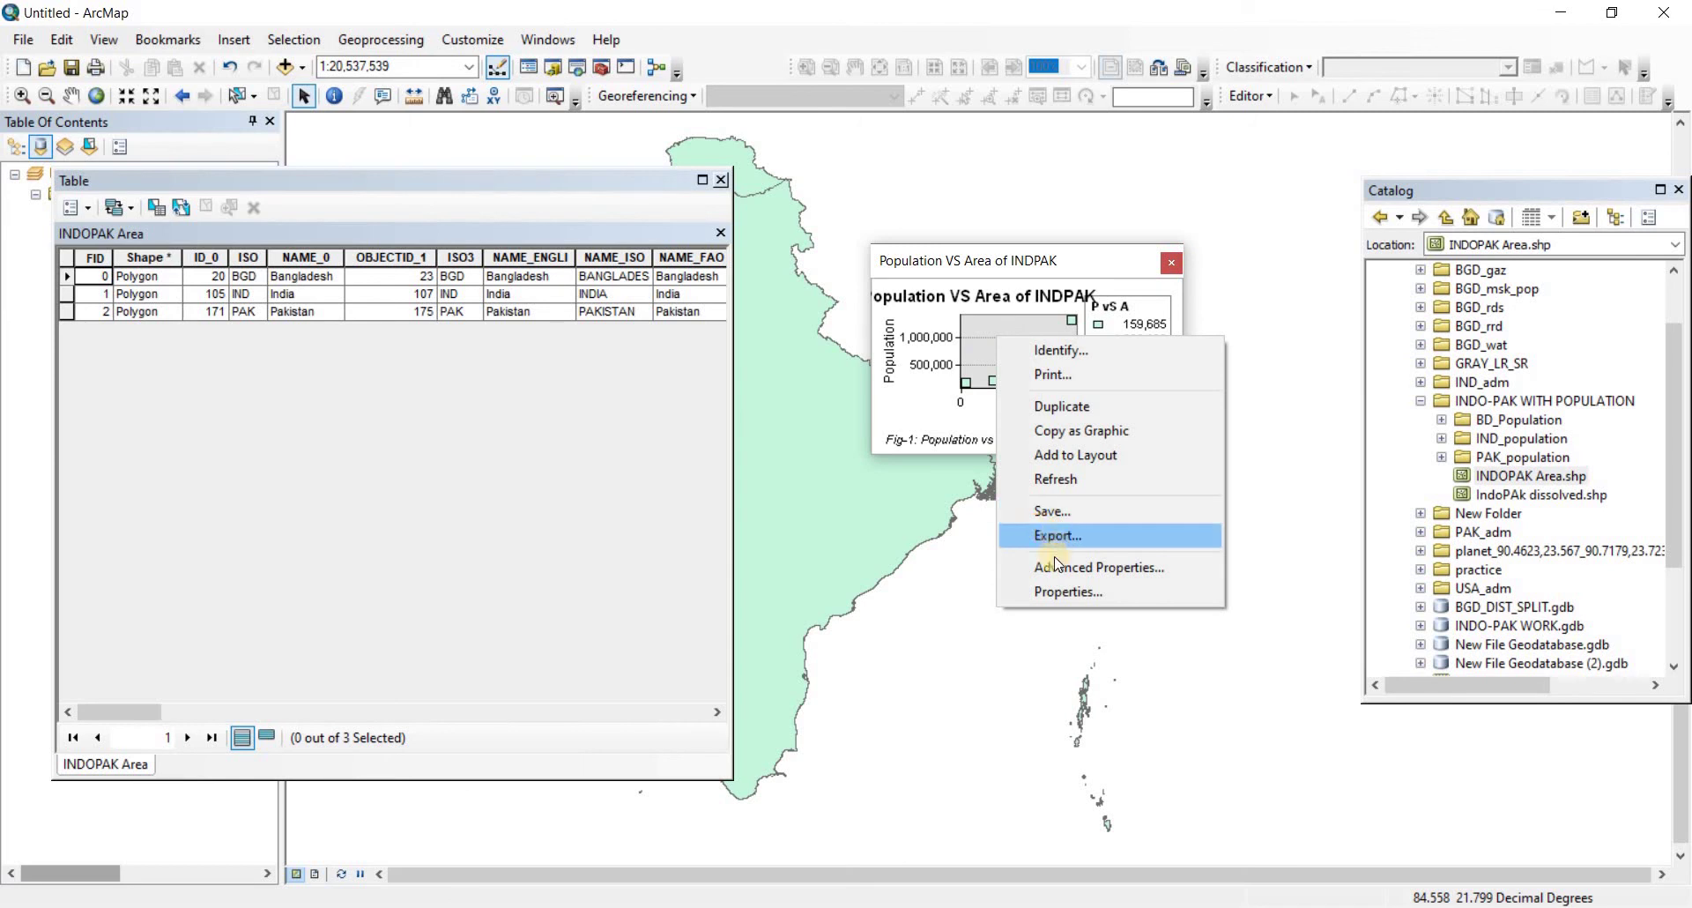
{"action": "left_click", "coordinate": [1054, 551]}
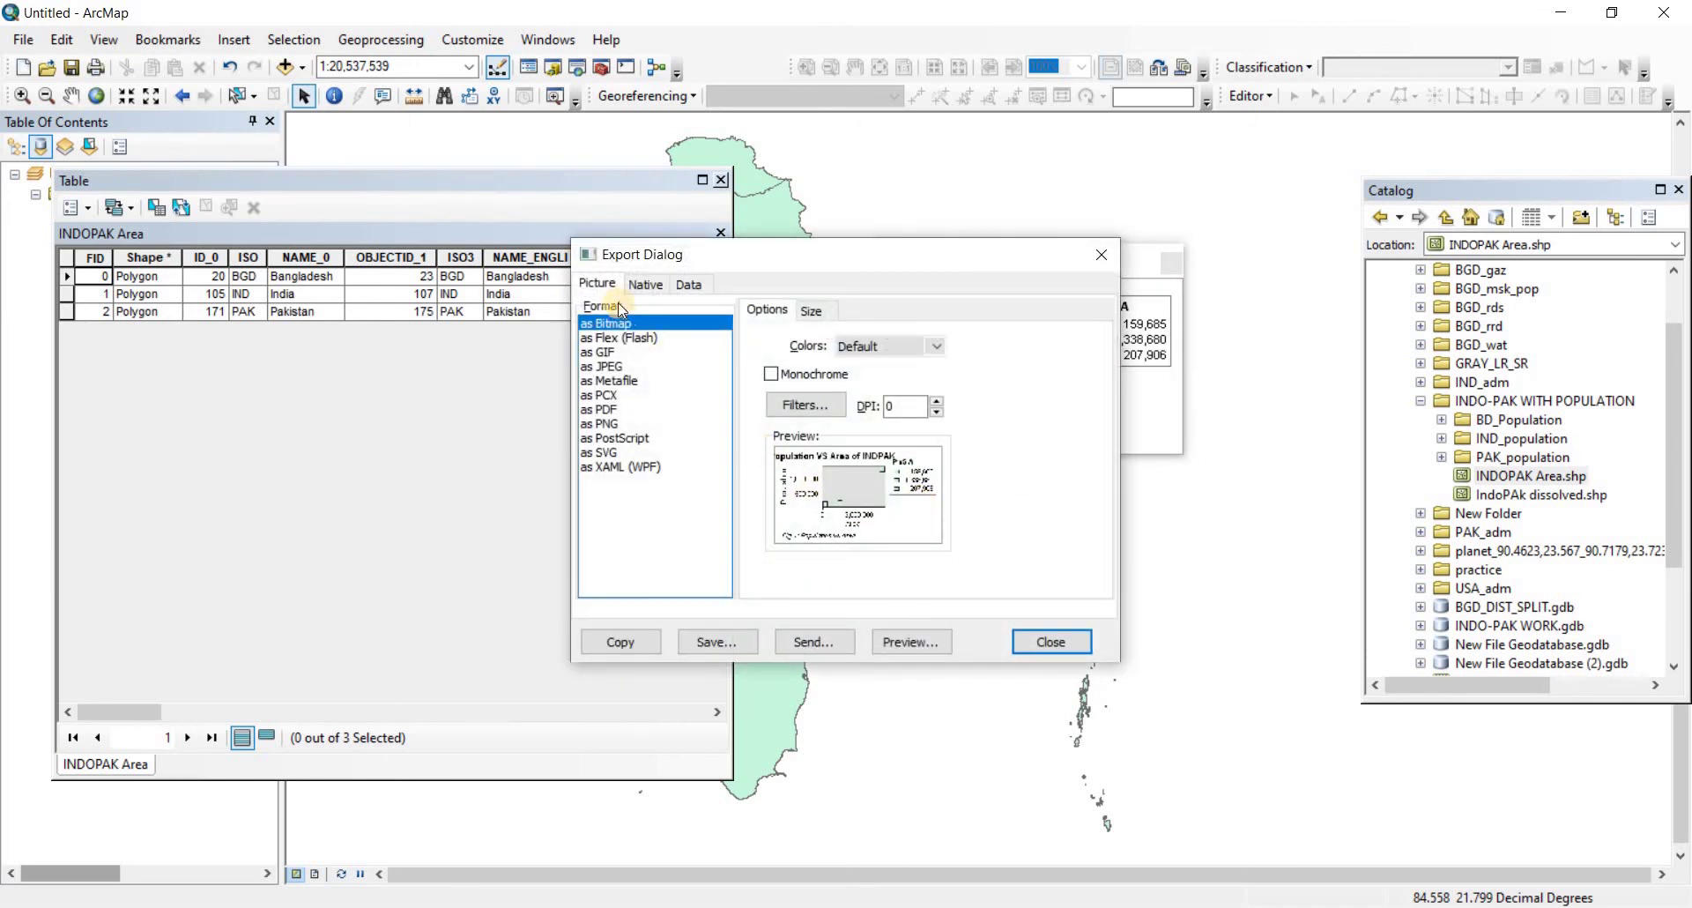
{"action": "left_click", "coordinate": [608, 366]}
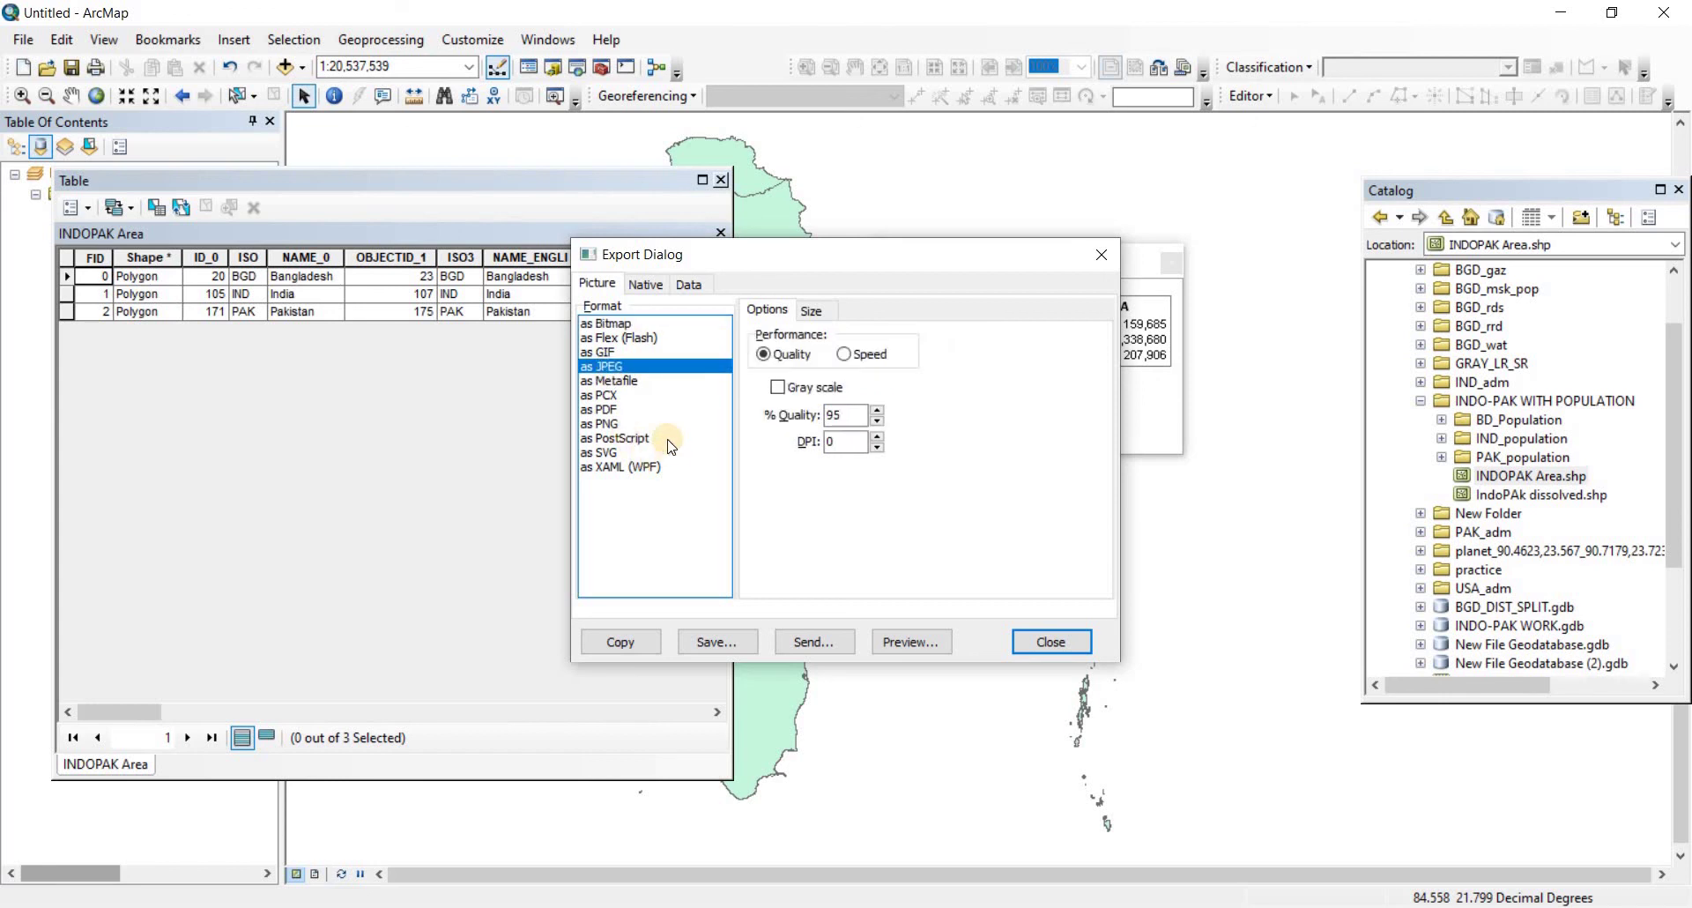
{"action": "left_click", "coordinate": [809, 312]}
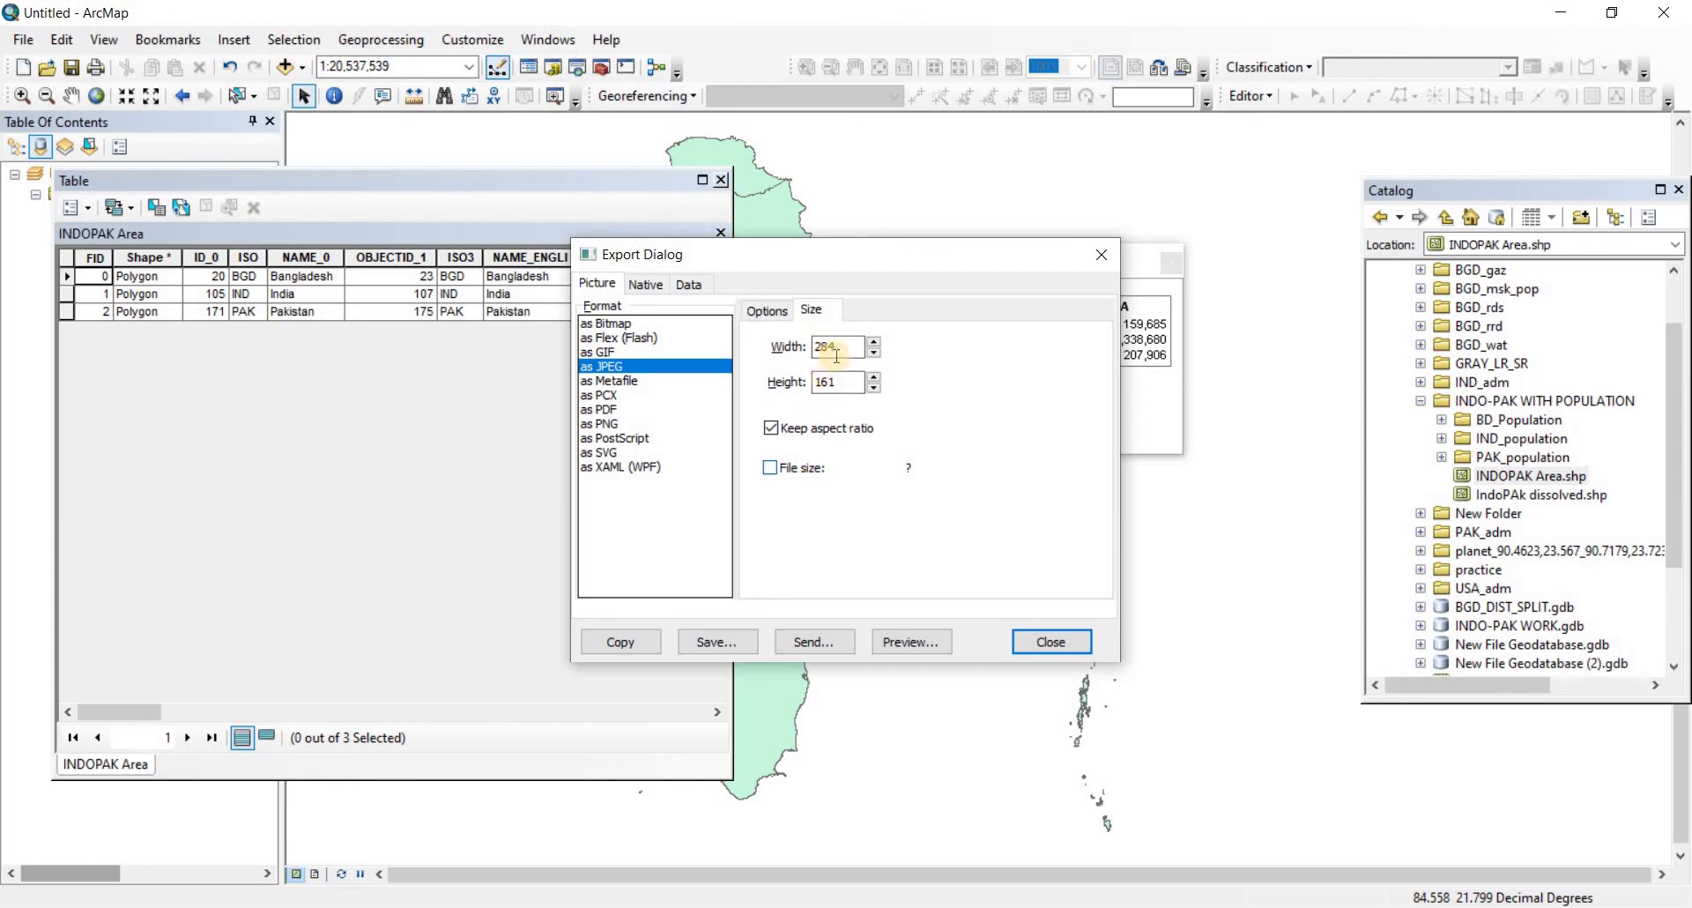
- Save the graph image as 'TAK' in Documents, then close the export dialog and graph window
{"action": "left_click", "coordinate": [717, 641]}
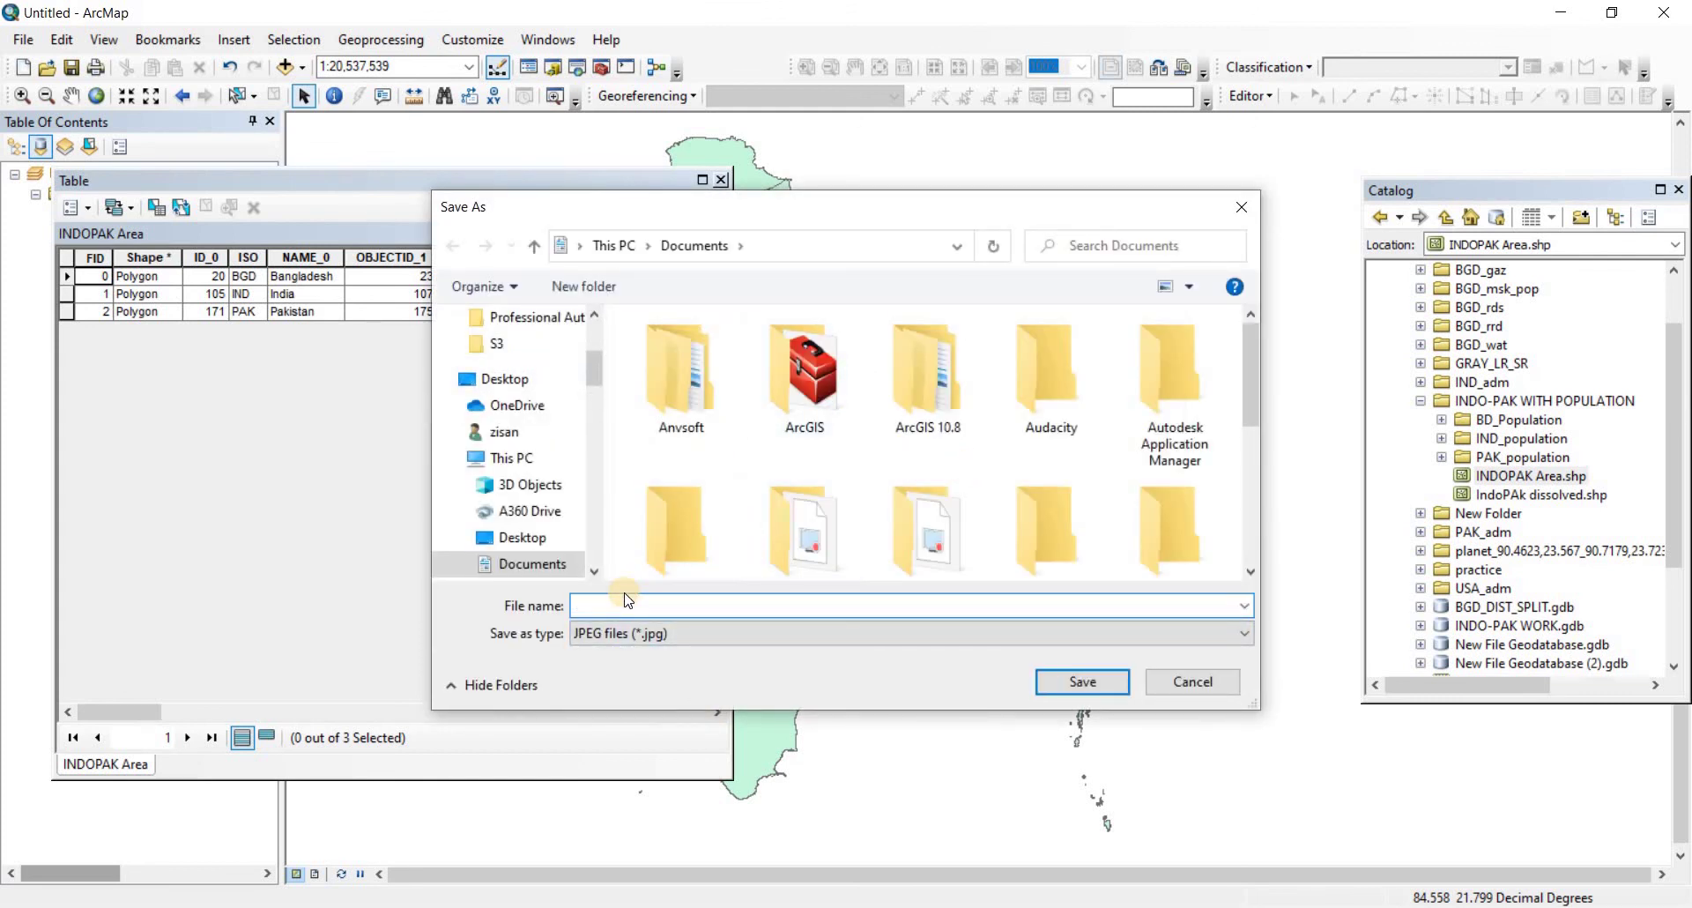
{"action": "type", "text": "T"}
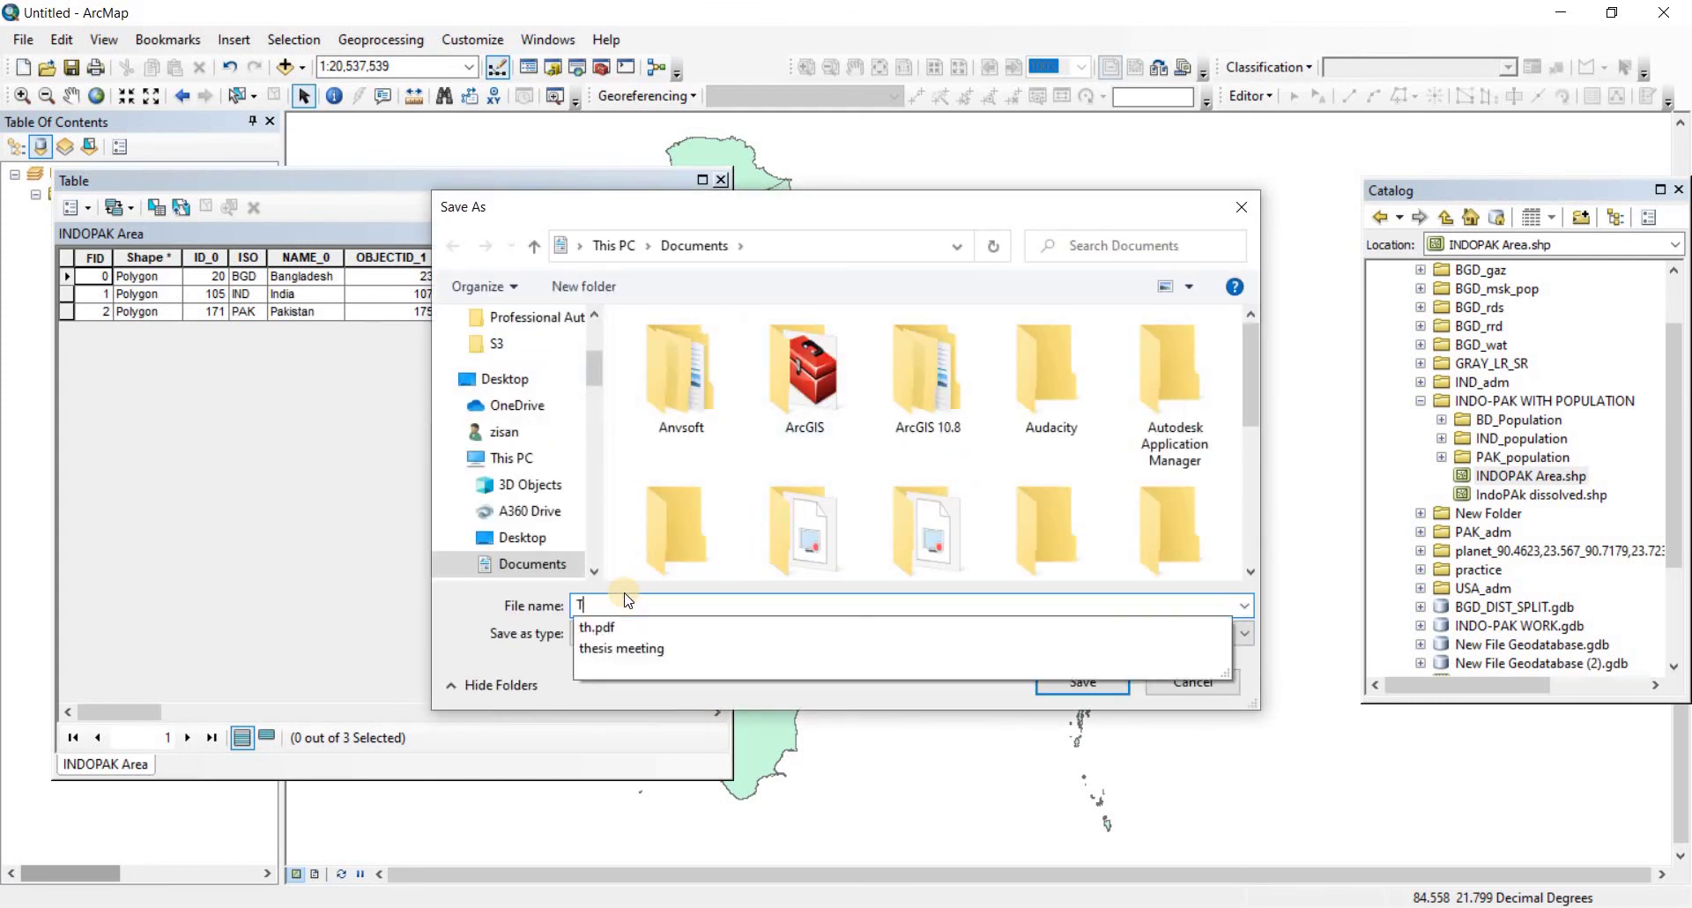
{"action": "type", "text": "AK"}
{"action": "left_click", "coordinate": [1084, 681]}
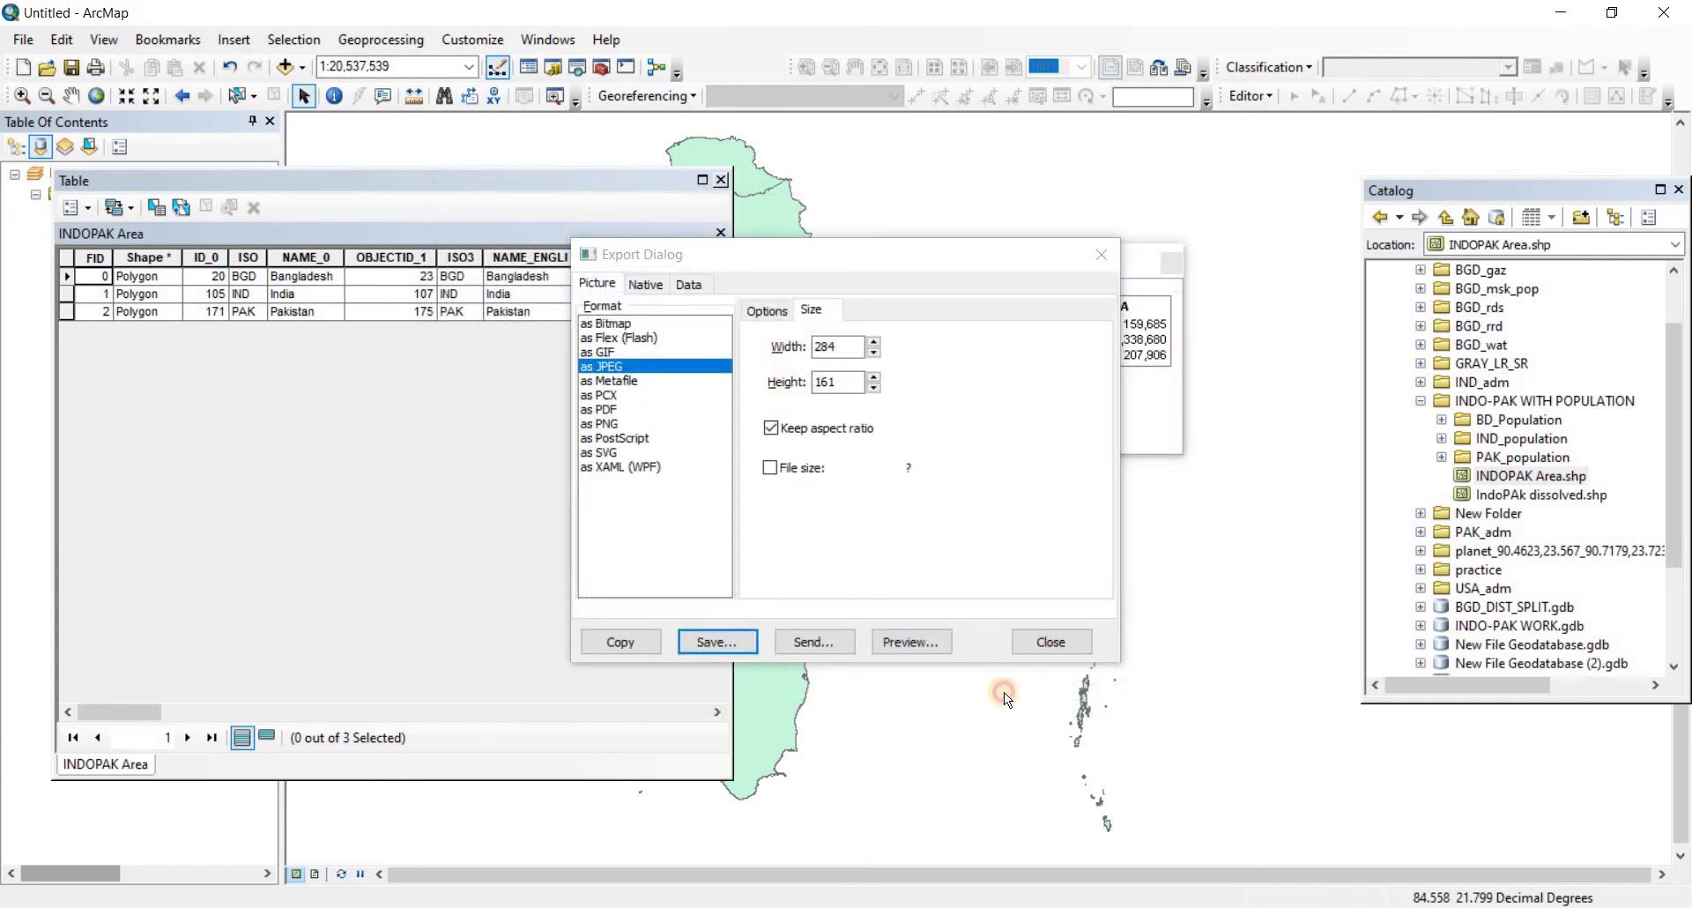
{"action": "left_click", "coordinate": [1051, 641]}
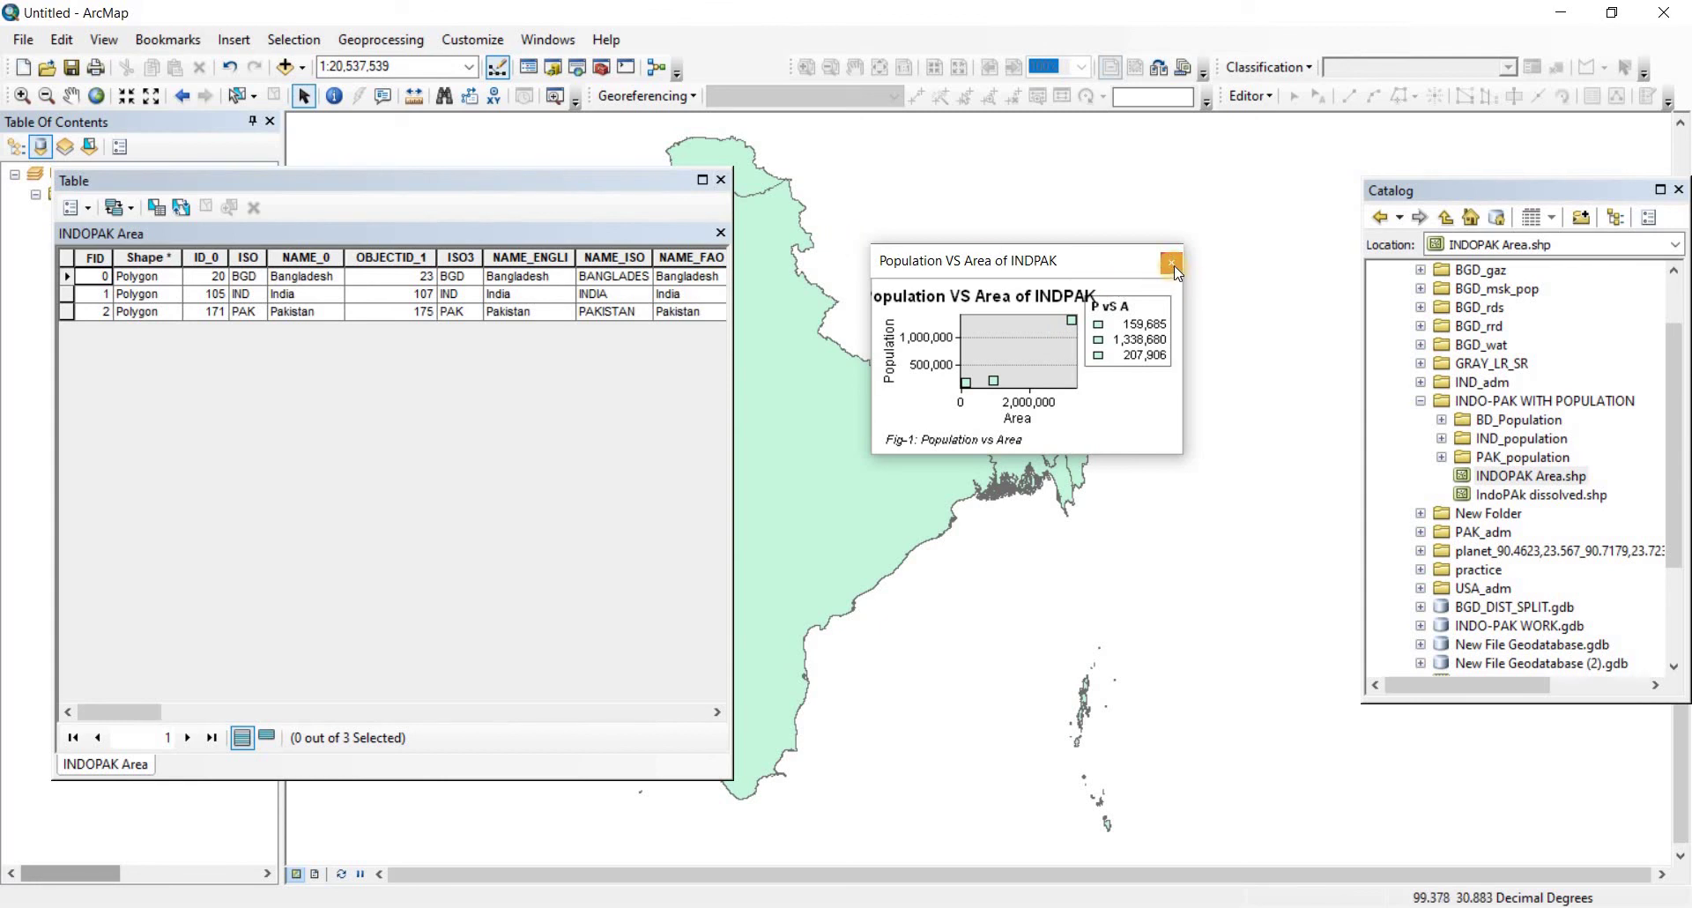
{"action": "left_click", "coordinate": [1172, 264]}
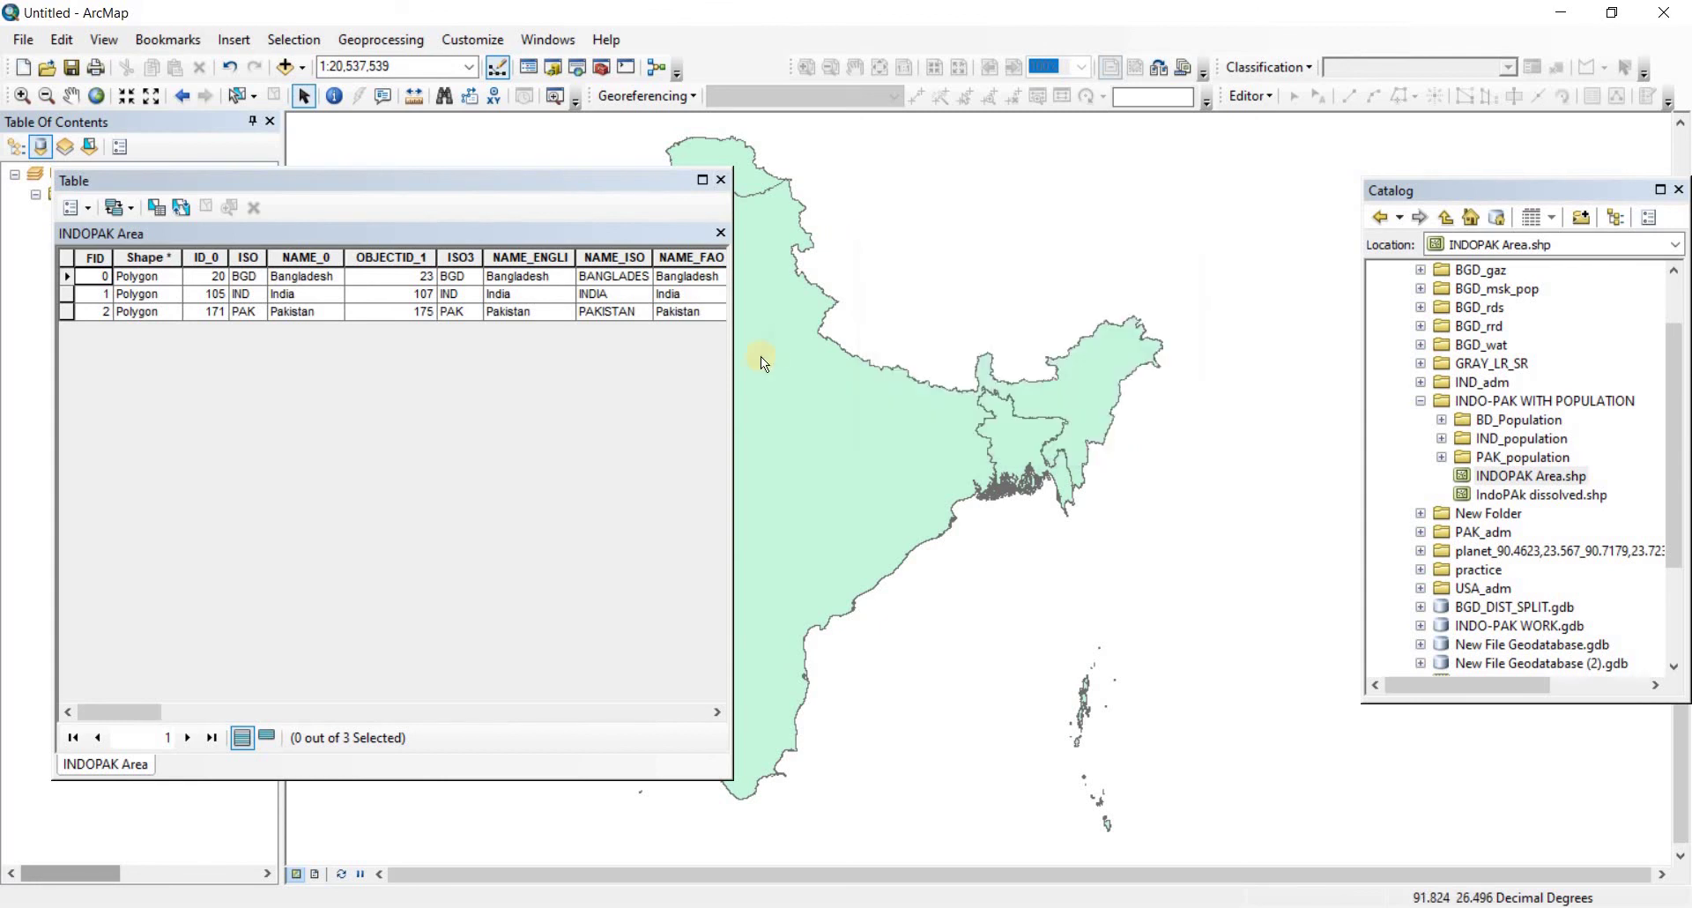
{"action": "left_click", "coordinate": [91, 208]}
{"action": "left_click", "coordinate": [136, 569]}
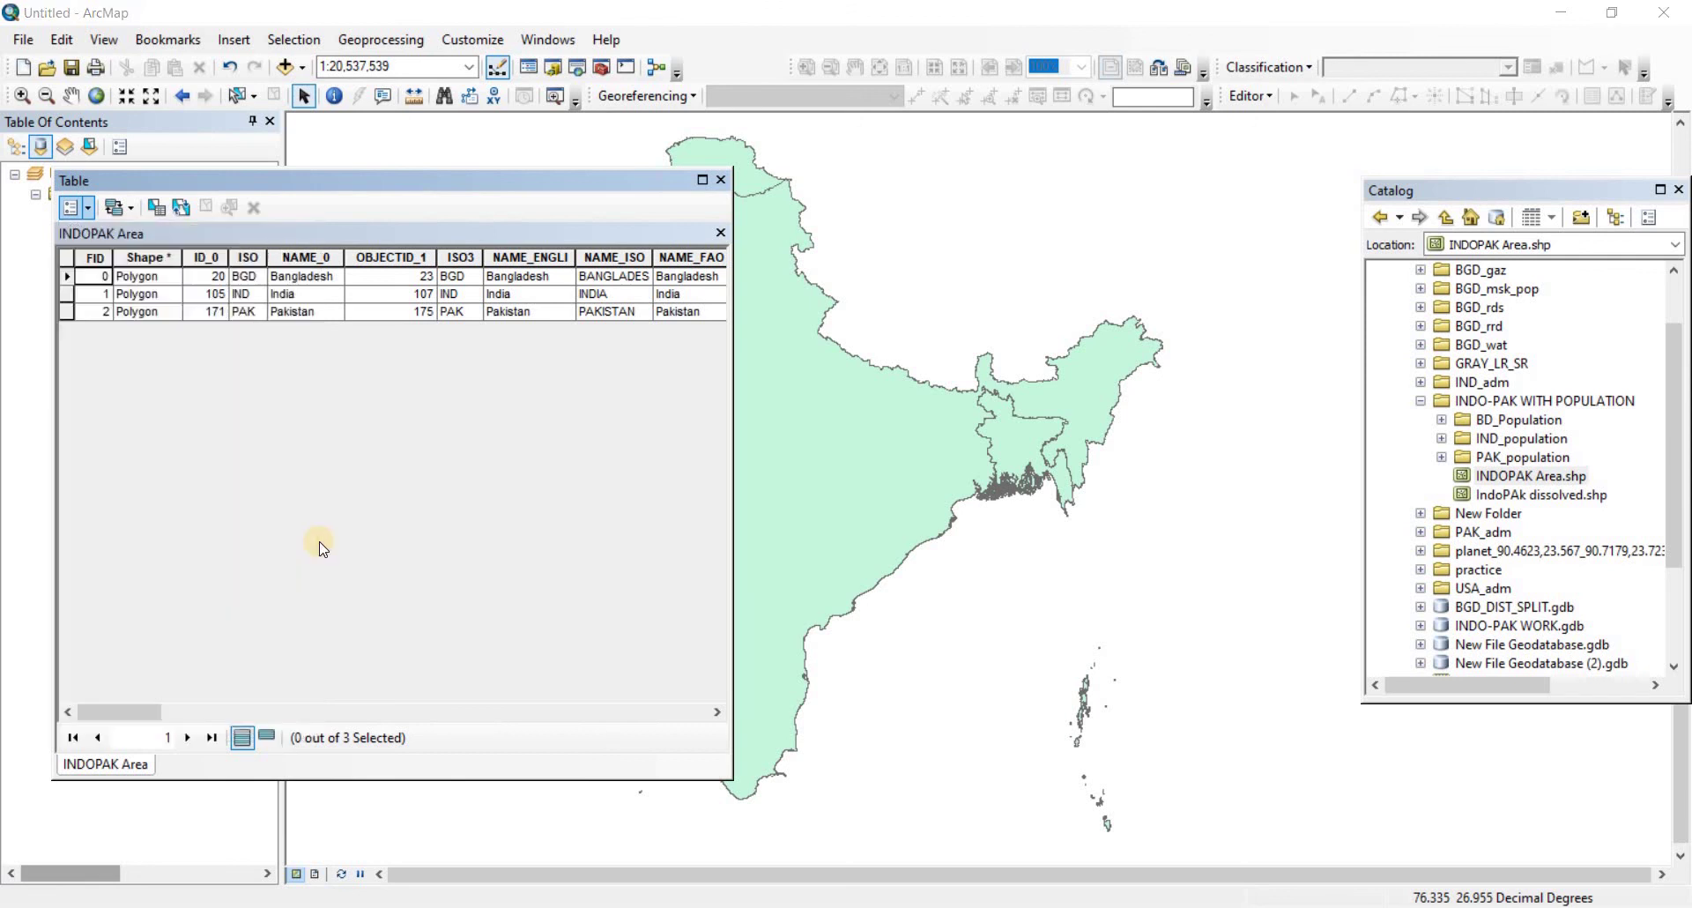
{"action": "left_click", "coordinate": [746, 242]}
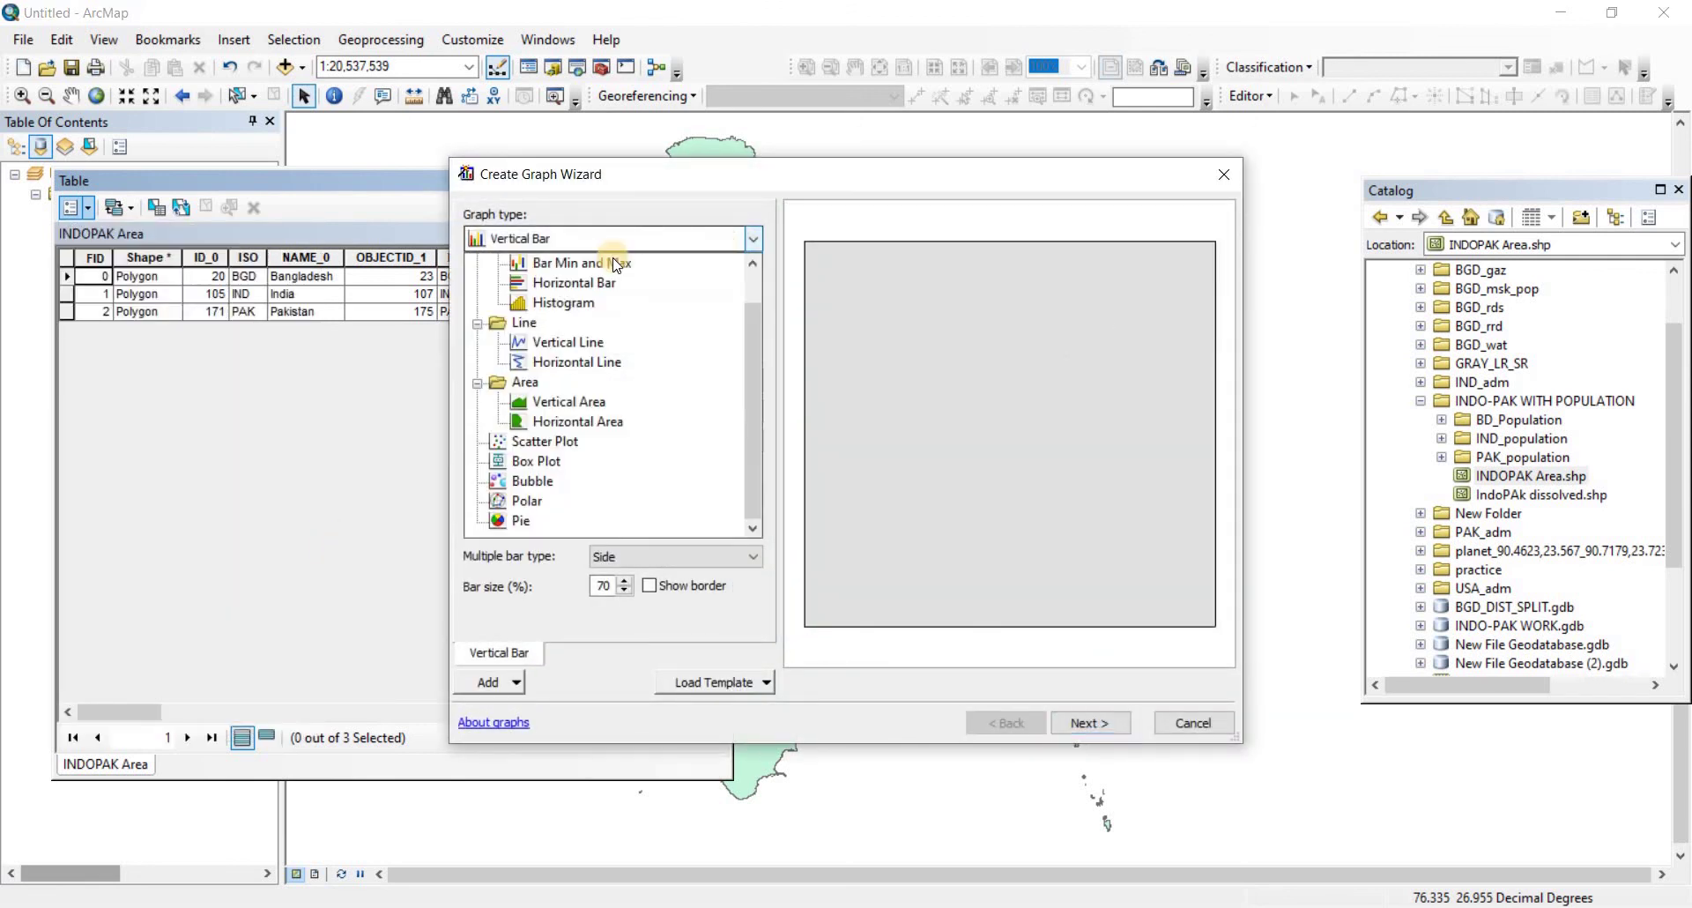
{"action": "scroll", "coordinate": [582, 348], "scroll_direction": "up", "scroll_amount": 1}
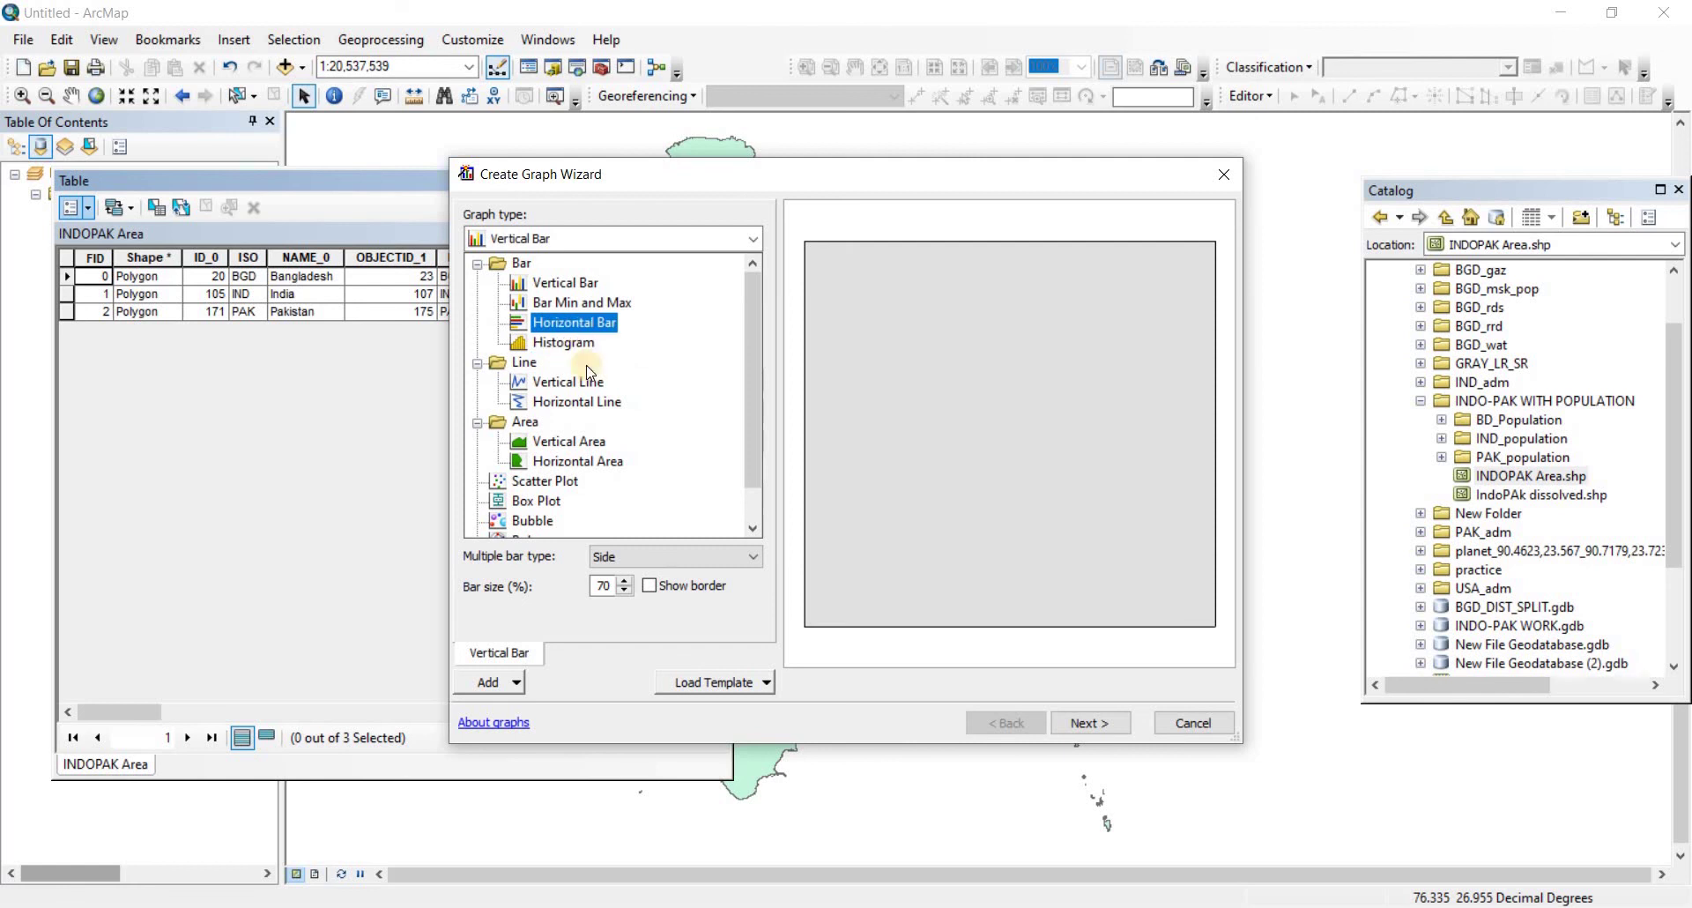
{"action": "scroll", "coordinate": [626, 399], "scroll_direction": "down", "scroll_amount": 1}
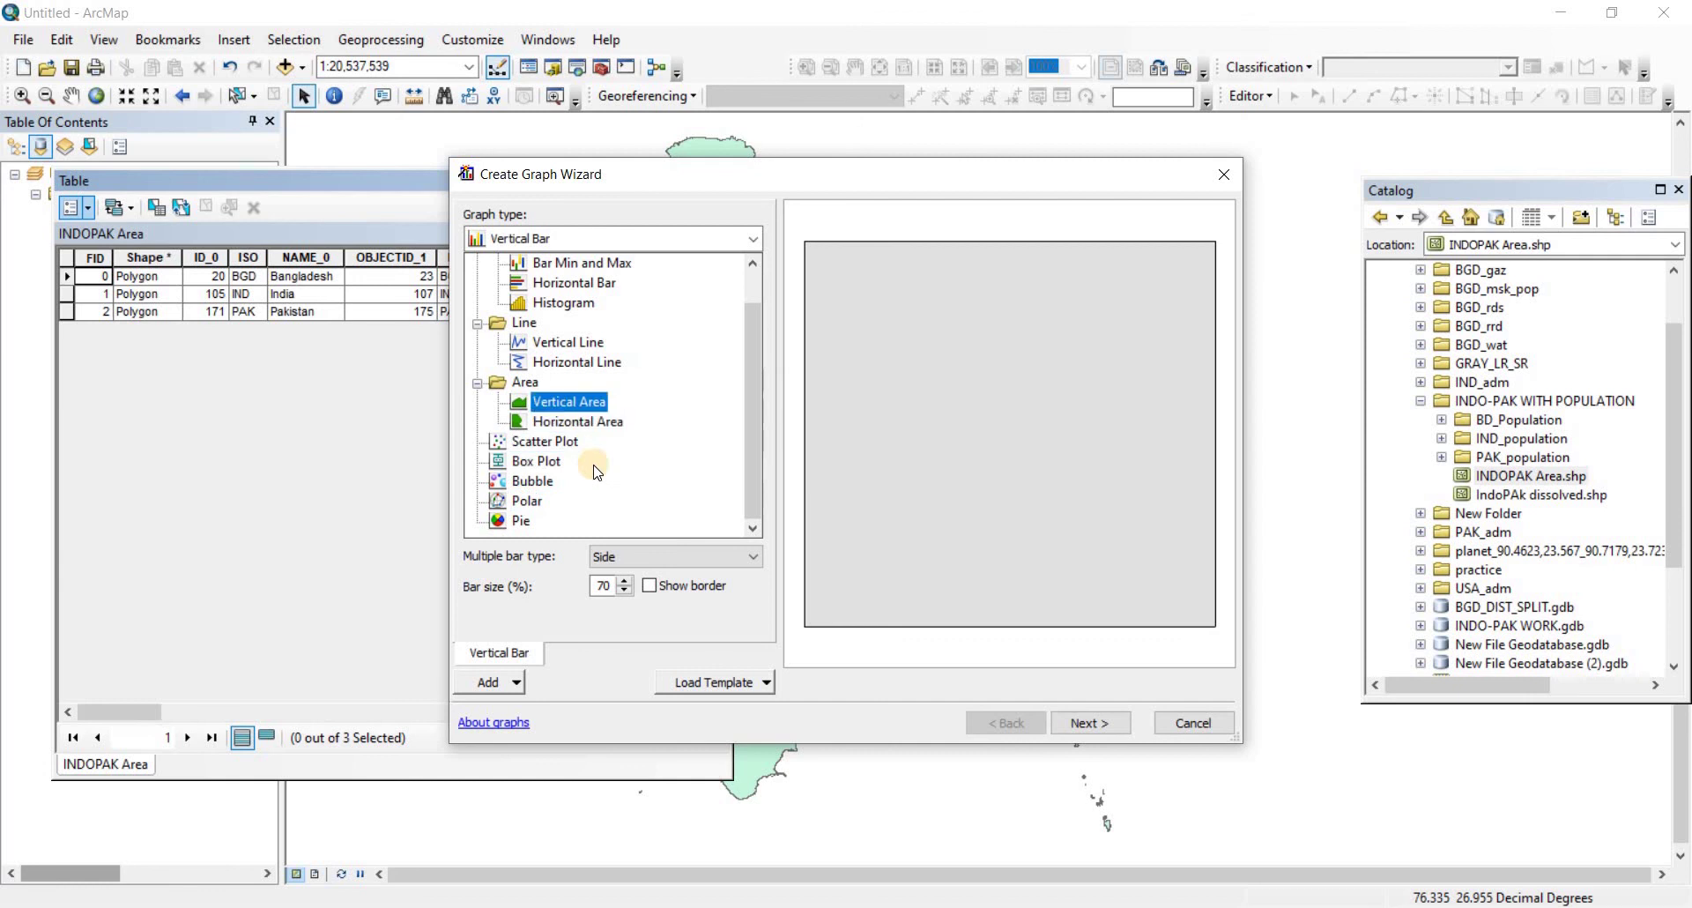
{"action": "scroll", "coordinate": [600, 402], "scroll_direction": "up", "scroll_amount": 1}
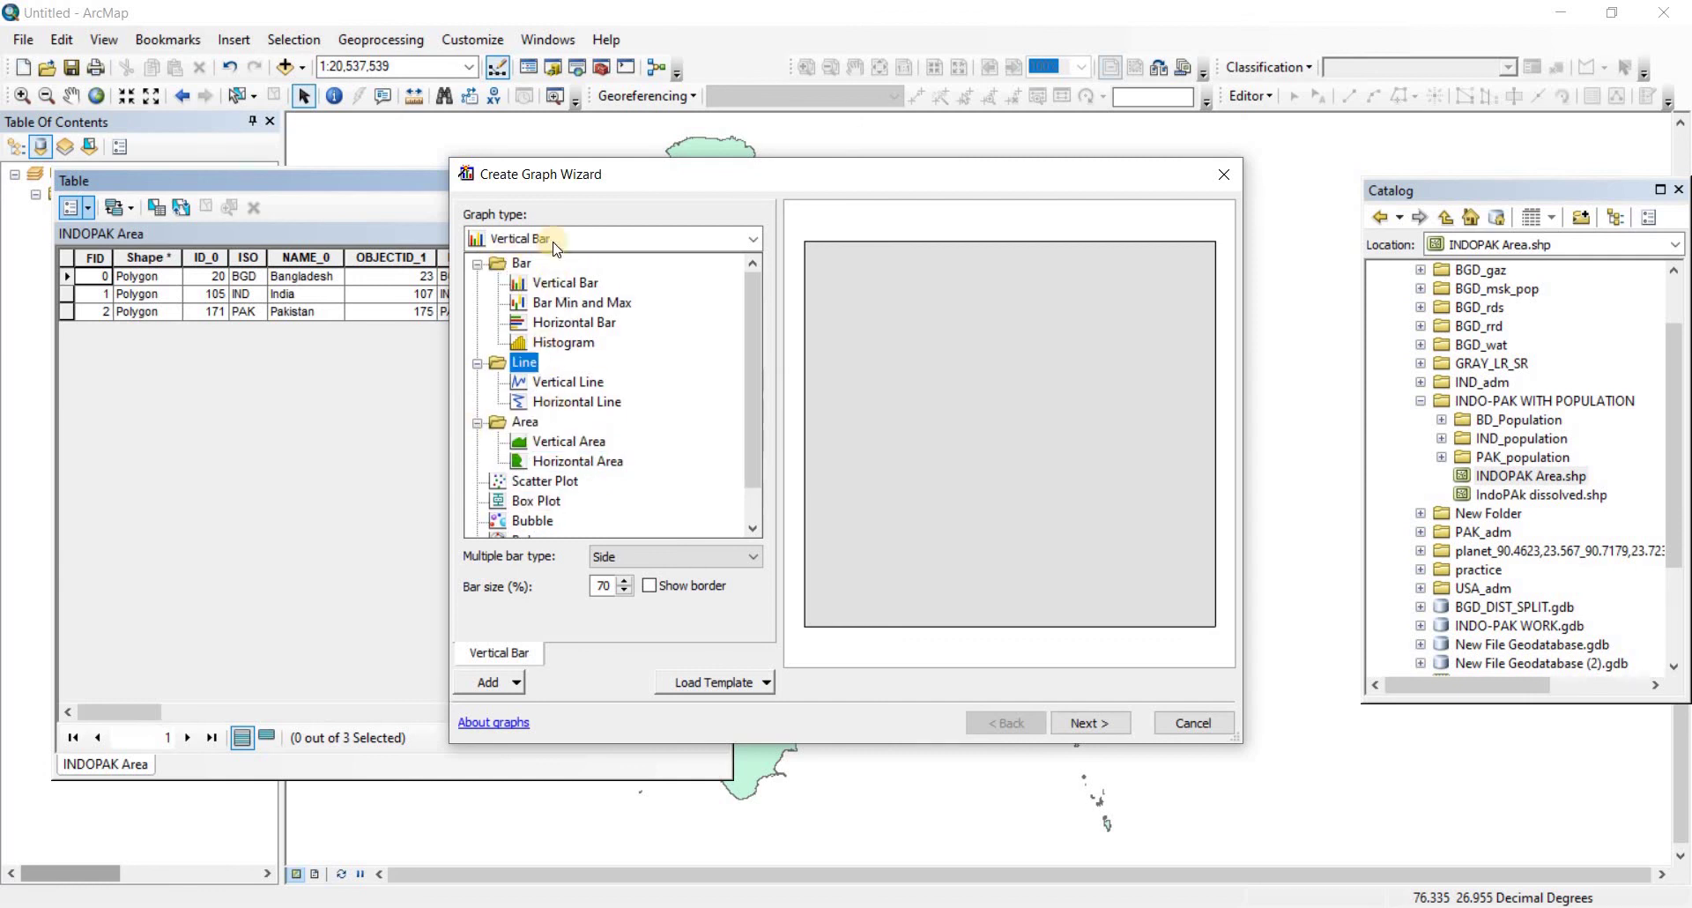